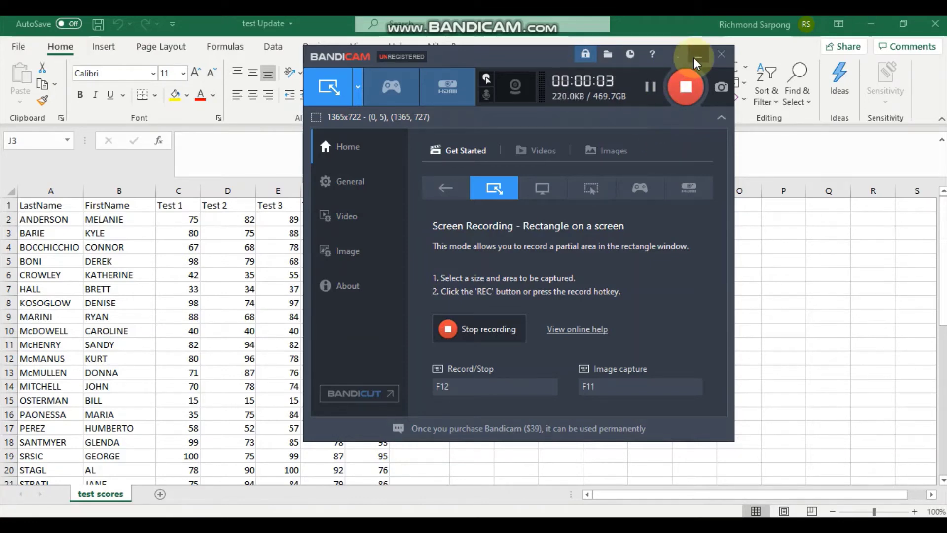
Start an AVERAGE formula in H2, fixing the half-typed =aver entry.
left_click(697, 59)
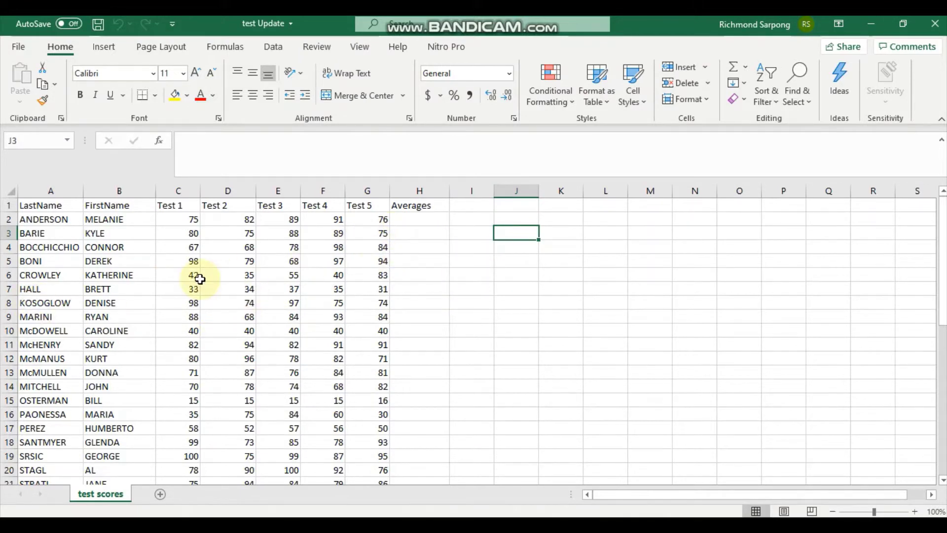
scroll(393, 239, "down", 3)
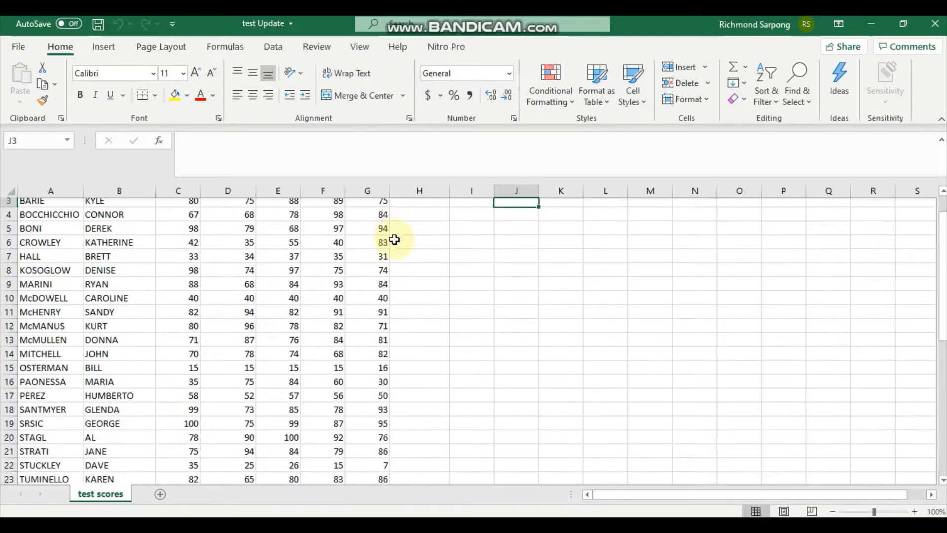
scroll(421, 412, "up", 3)
scroll(414, 262, "down", 6)
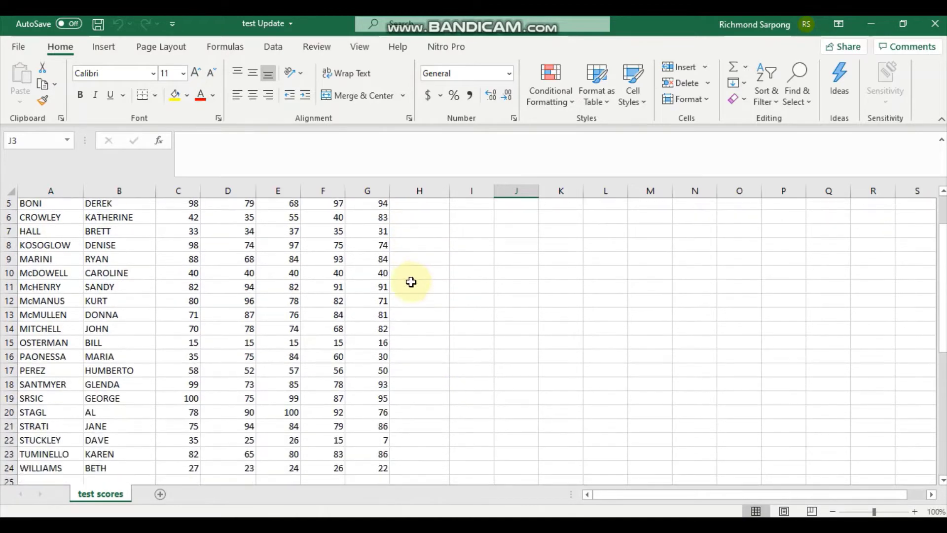
scroll(116, 331, "down", 2)
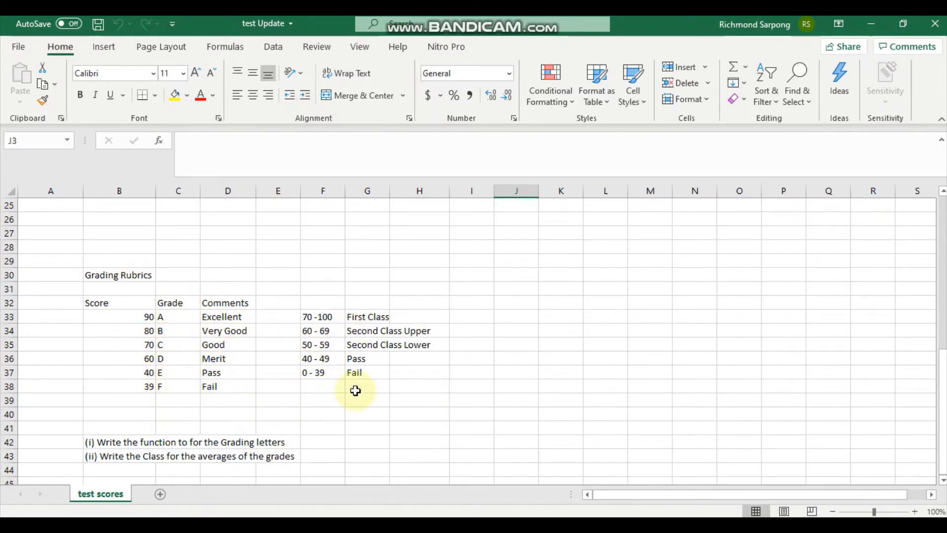
scroll(355, 391, "down", 3)
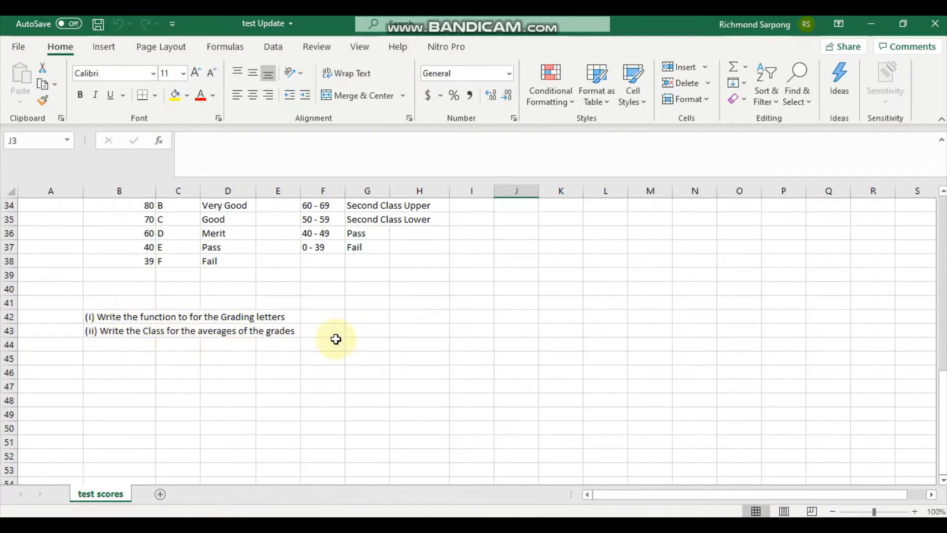
scroll(333, 352, "up", 11)
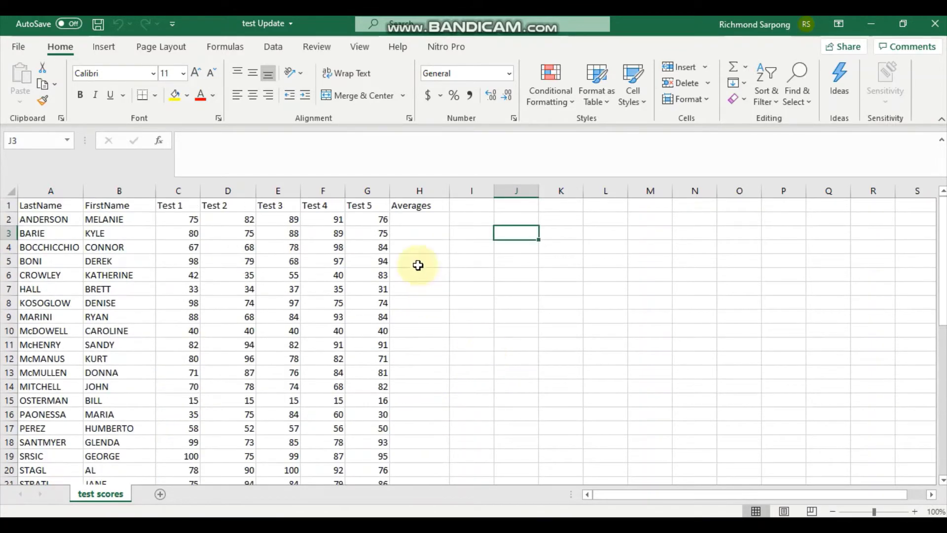
left_click(413, 217)
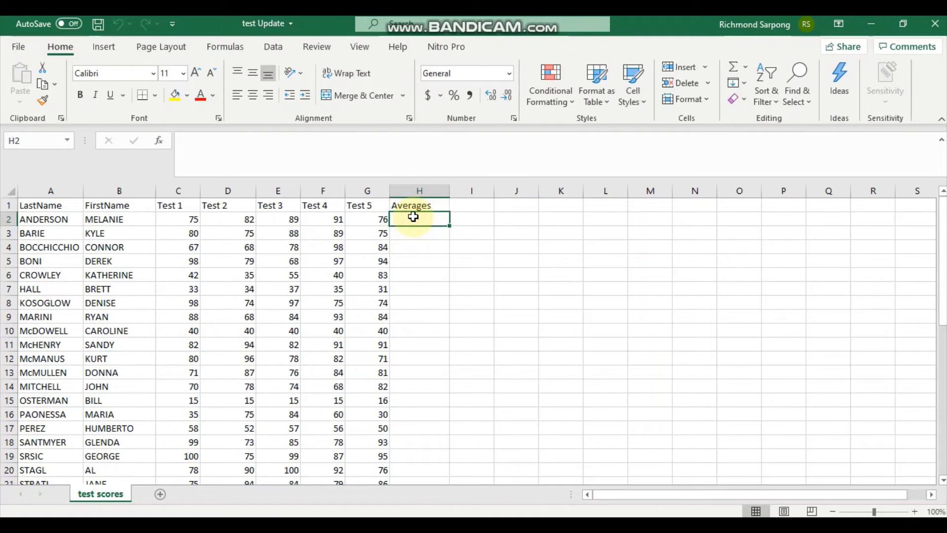
type("=")
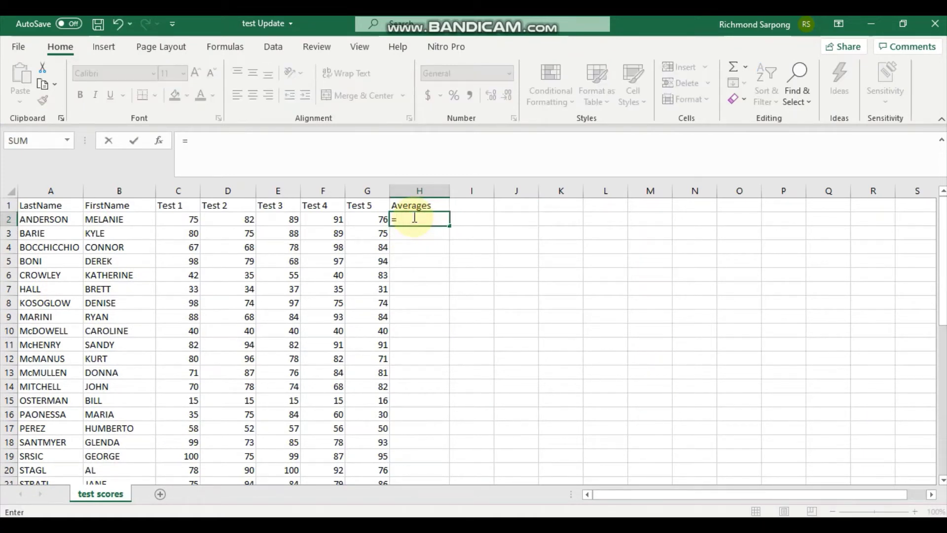
type("aver")
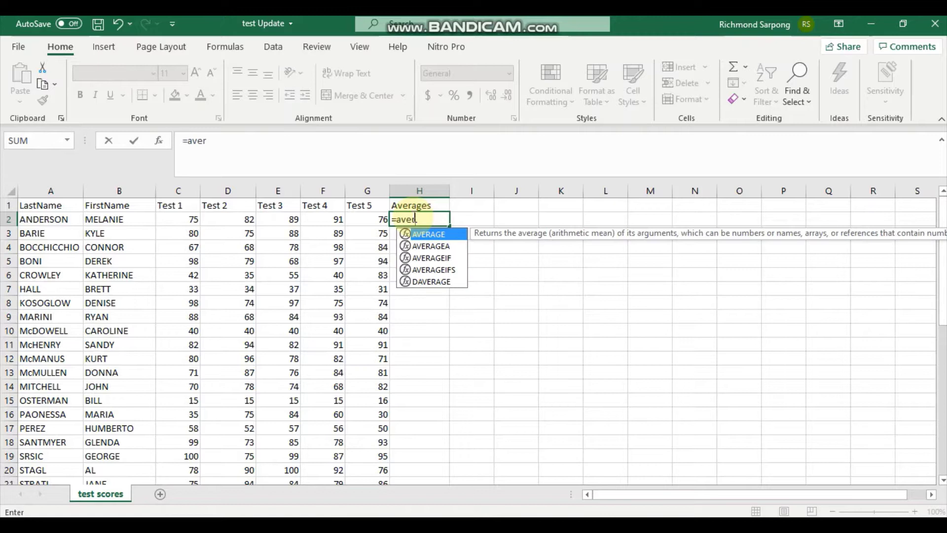
key("Return")
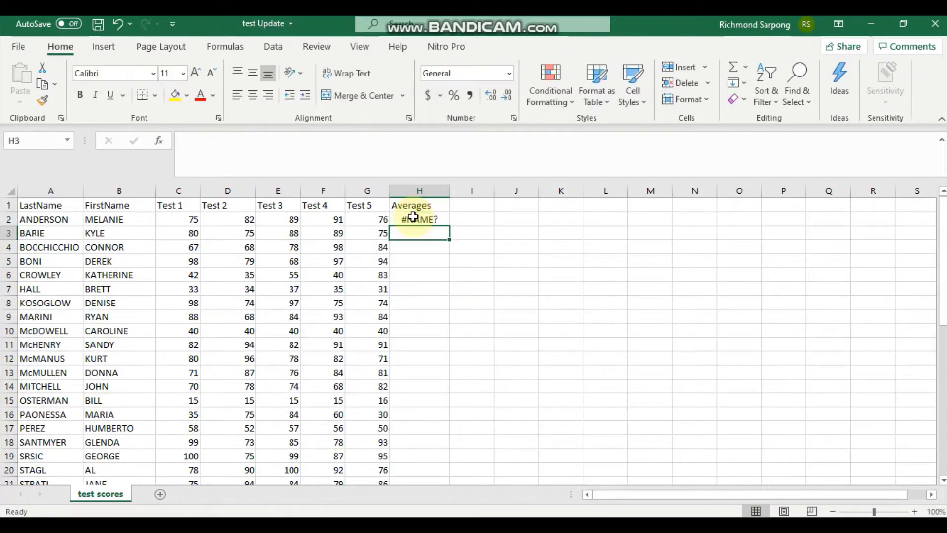
left_click(442, 222)
left_click(283, 145)
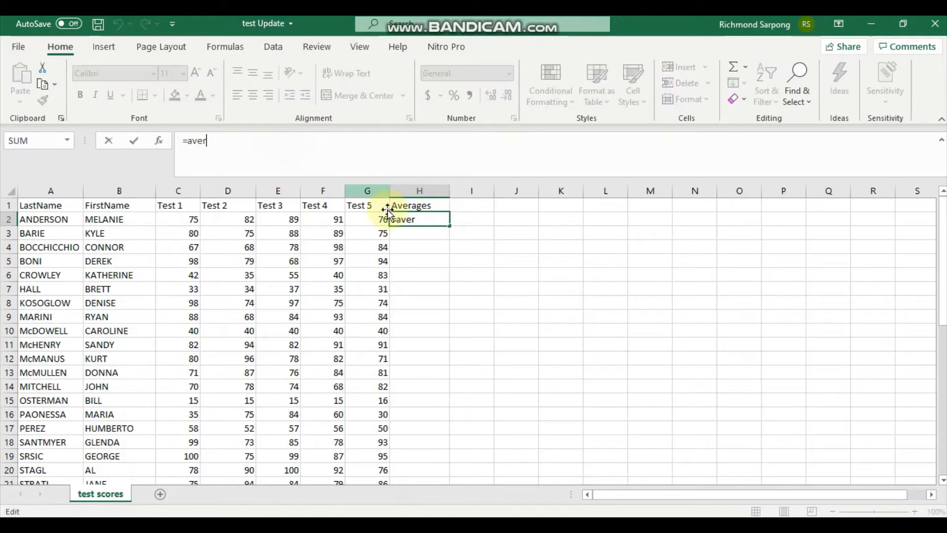
type("age")
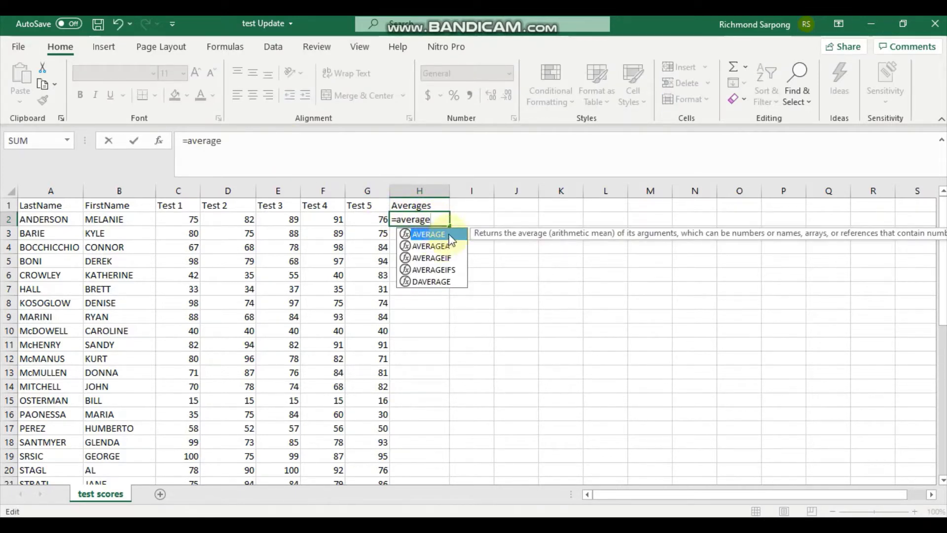
double_click(450, 235)
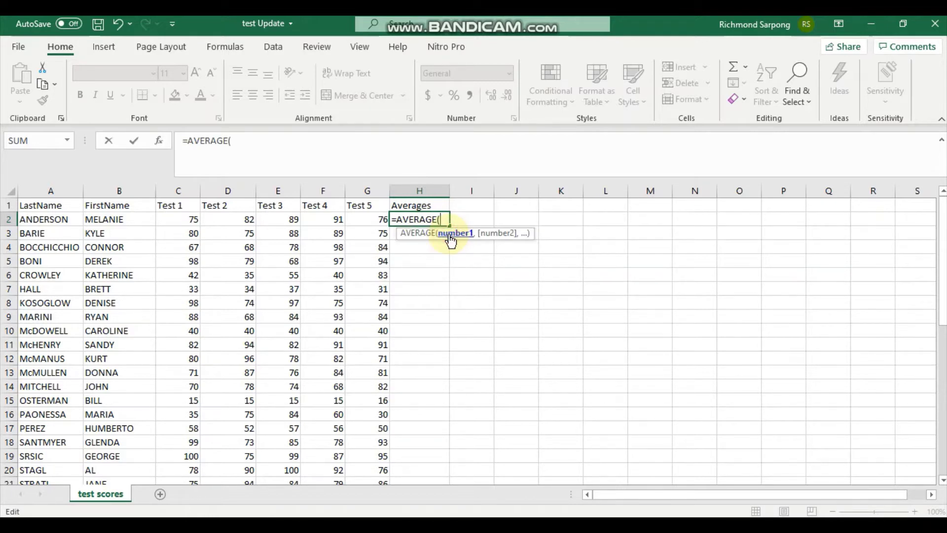
Average C2, D2, E2, F2 and G2 in H2, giving 82.6.
left_click(190, 218)
type(",")
left_click(232, 219)
type(",")
left_click(280, 218)
type(",")
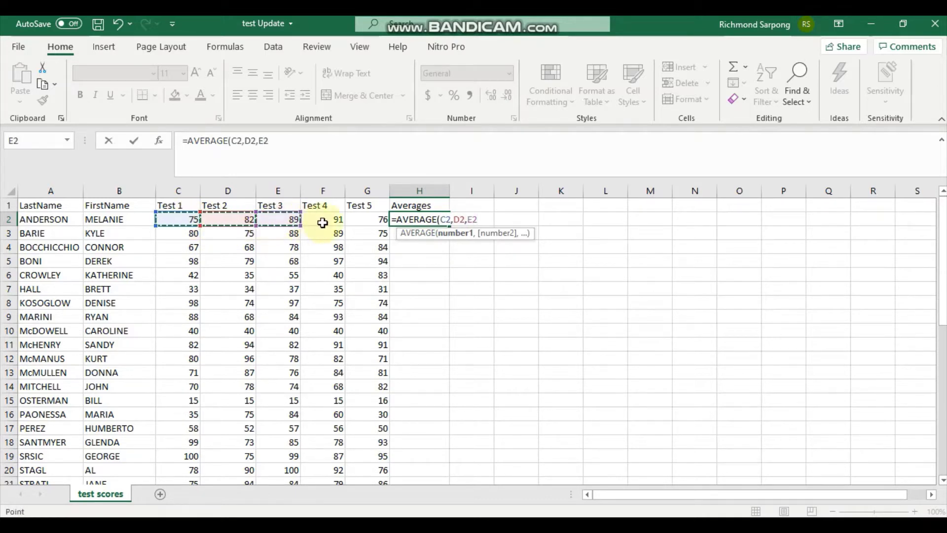
left_click(335, 219)
type(",")
left_click(360, 217)
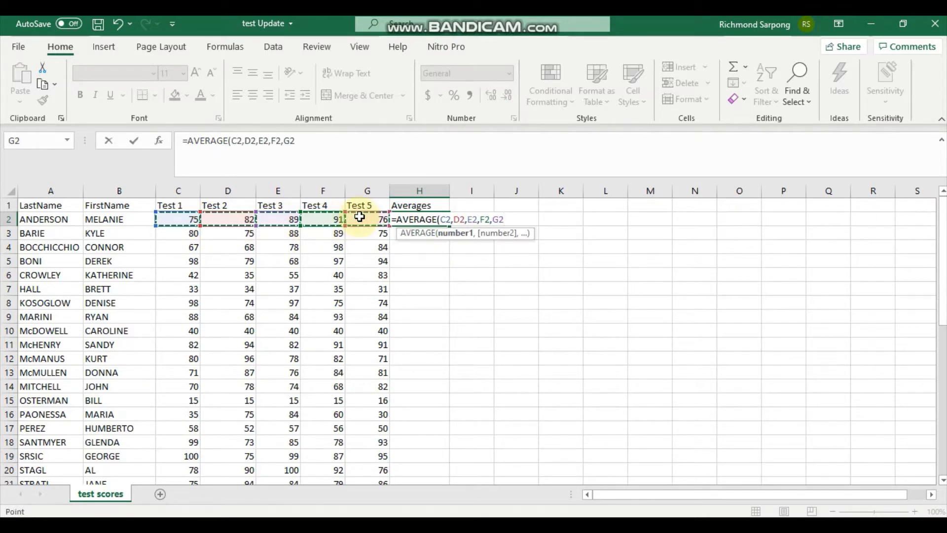
type(")")
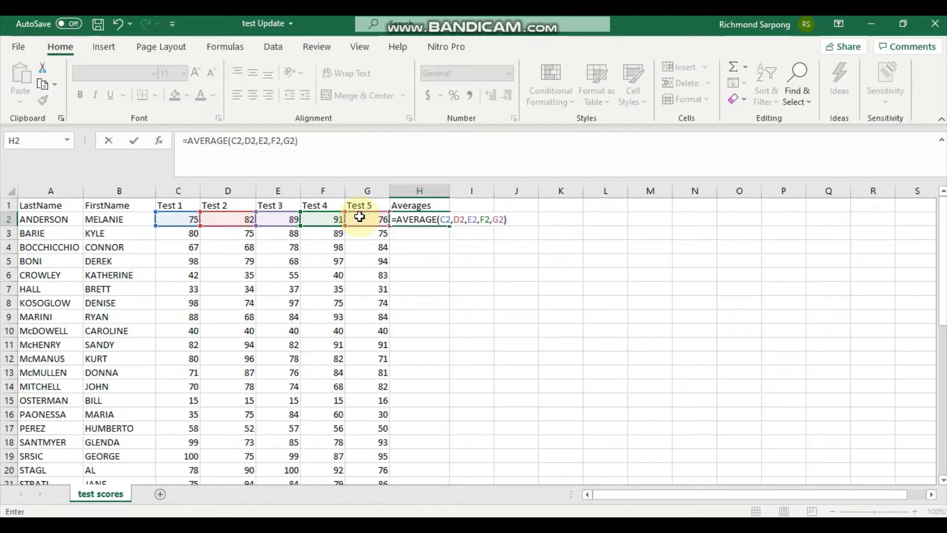
key("Return")
left_click(429, 223)
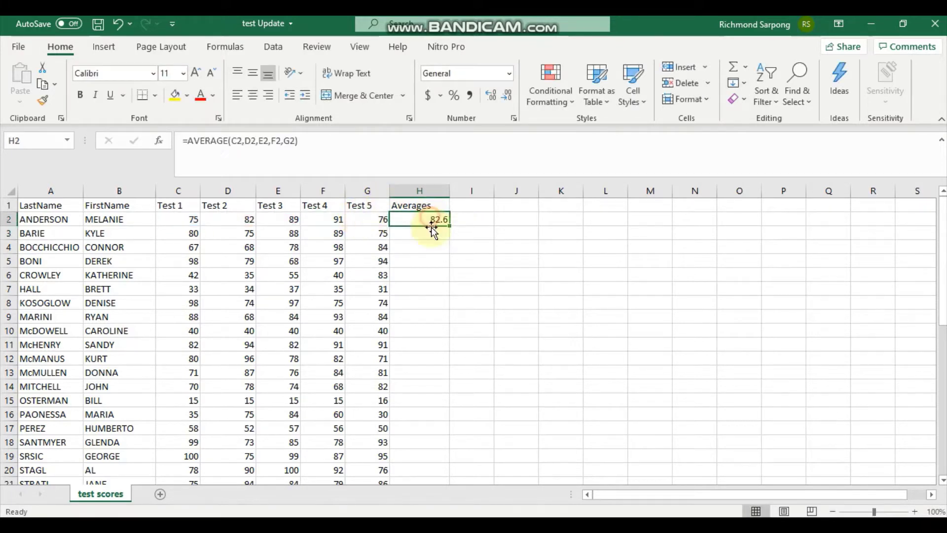
Fill the average formula down to H24 and format the averages as Number with 2 decimals.
left_click_drag(450, 226, 436, 464)
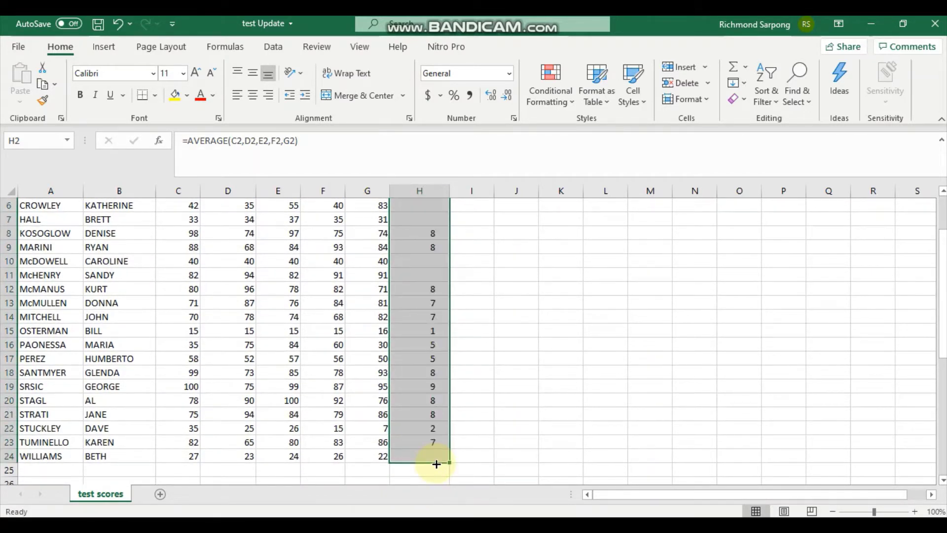
scroll(460, 434, "up", 2)
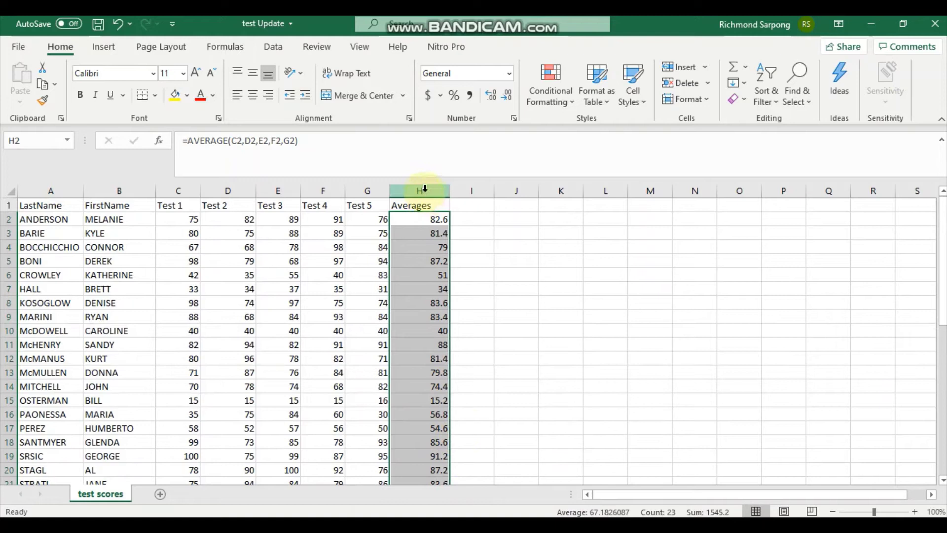
right_click(433, 220)
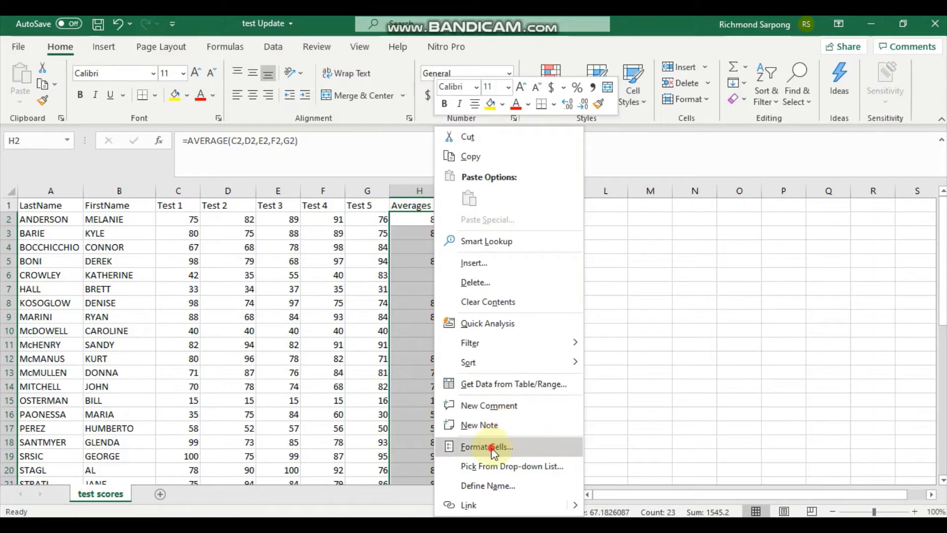
key("Escape")
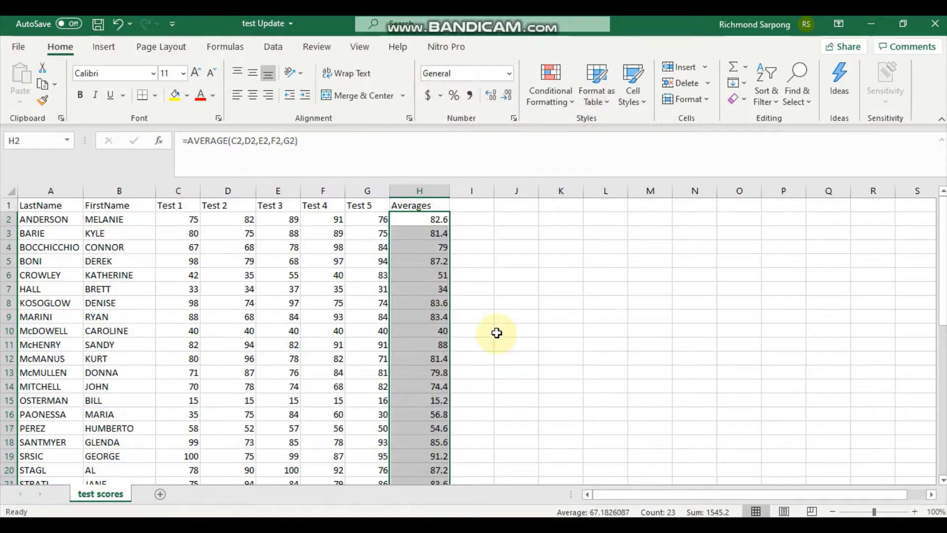
key("ctrl+1")
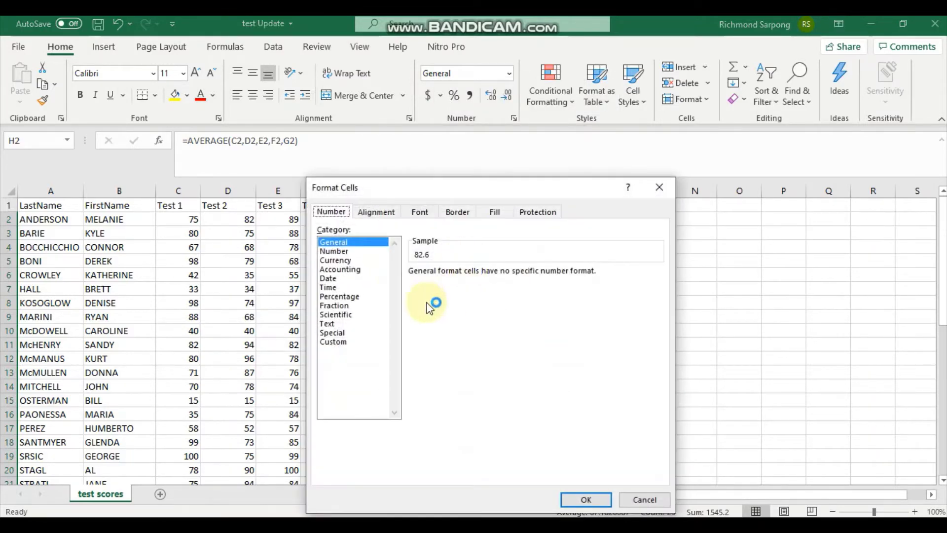
left_click(348, 252)
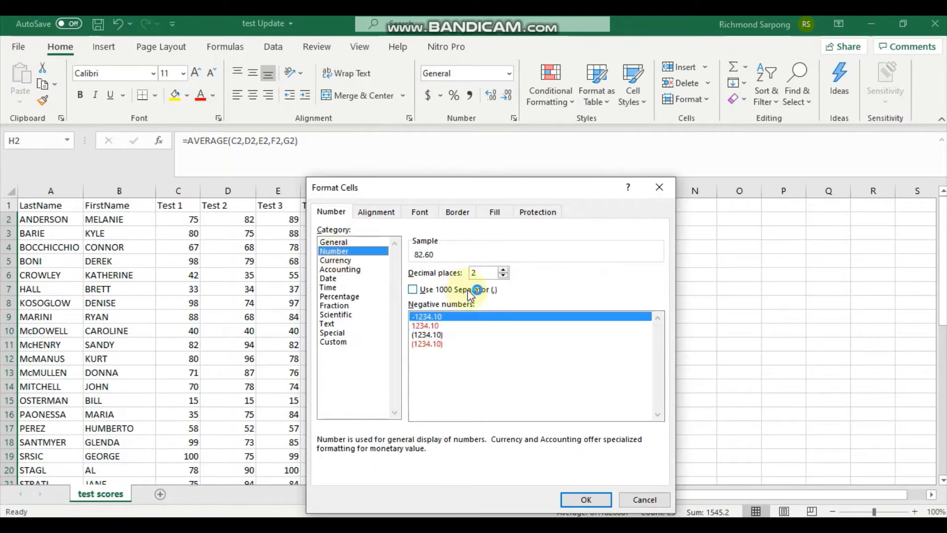
left_click(581, 499)
scroll(474, 302, "down", 2)
scroll(461, 304, "up", 2)
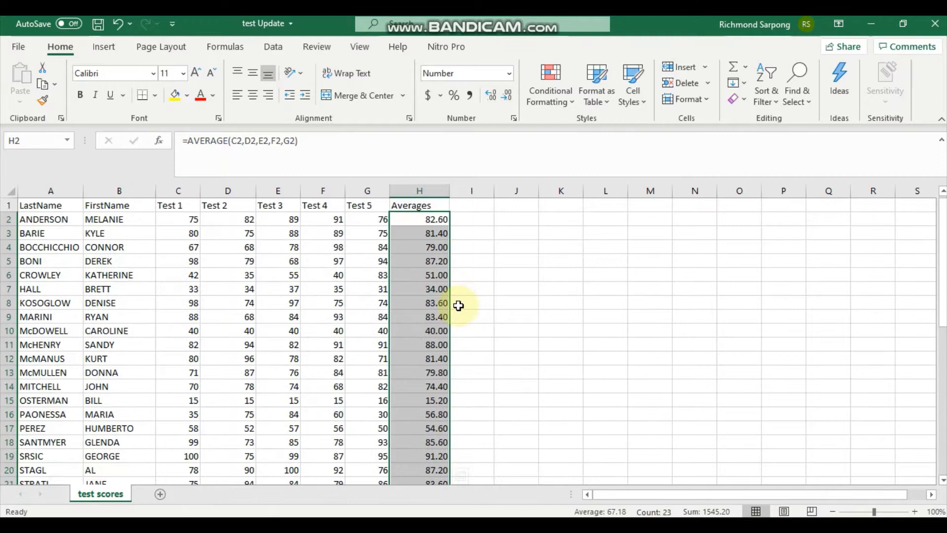
left_click(254, 96)
left_click(546, 301)
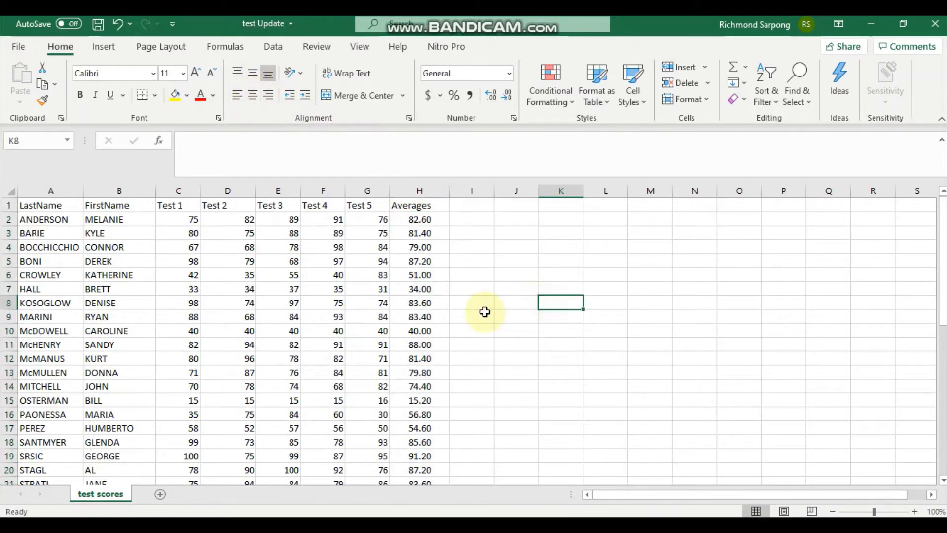
left_click(434, 204)
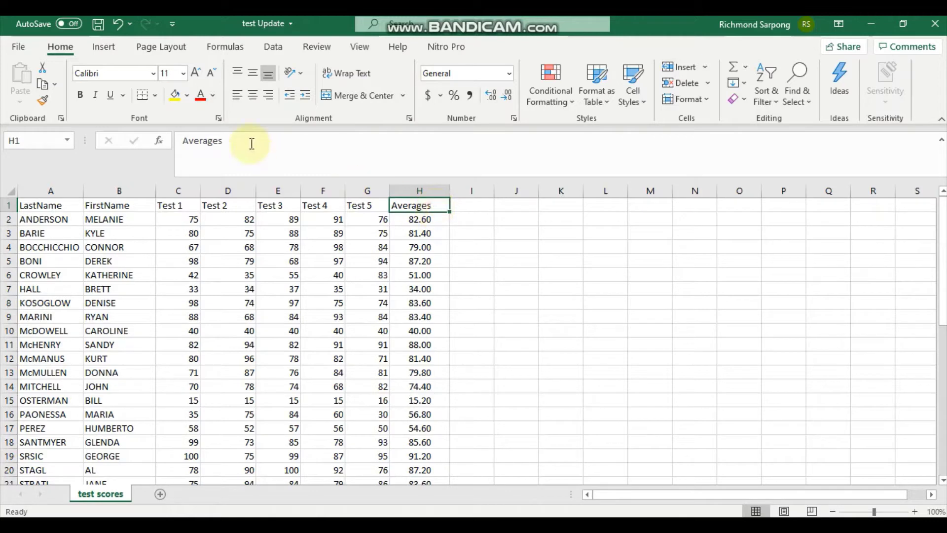
left_click(258, 96)
double_click(439, 206)
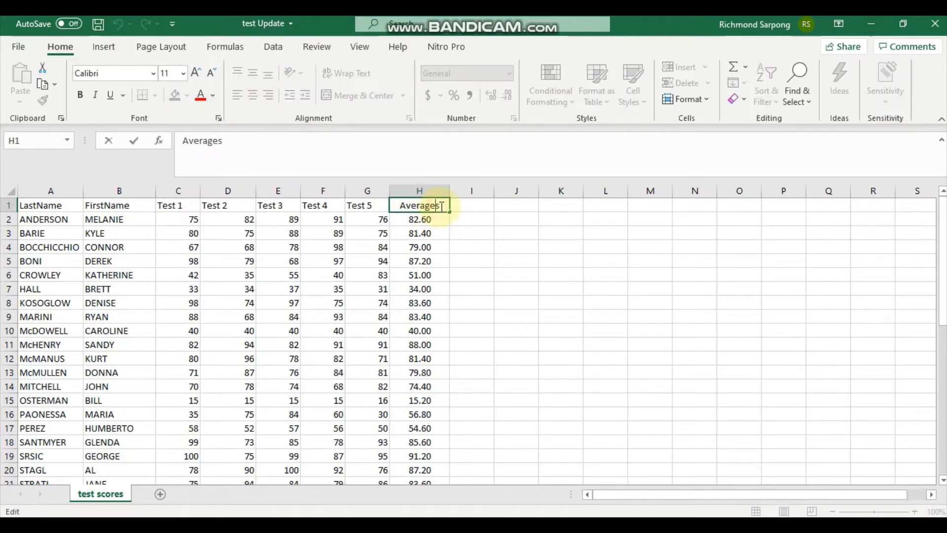
left_click_drag(444, 205, 393, 203)
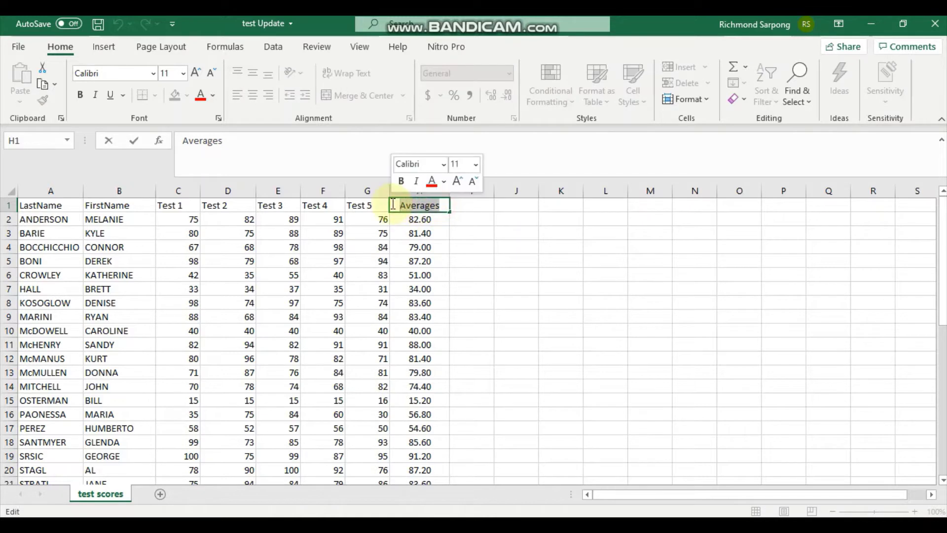
type("Final ")
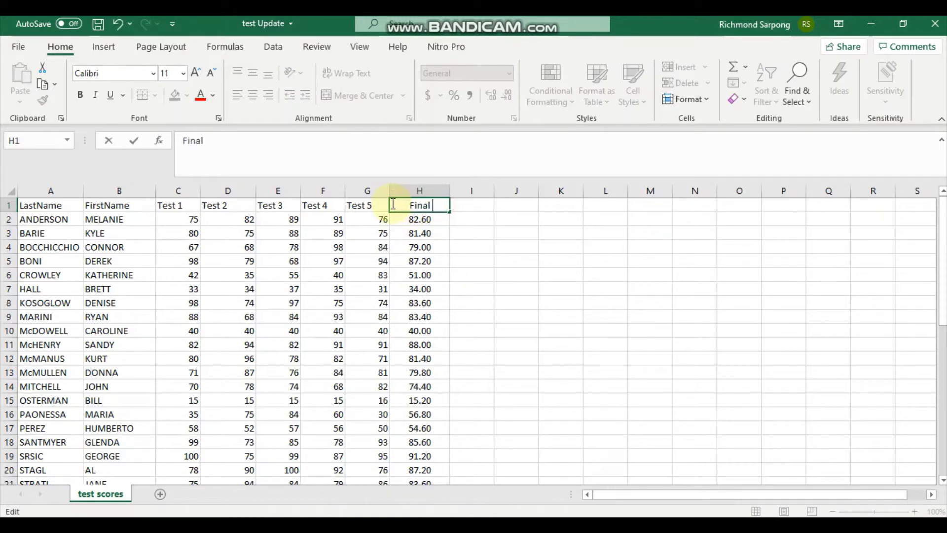
type("Grade")
key("Return")
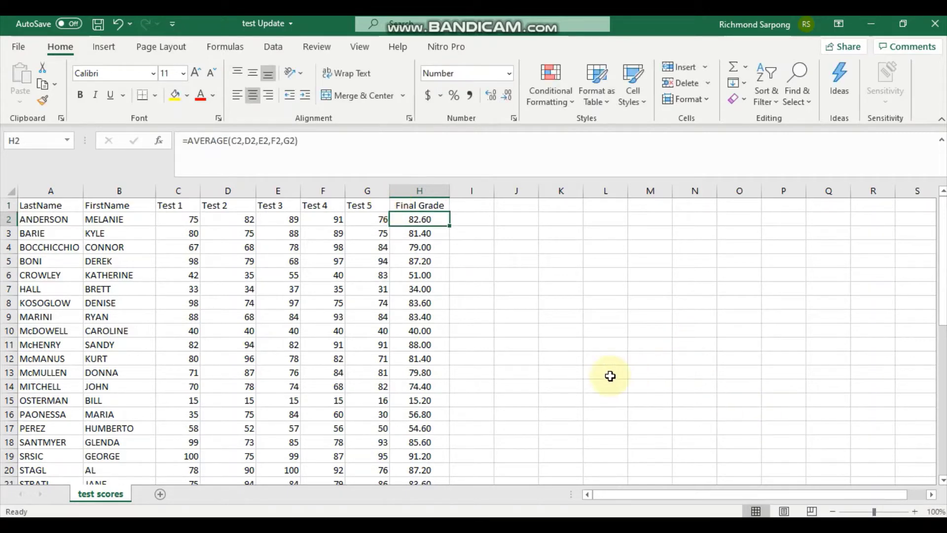
scroll(497, 428, "down", 4)
scroll(497, 425, "up", 4)
scroll(498, 426, "down", 4)
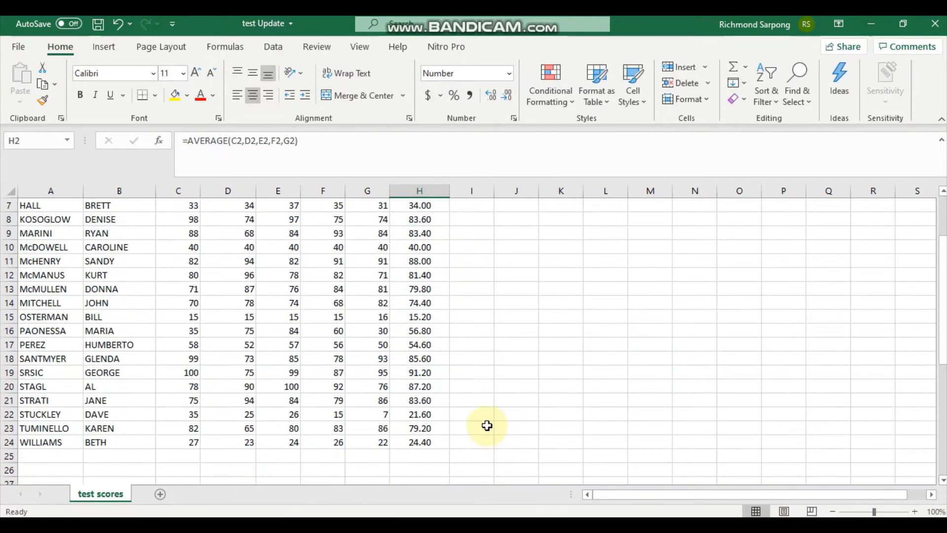
scroll(477, 423, "up", 3)
scroll(443, 414, "down", 5)
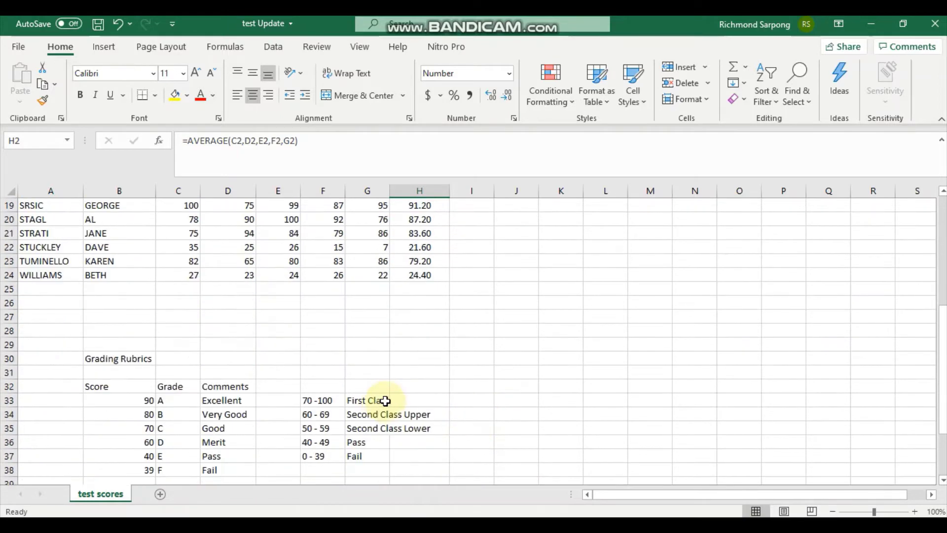
scroll(177, 370, "down", 2)
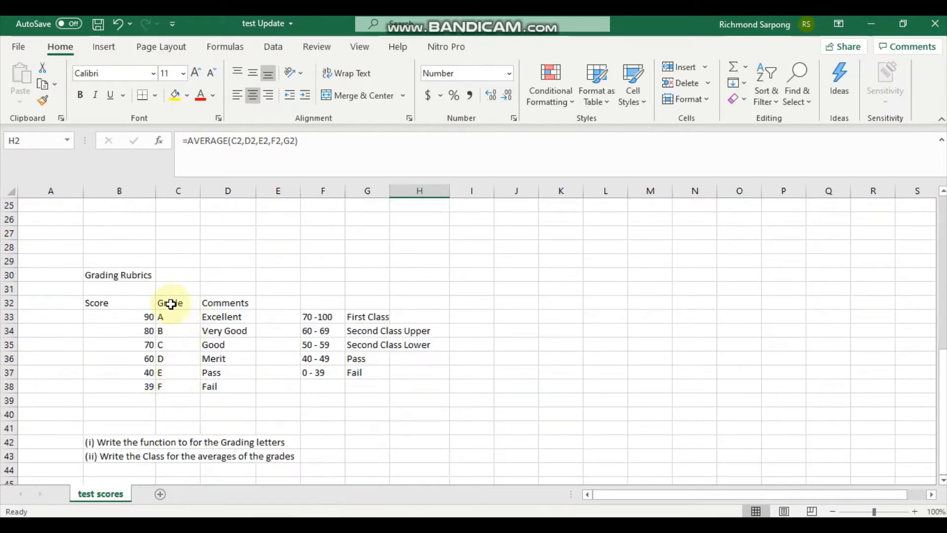
scroll(545, 383, "up", 8)
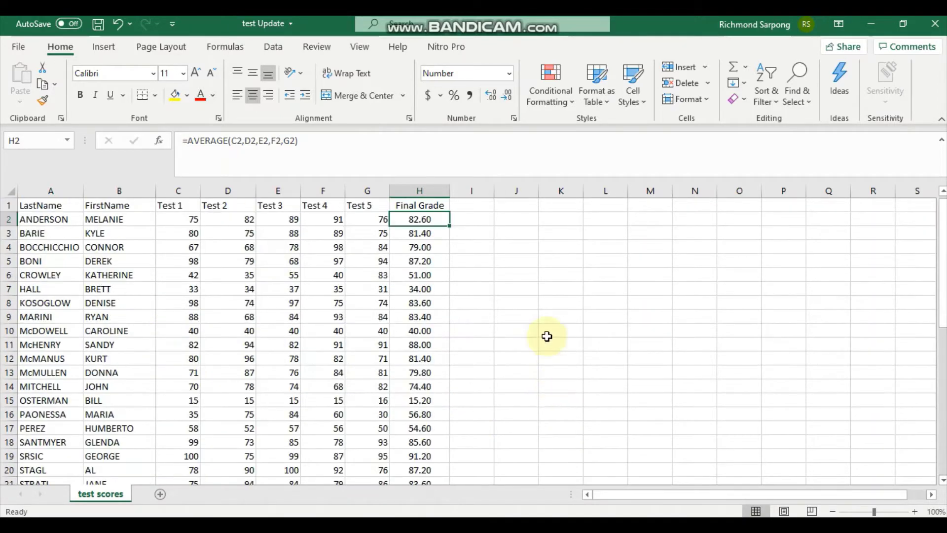
left_click(467, 218)
left_click(482, 207)
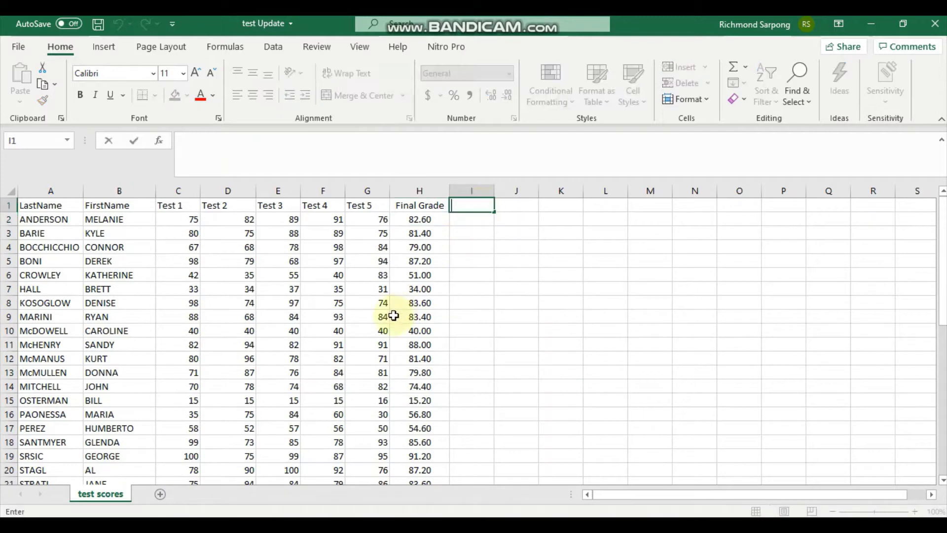
scroll(391, 308, "down", 4)
left_click(503, 339)
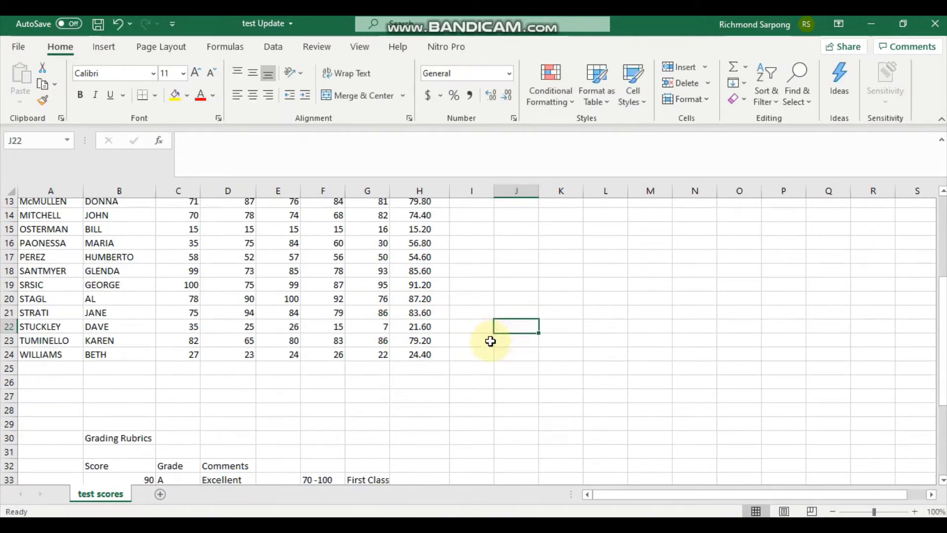
scroll(492, 323, "down", 3)
scroll(487, 246, "up", 7)
Enter the heading 'Grade Score' in cell I1.
left_click(467, 206)
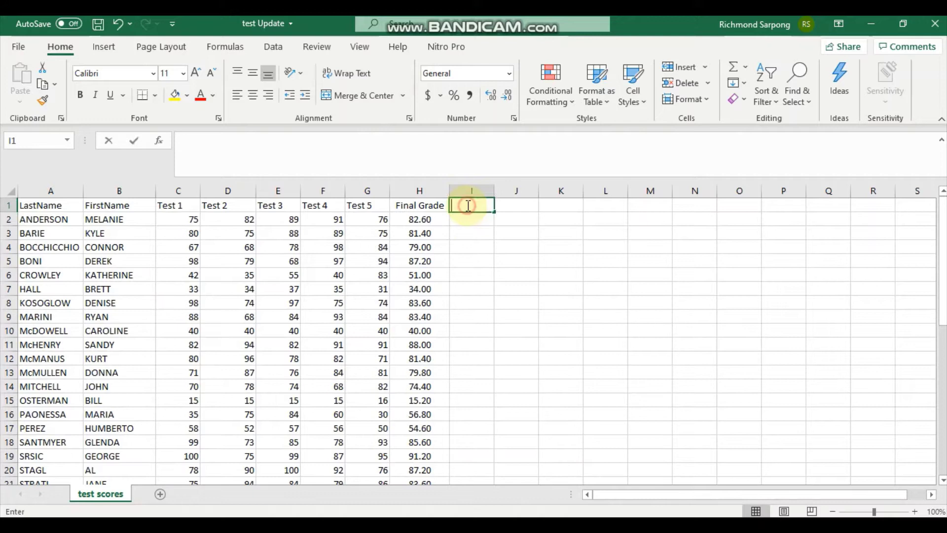
type("Gr")
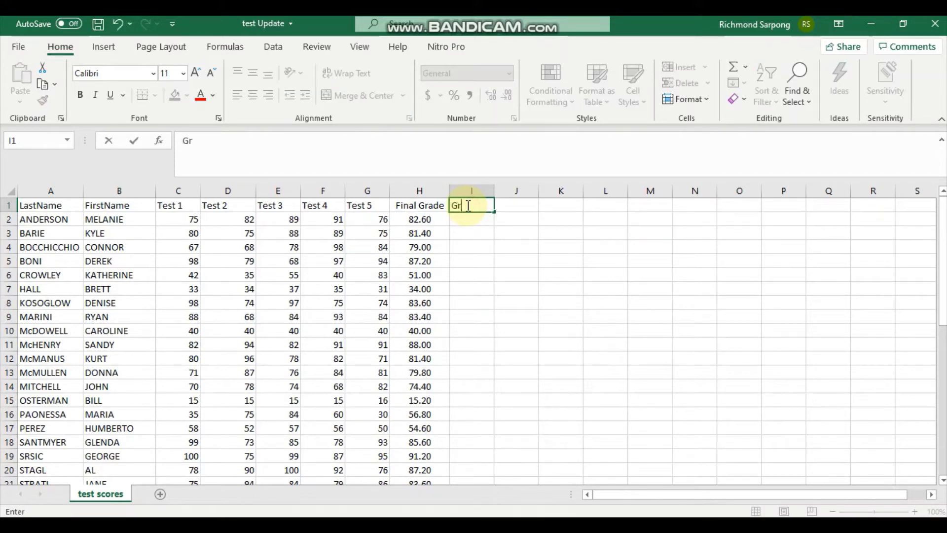
type("ade Score")
key("Return")
scroll(493, 271, "down", 9)
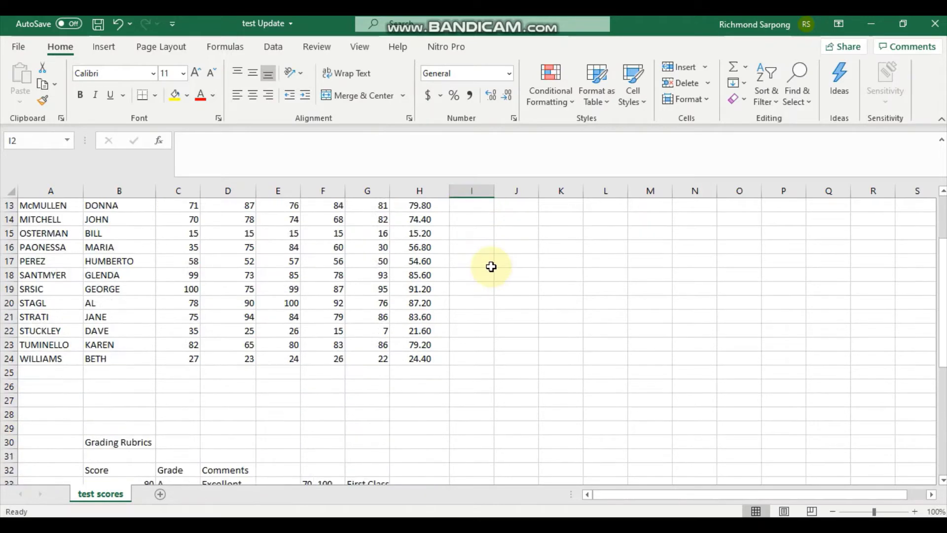
scroll(474, 281, "up", 6)
scroll(454, 291, "down", 6)
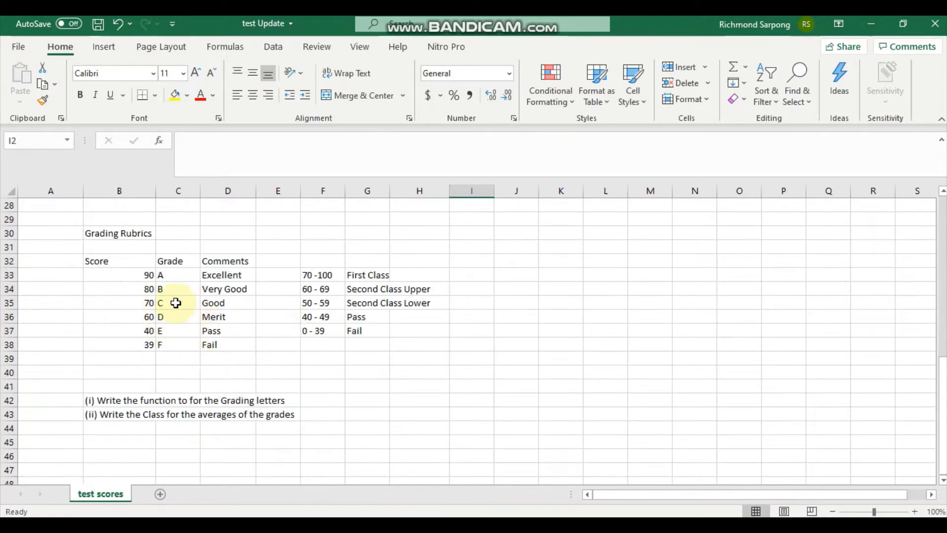
scroll(363, 335, "up", 9)
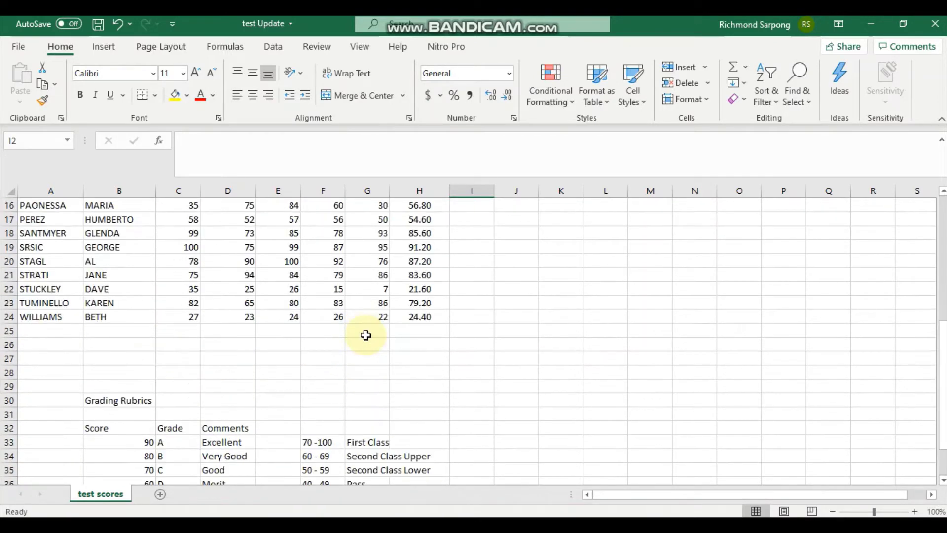
Begin an IF formula in I2, correcting the mistyped =inf to =if(.
left_click(468, 219)
double_click(468, 219)
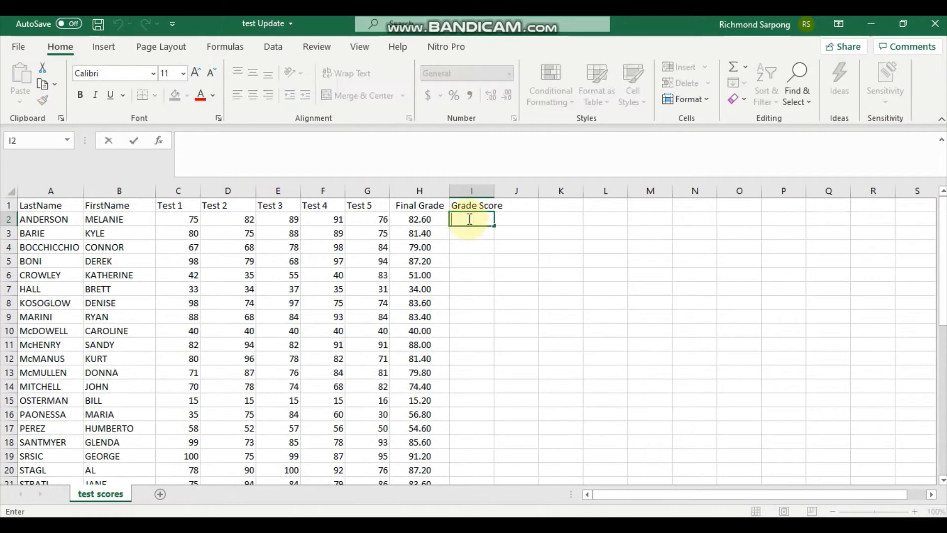
type("=")
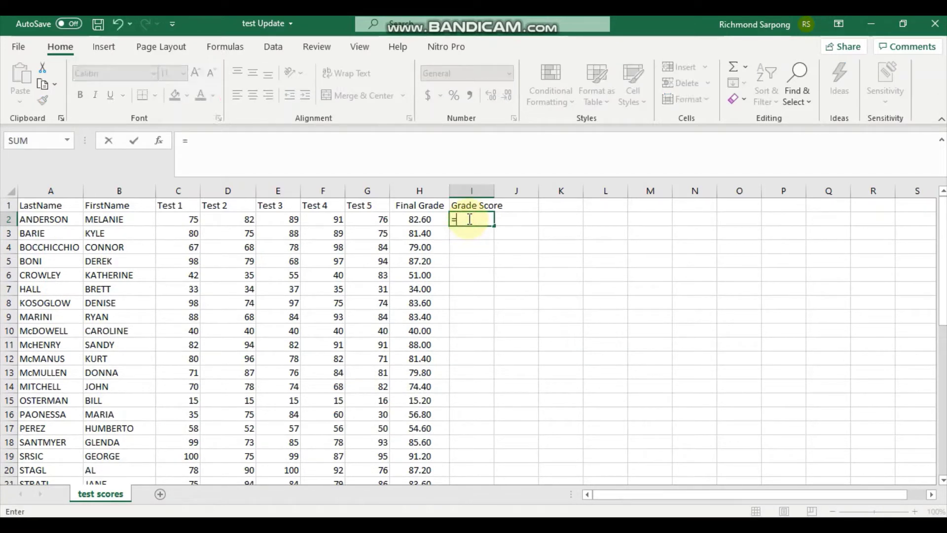
type("inf")
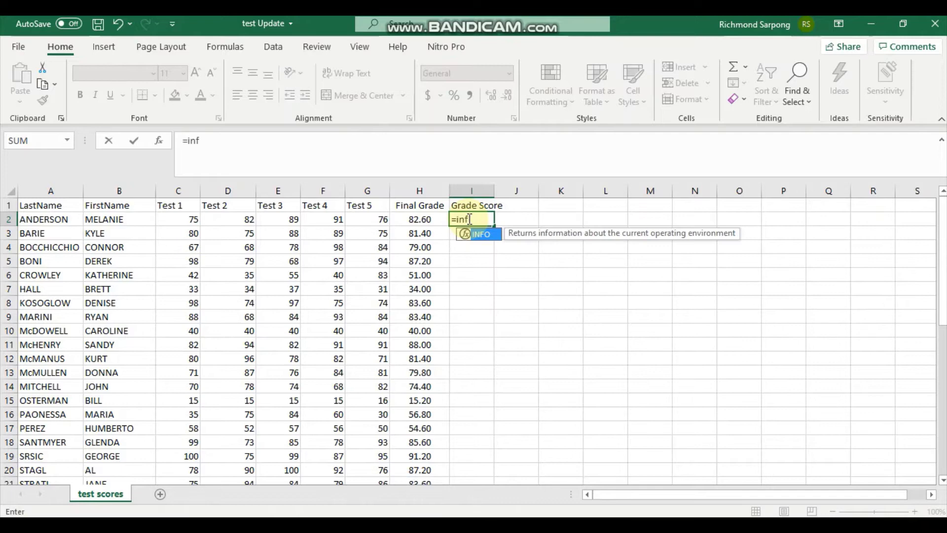
key("BackSpace")
key("BackSpace")
type("f(")
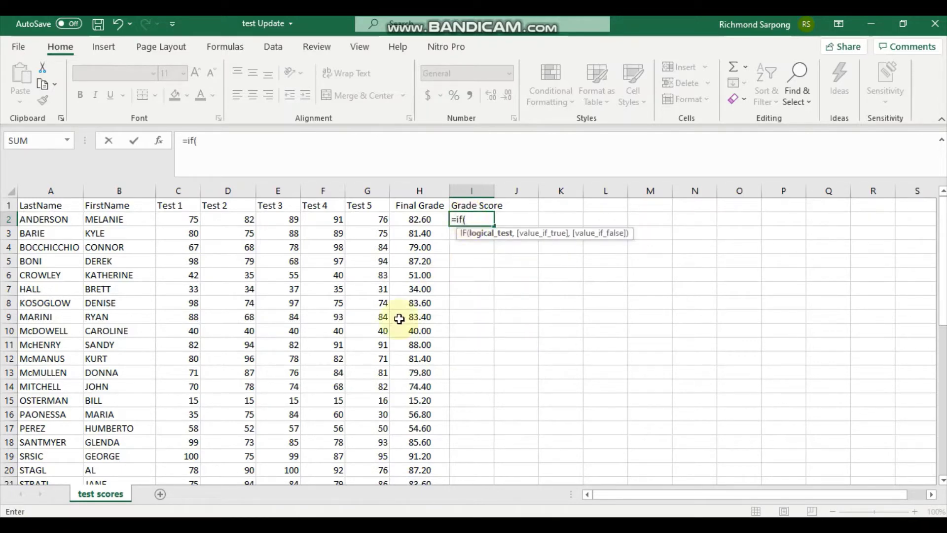
scroll(265, 370, "down", 6)
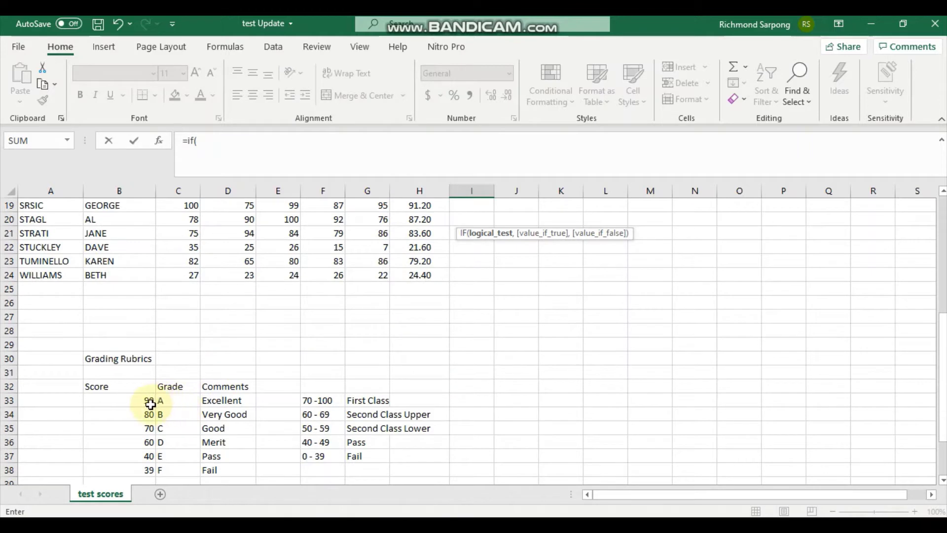
scroll(316, 382, "up", 6)
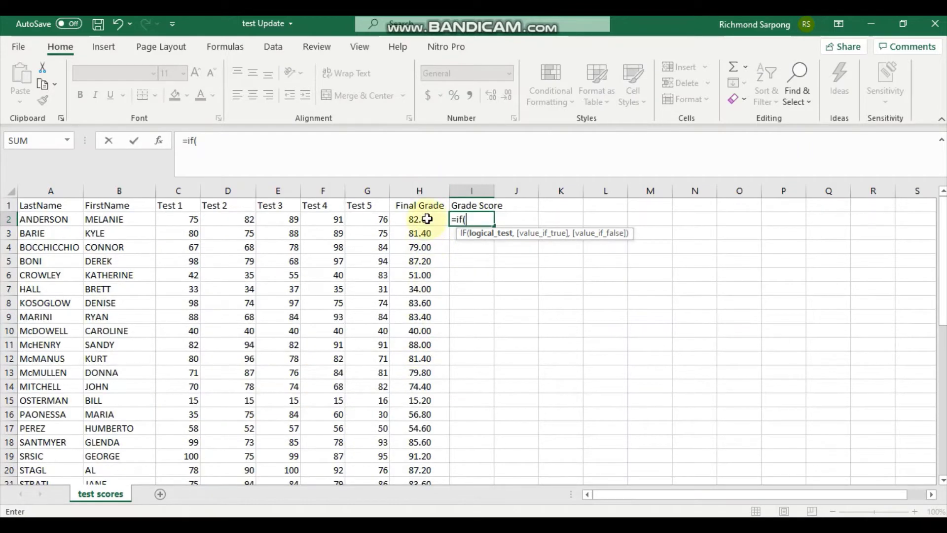
Add the first condition so an H2 of 90 or more returns "A".
type("h2>")
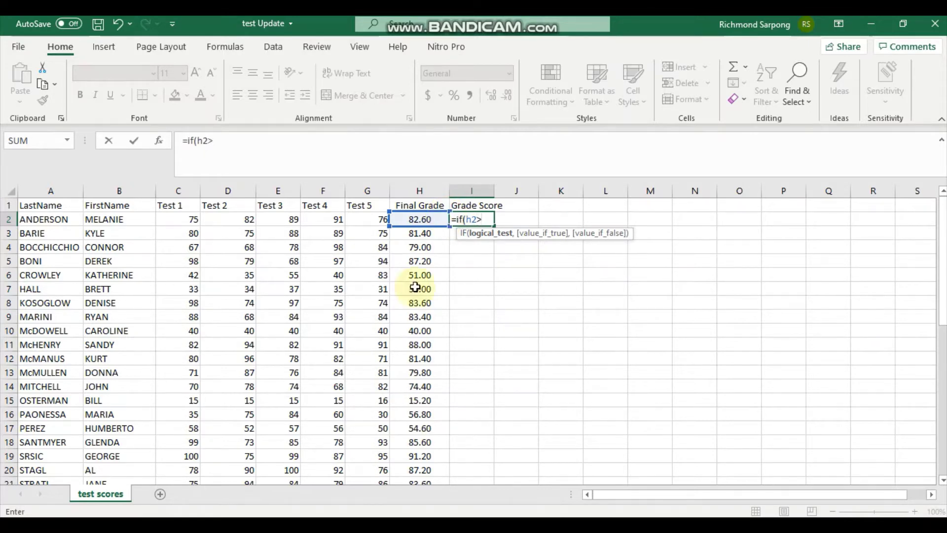
scroll(222, 444, "down", 7)
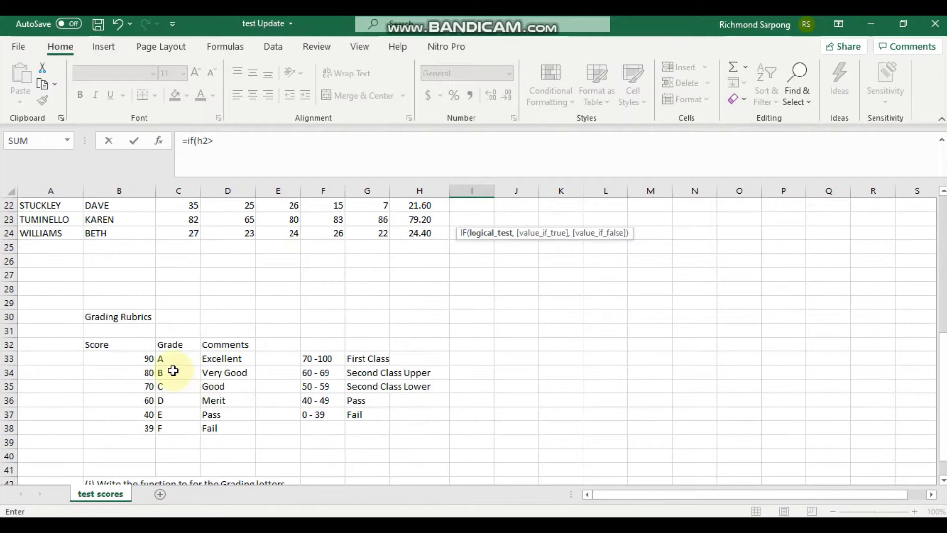
scroll(448, 318, "up", 7)
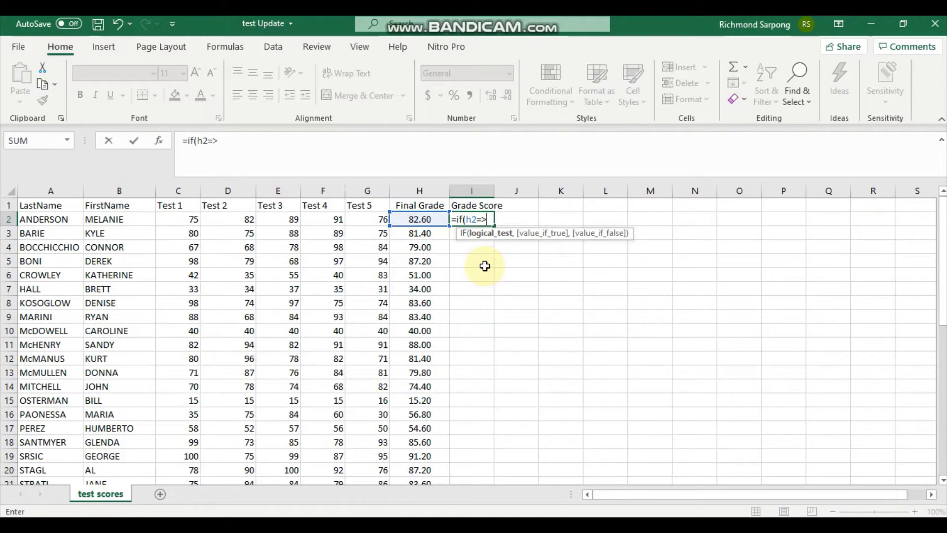
type(",")
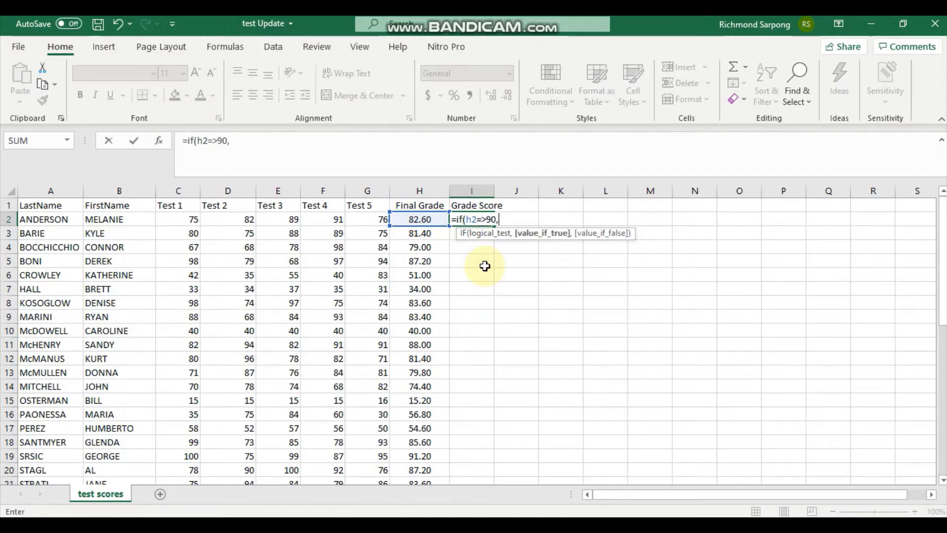
scroll(302, 321, "down", 9)
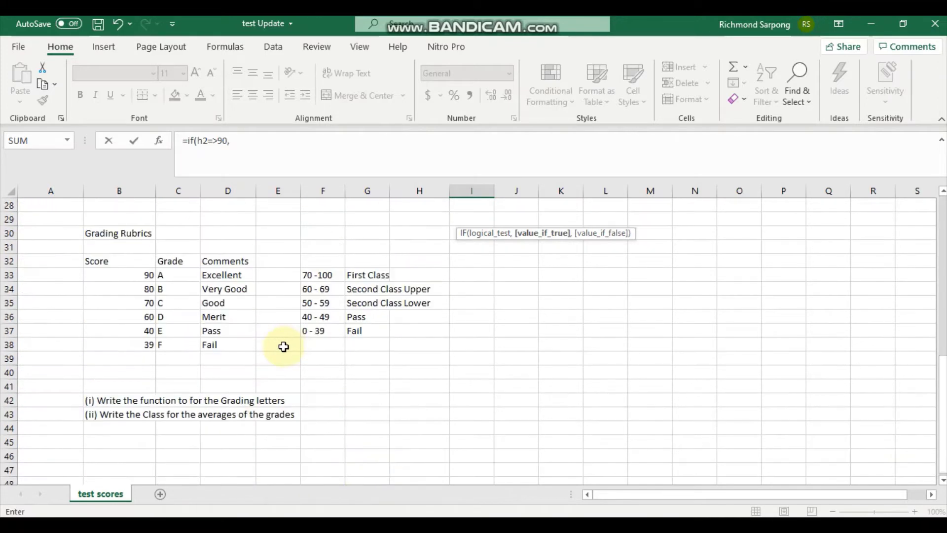
scroll(284, 347, "up", 1)
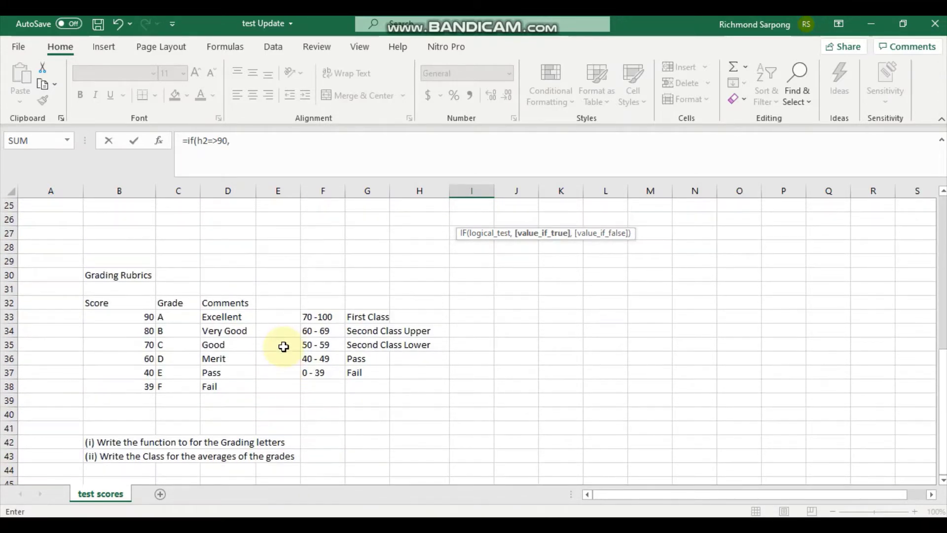
scroll(283, 346, "up", 1)
scroll(284, 346, "up", 7)
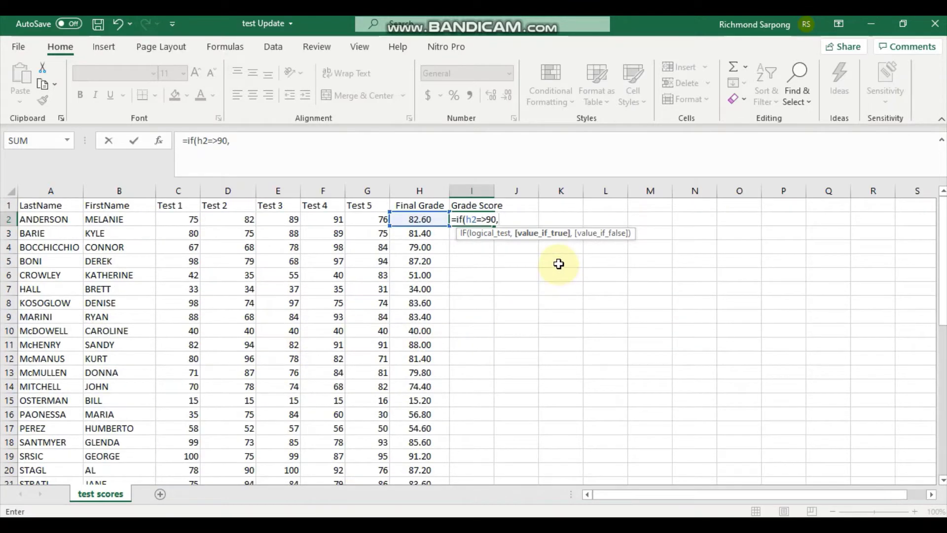
type("A")
type(",")
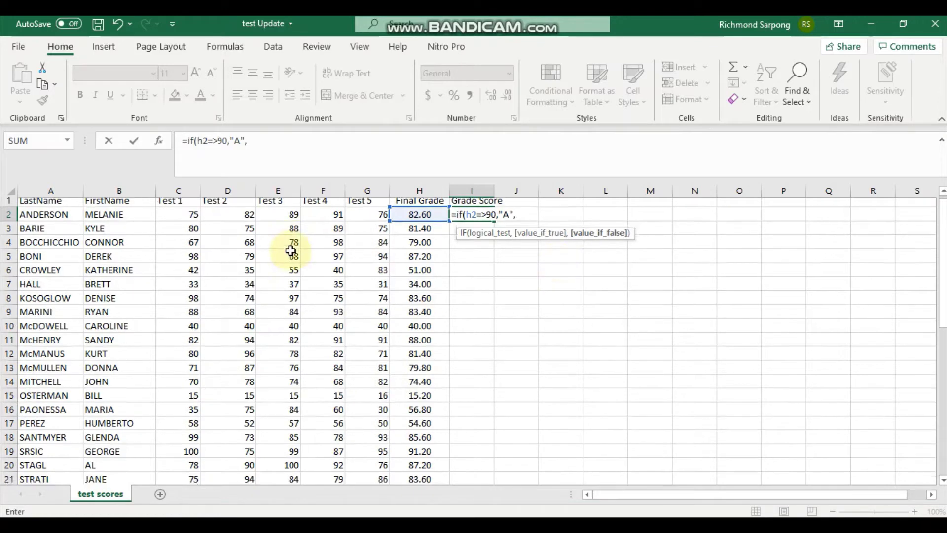
scroll(292, 286, "down", 6)
scroll(203, 388, "down", 2)
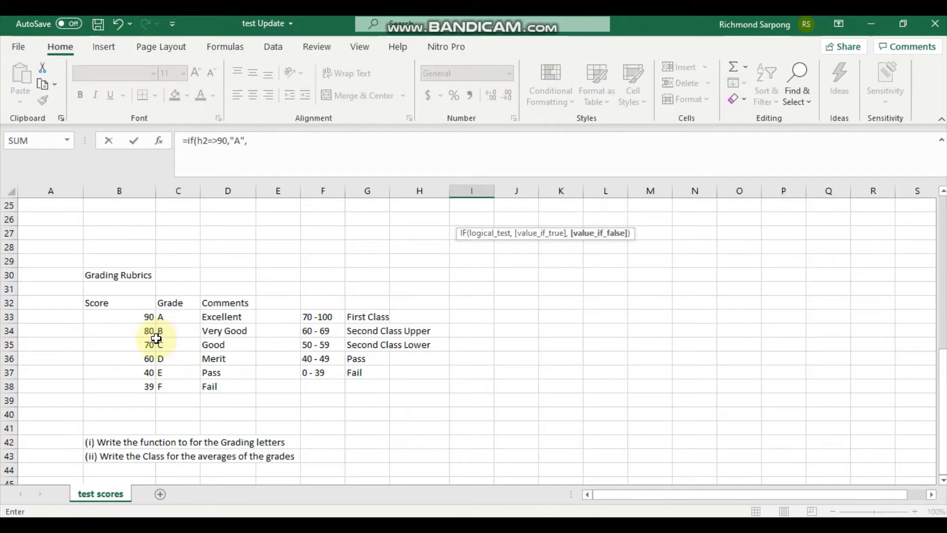
scroll(583, 334, "up", 8)
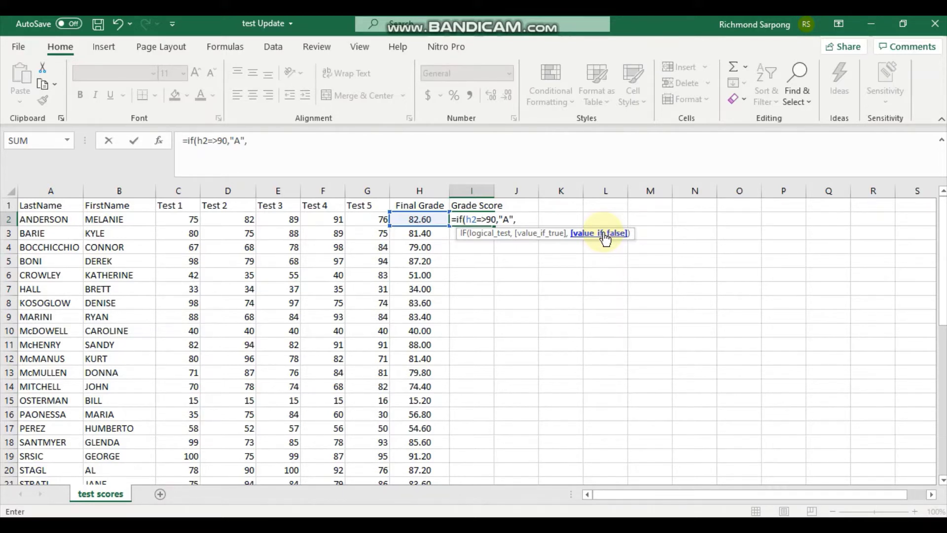
Nest a second IF returning "B" when H2 is 80 or more.
type("if")
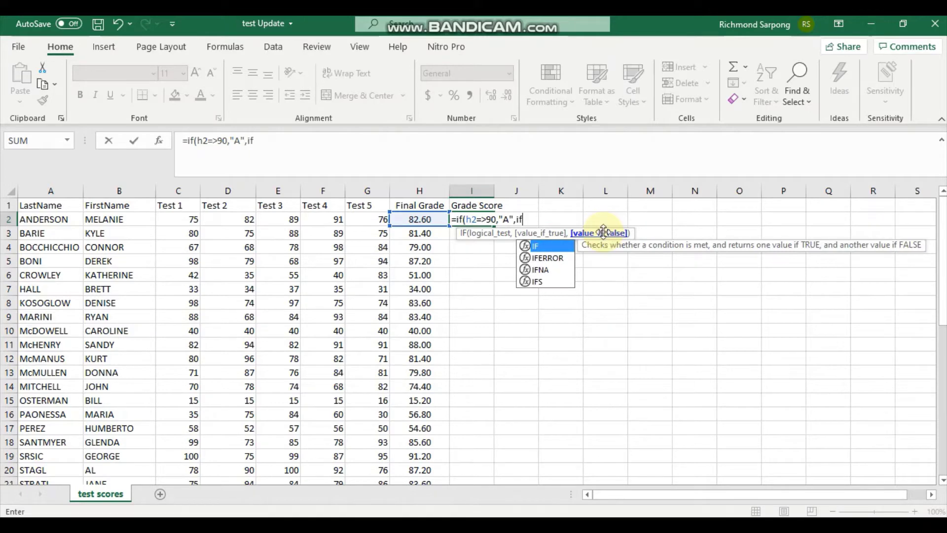
type("(")
scroll(459, 281, "down", 8)
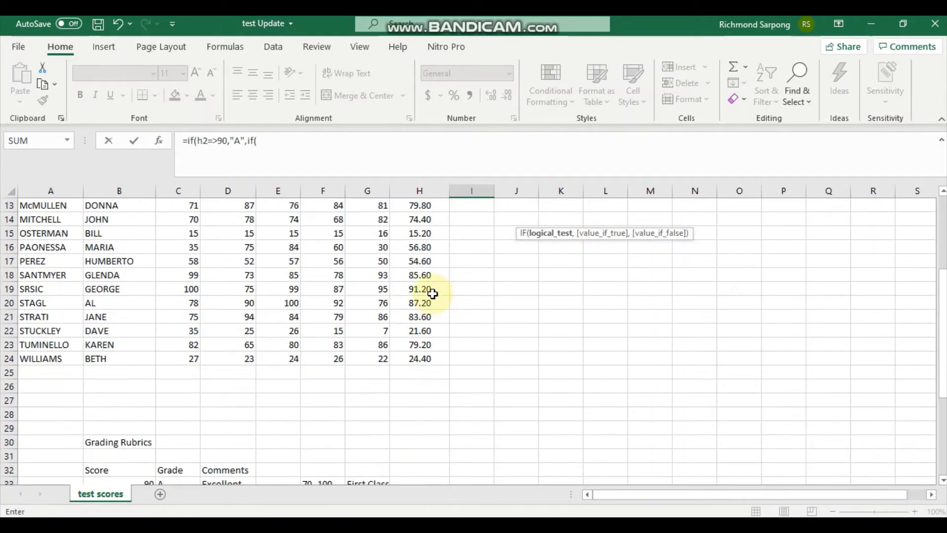
scroll(409, 352, "up", 8)
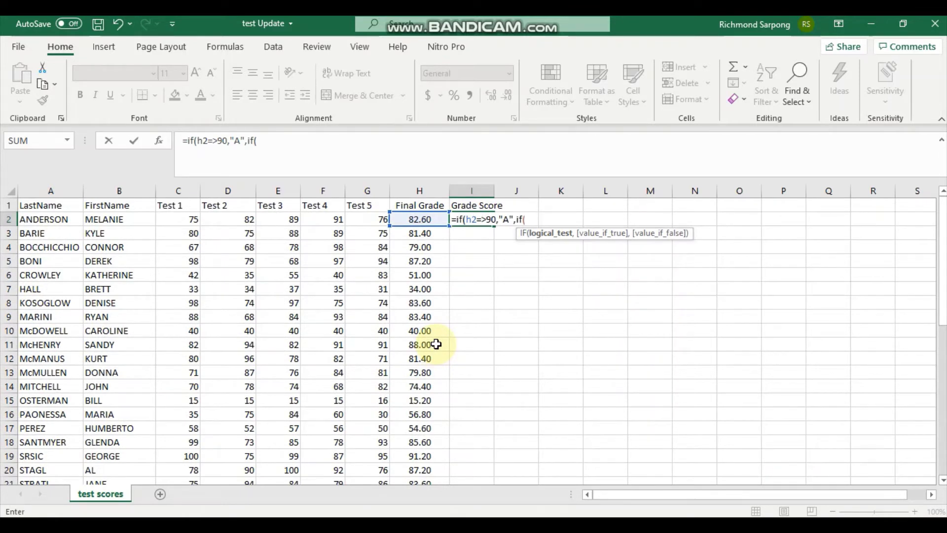
type("h2=")
type(">")
key("BackSpace")
type("=>")
scroll(344, 398, "down", 4)
scroll(174, 418, "down", 3)
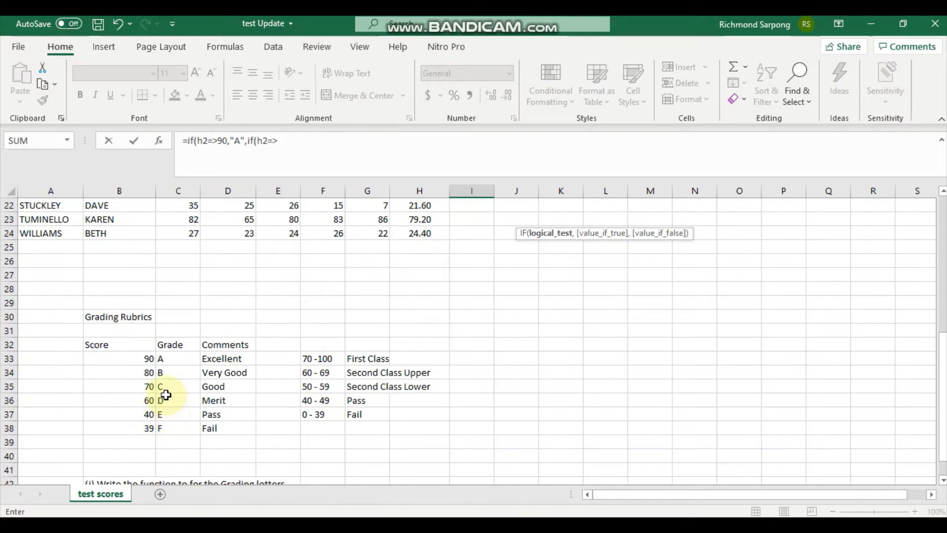
scroll(316, 400, "up", 7)
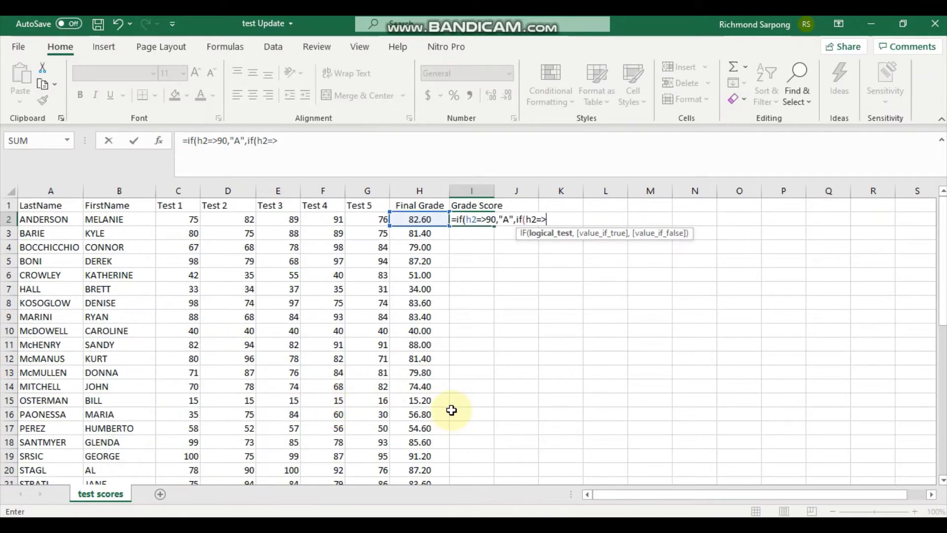
type("80, ")
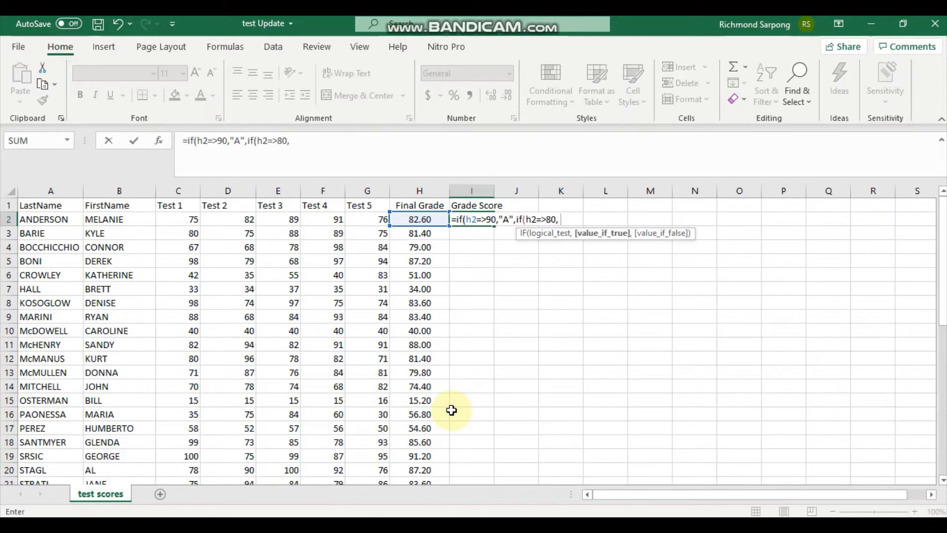
type("\"B\",")
scroll(451, 410, "down", 7)
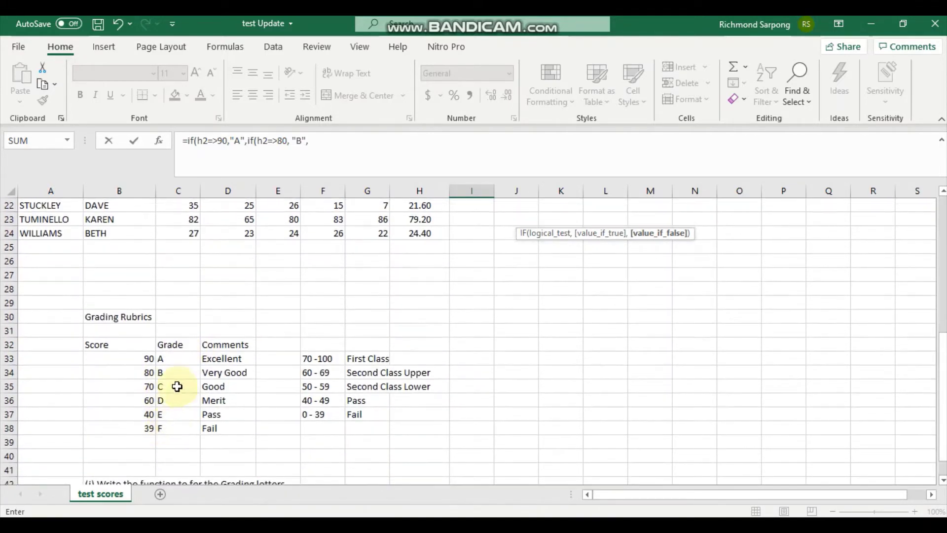
scroll(378, 429, "up", 7)
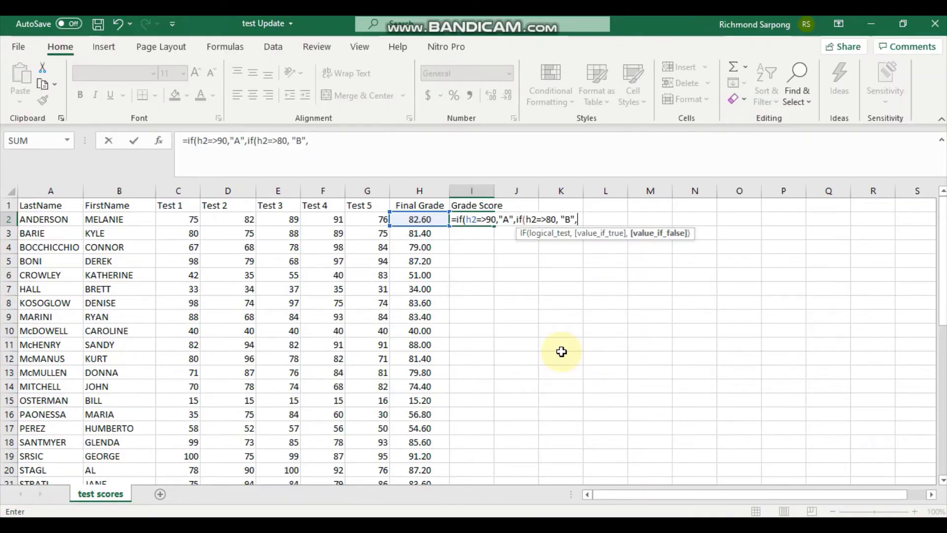
Nest a third IF returning "C" when H2 is 70 or more.
type("if")
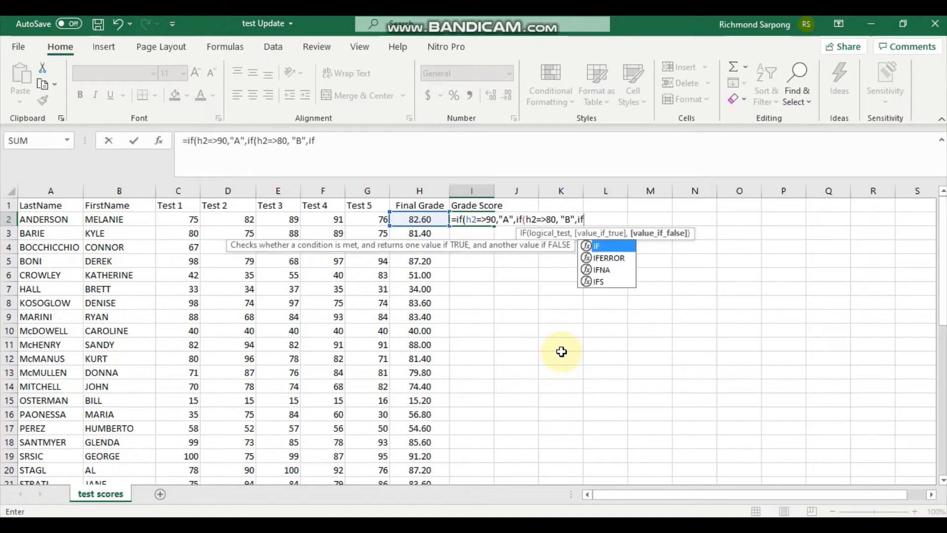
type("(")
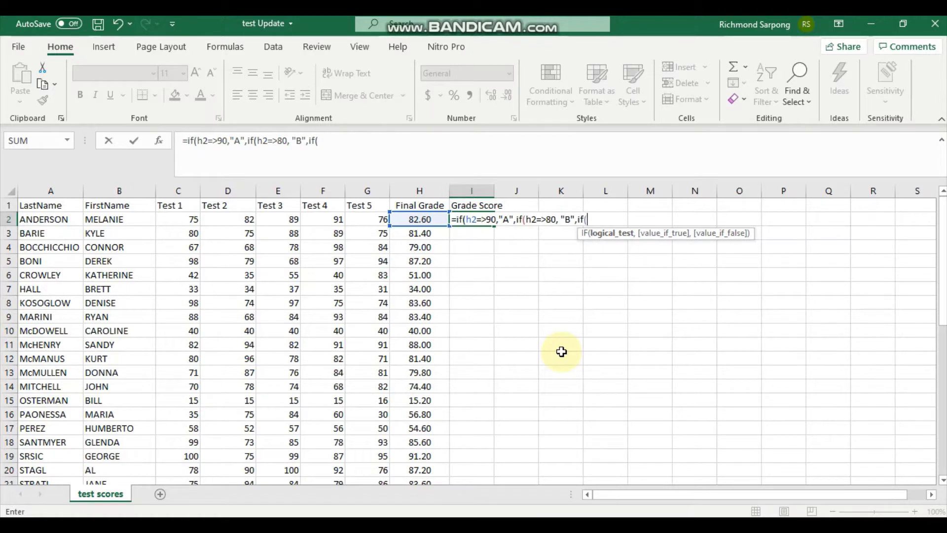
type("h2=>")
scroll(302, 416, "down", 8)
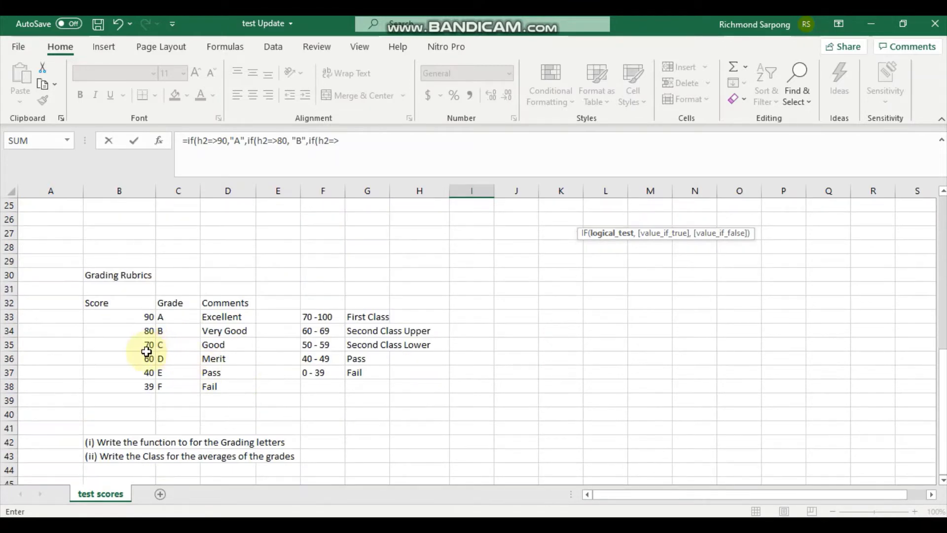
scroll(429, 369, "up", 8)
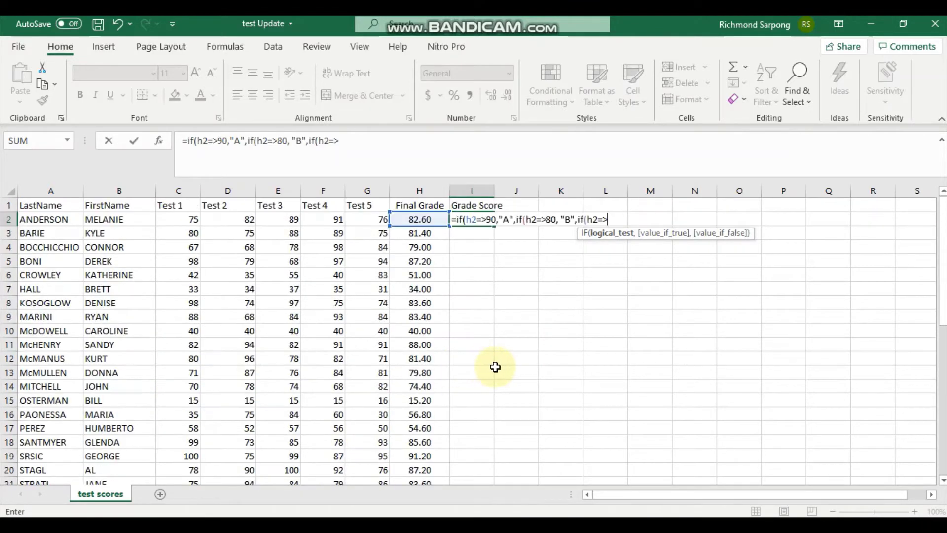
type("70,")
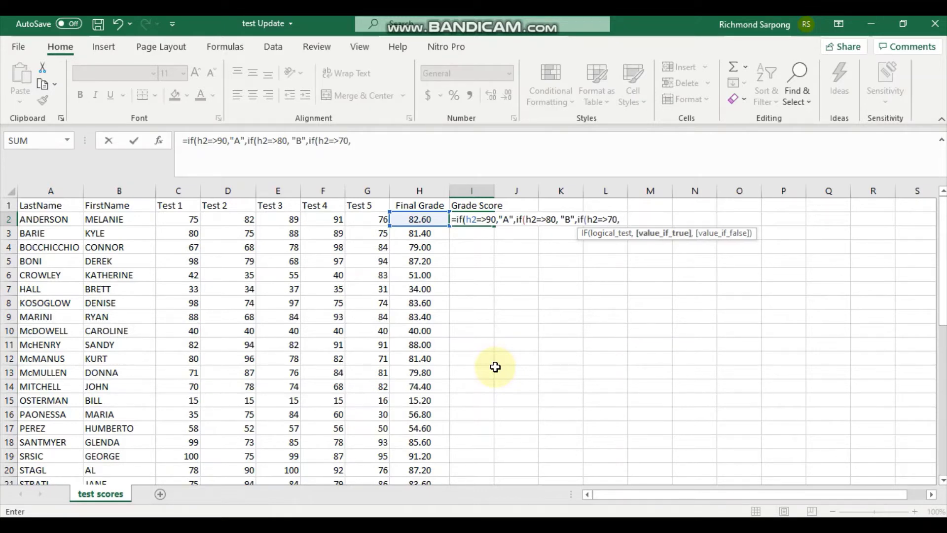
type("\"C\",")
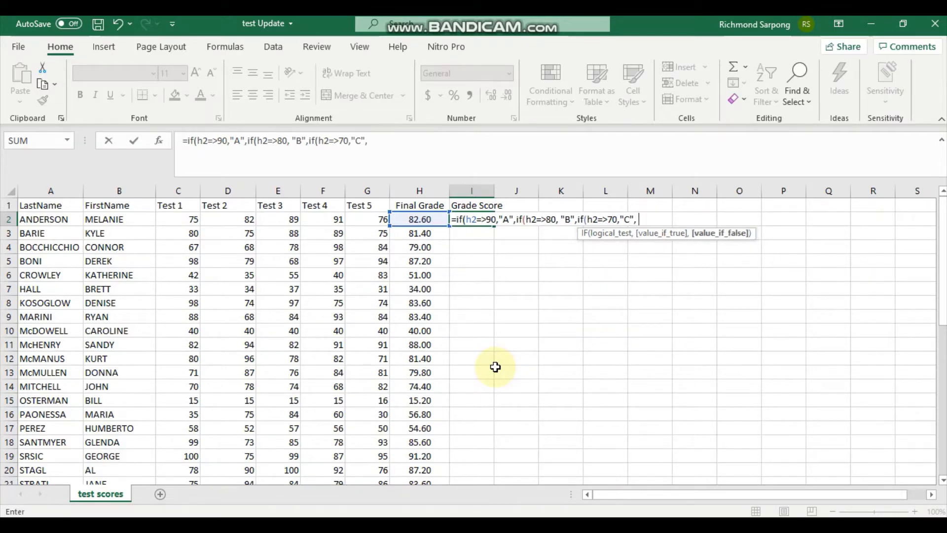
scroll(439, 433, "down", 9)
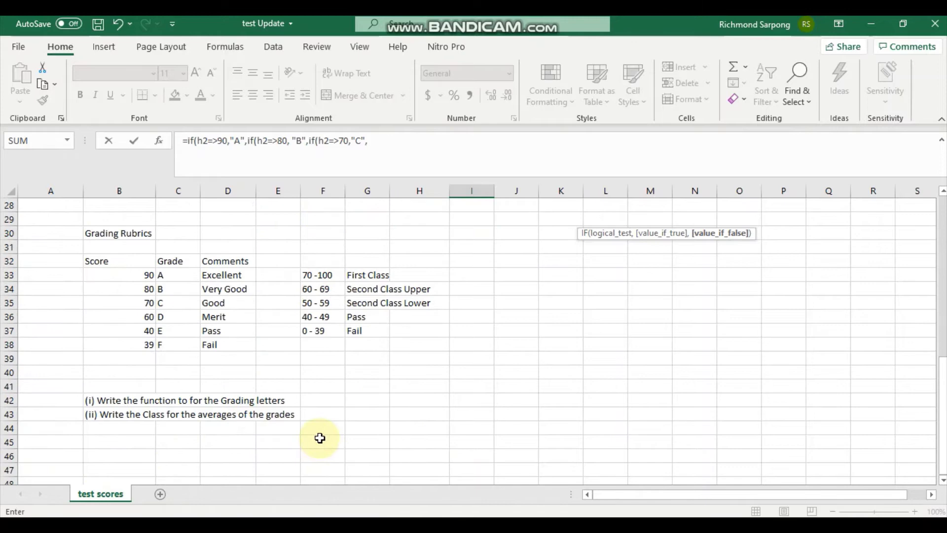
scroll(320, 438, "up", 9)
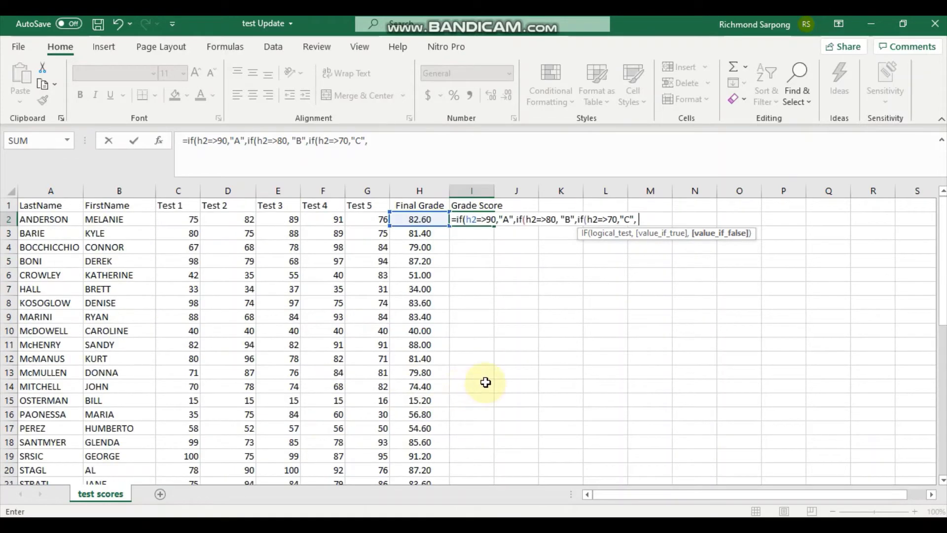
Nest an IF returning "D" when H2 is 60 or more.
type("if(")
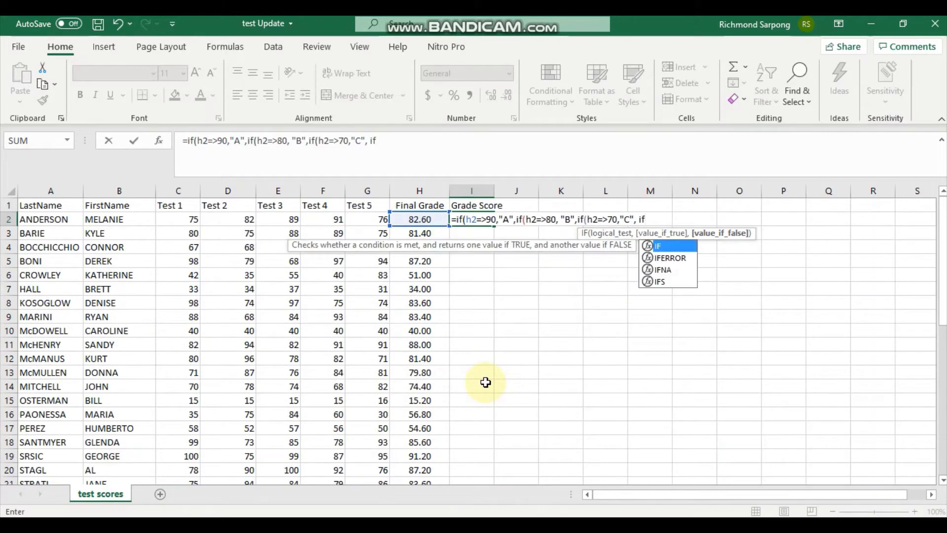
type("h2")
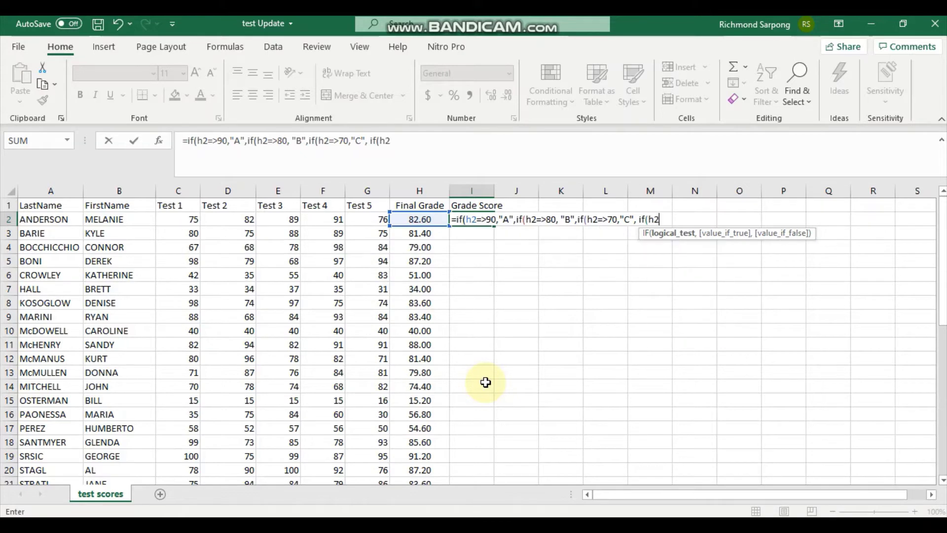
type("=>")
scroll(487, 377, "down", 5)
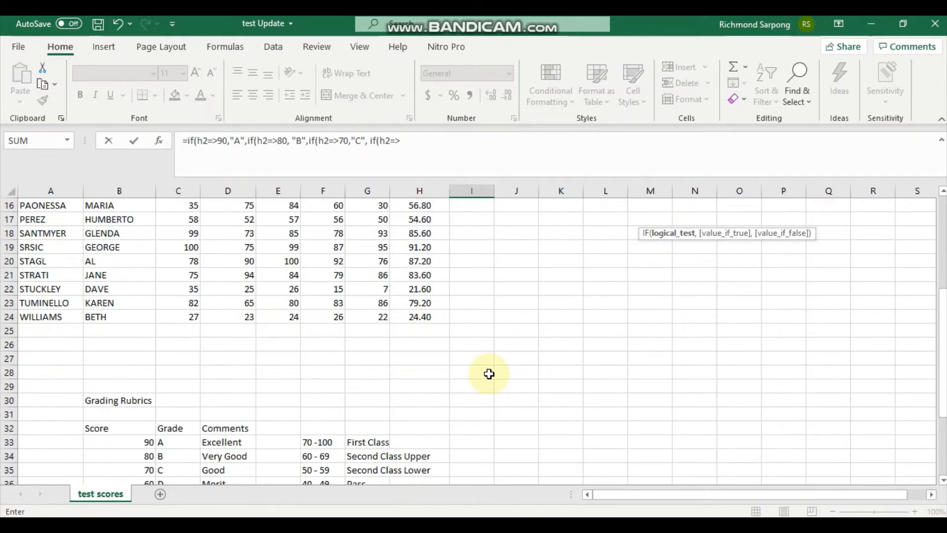
scroll(488, 373, "up", 5)
type("6")
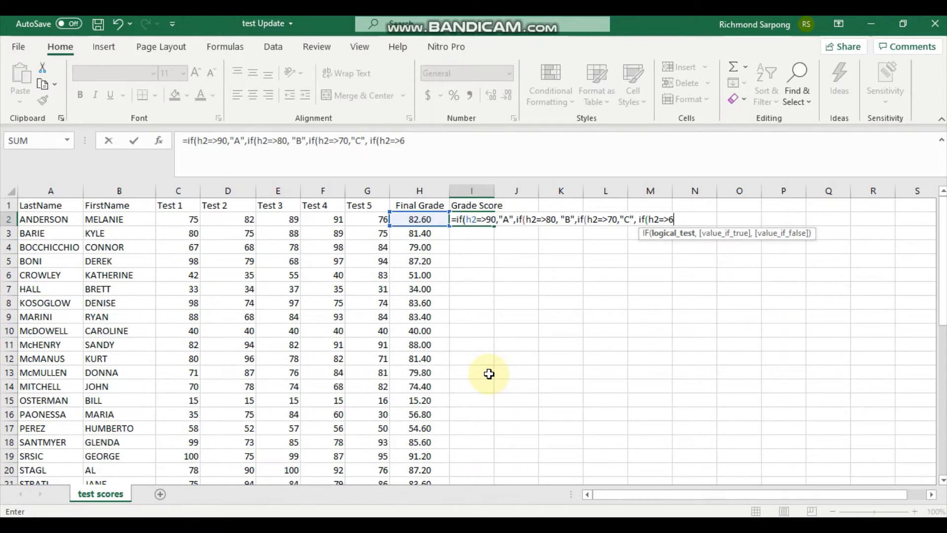
type("0, ")
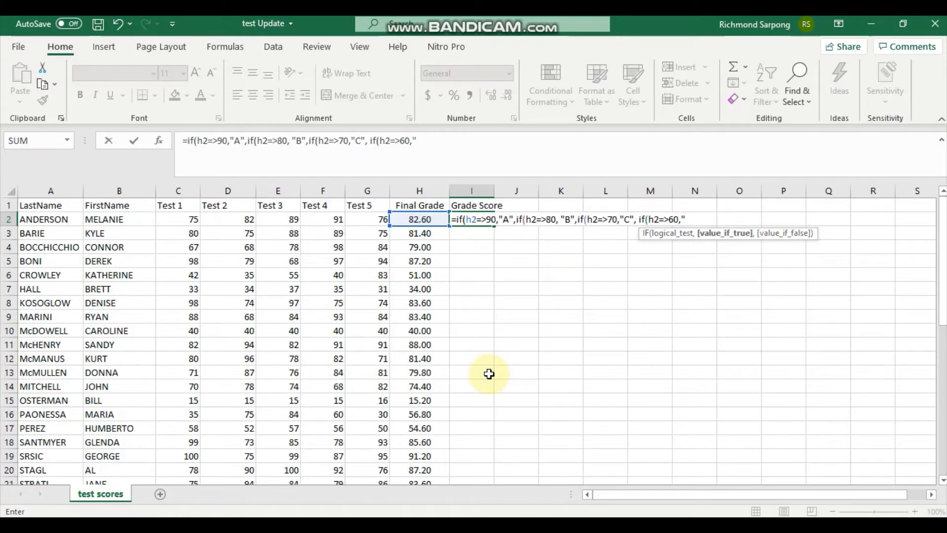
type("D\", ")
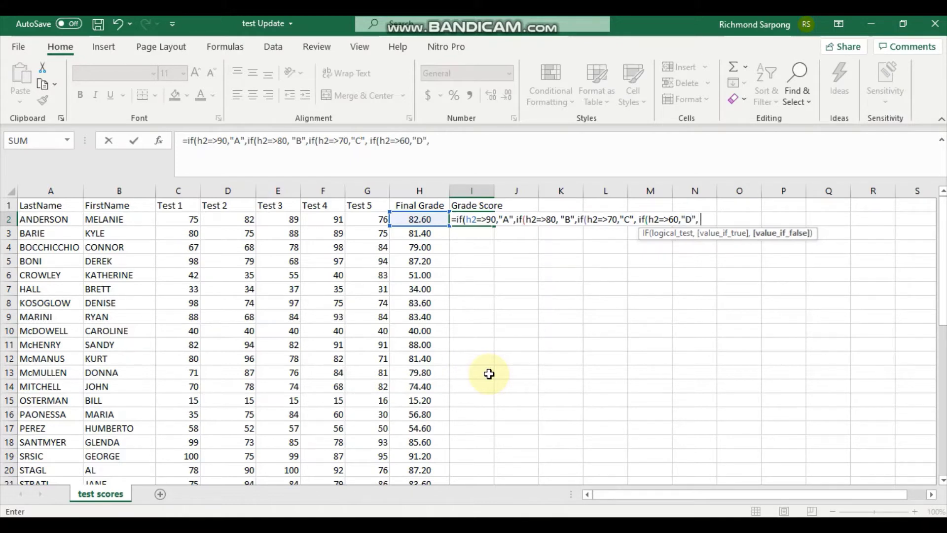
type("if")
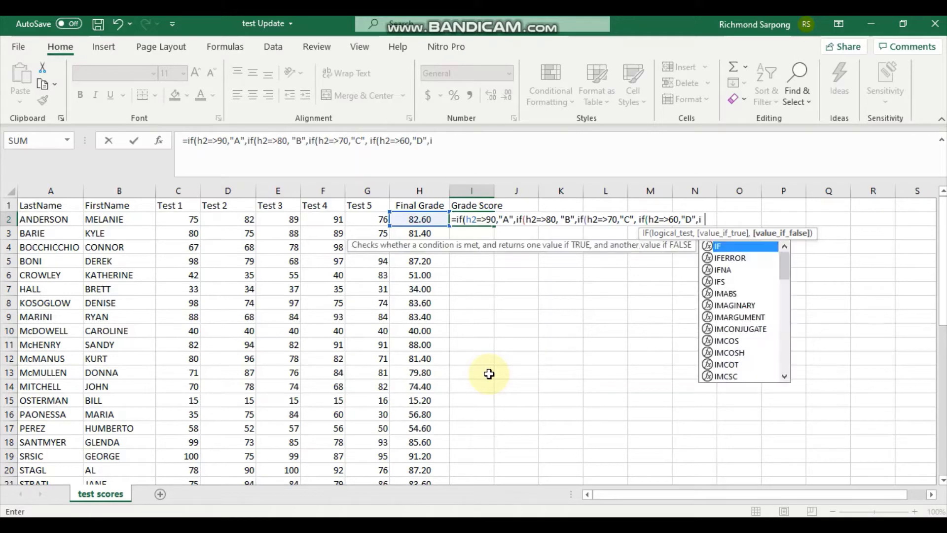
type("(")
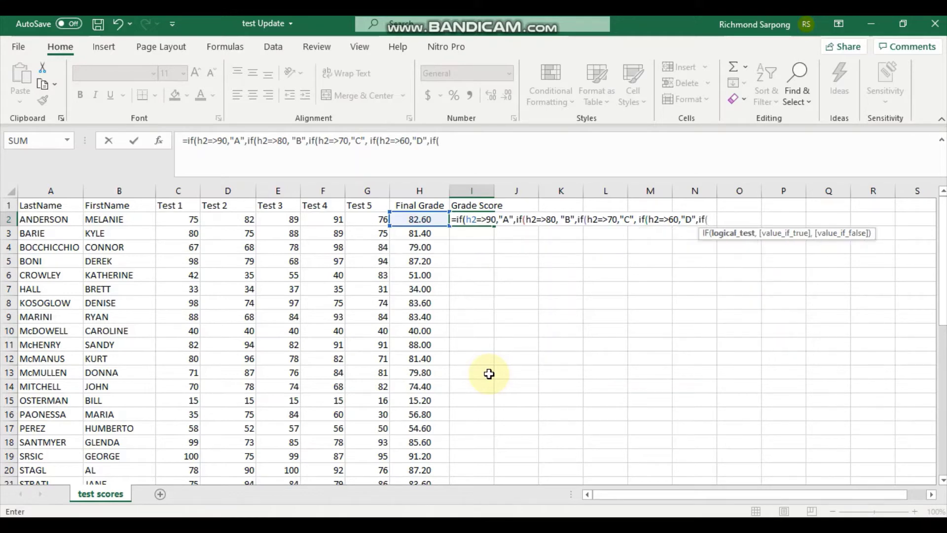
scroll(408, 401, "down", 7)
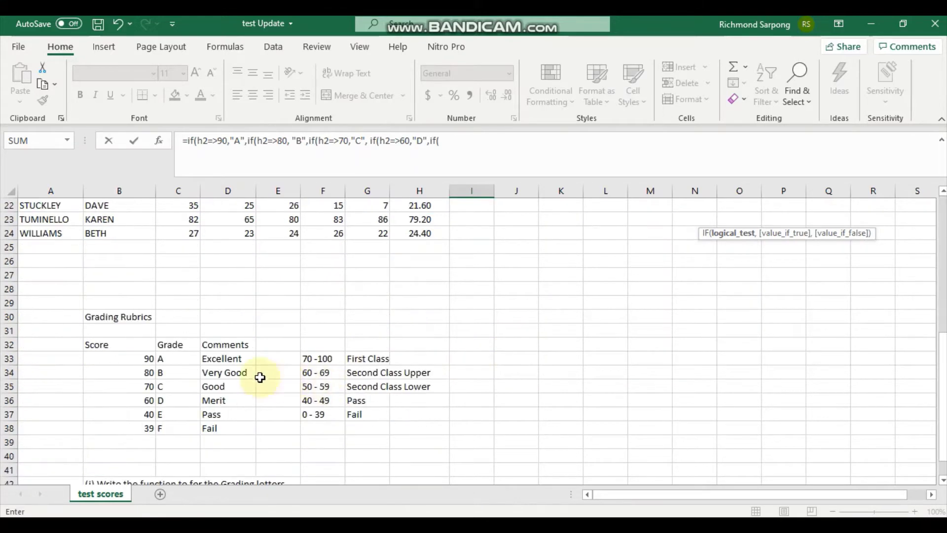
scroll(211, 408, "up", 7)
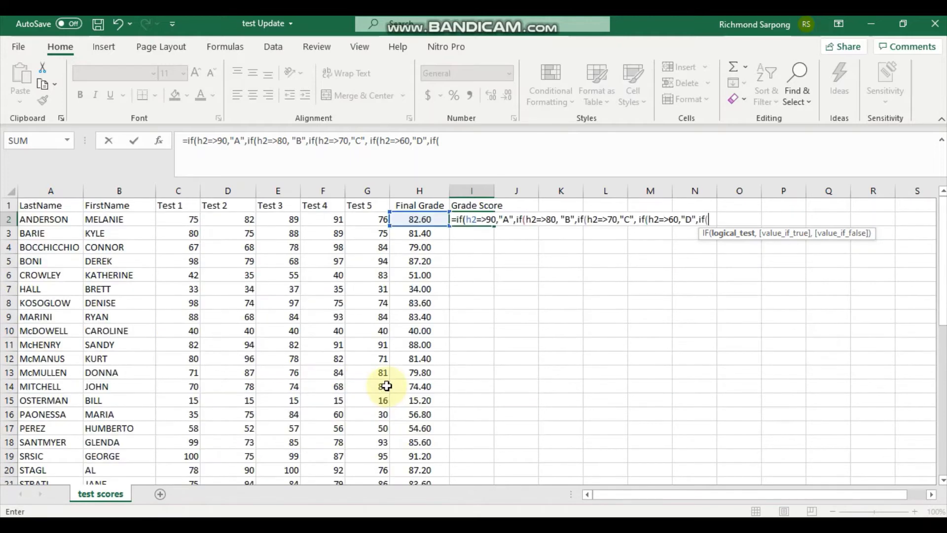
Nest an IF returning "E" when H2 is 40 or more, checking the rubric.
type("h2=>")
scroll(296, 420, "down", 9)
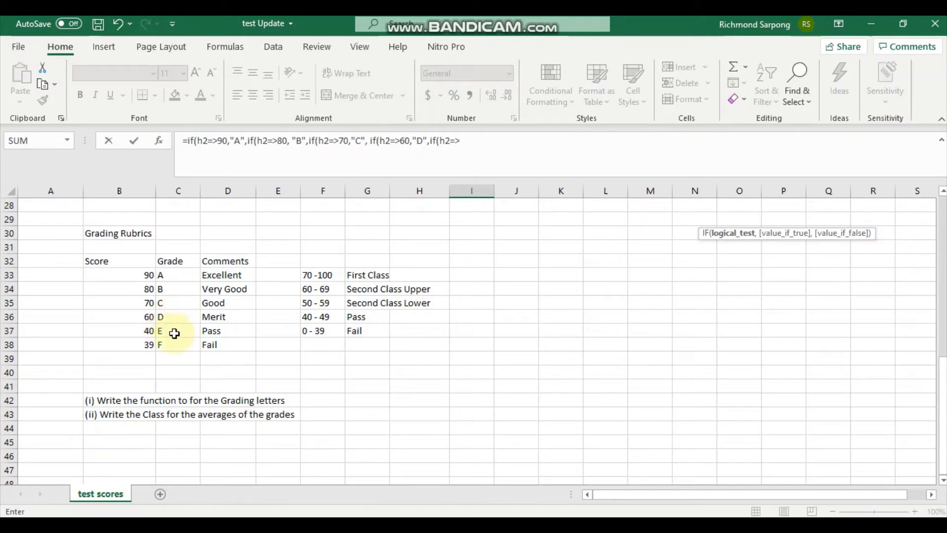
scroll(498, 397, "up", 9)
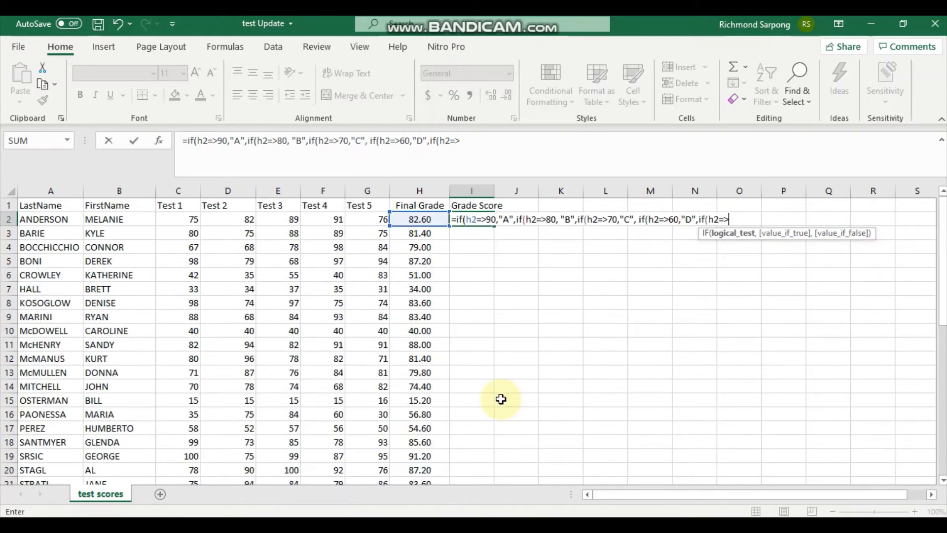
type("40,")
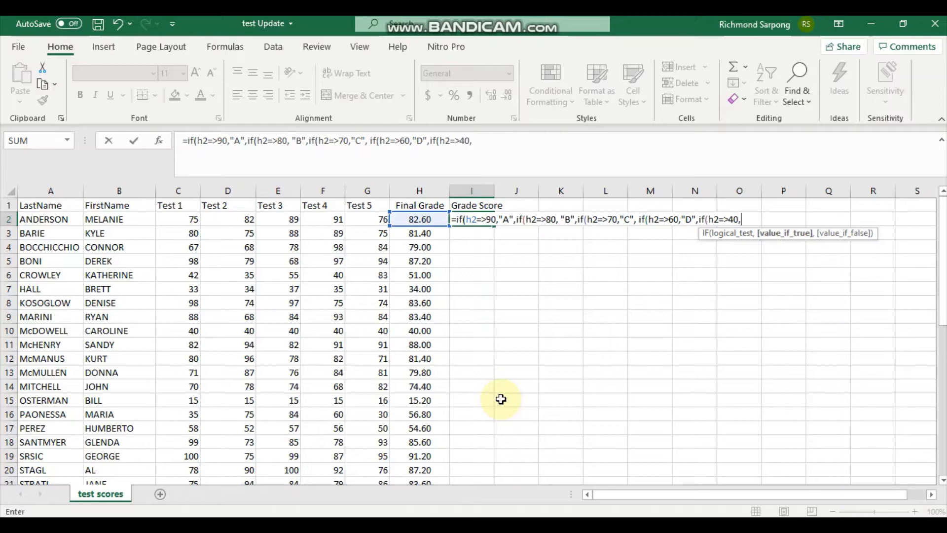
scroll(500, 398, "down", 7)
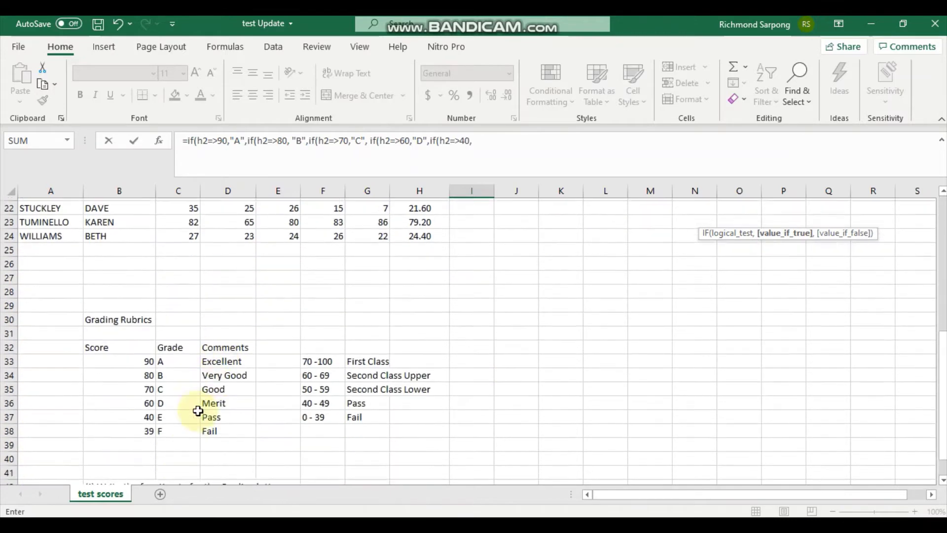
scroll(517, 461, "up", 7)
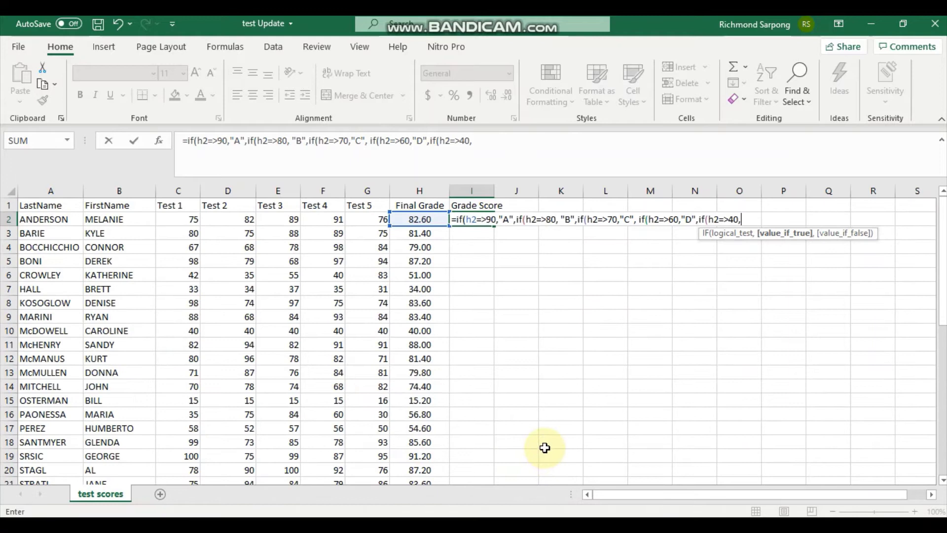
type("\"E")
type(",")
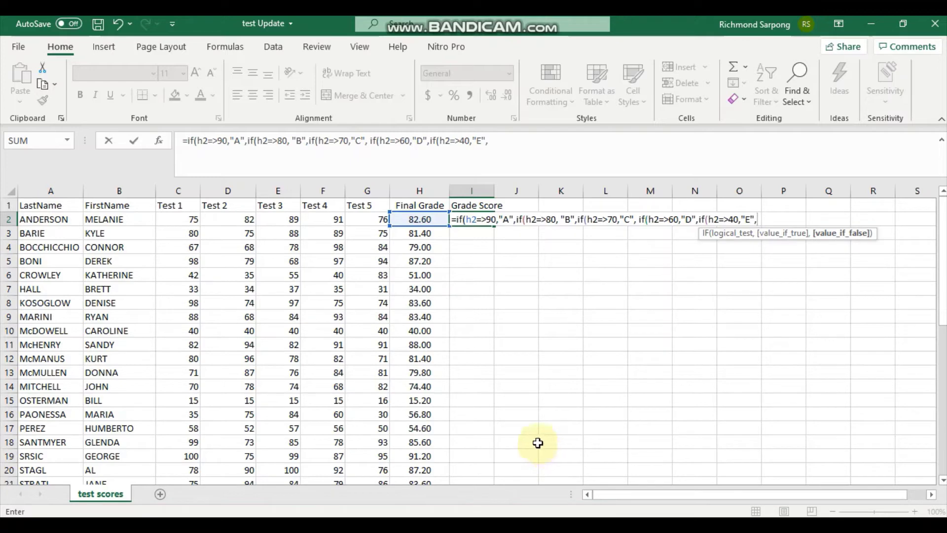
scroll(536, 445, "down", 6)
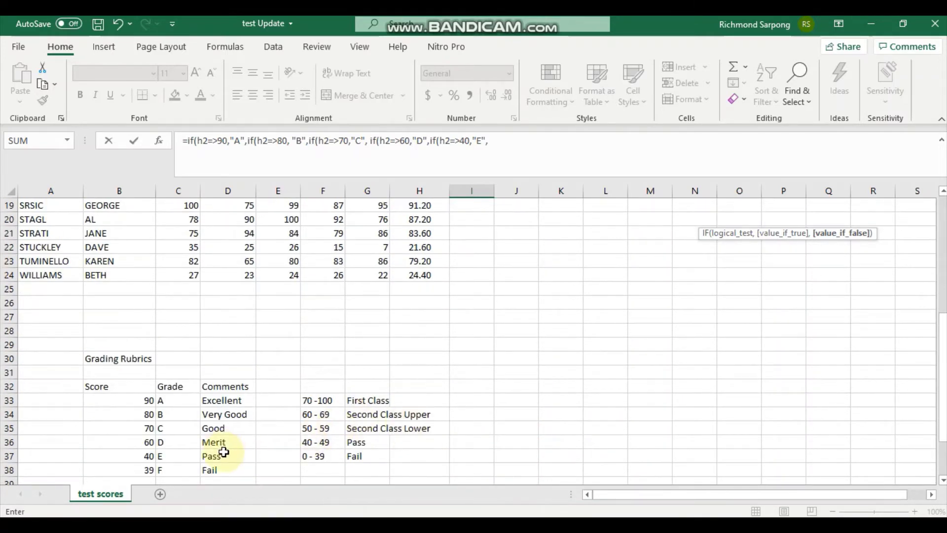
scroll(222, 449, "up", 6)
scroll(224, 452, "down", 8)
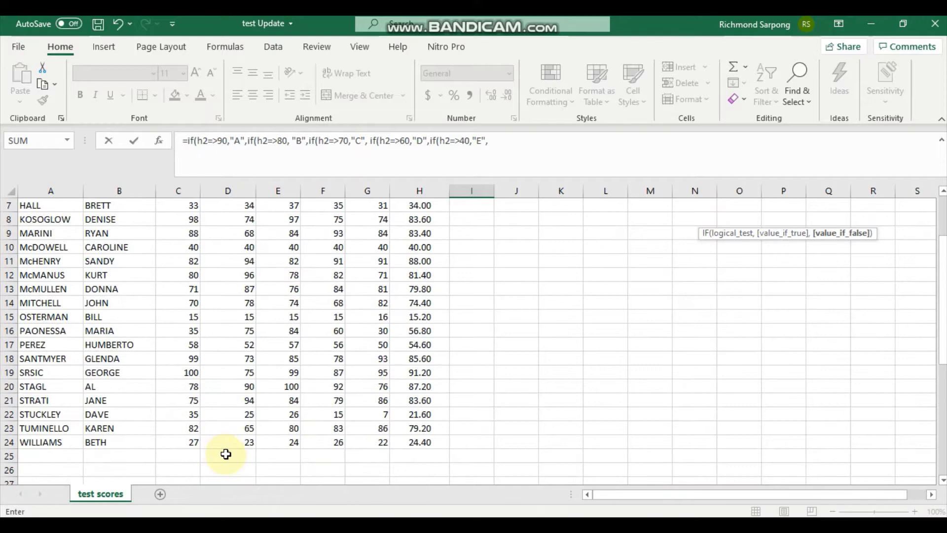
scroll(286, 440, "up", 8)
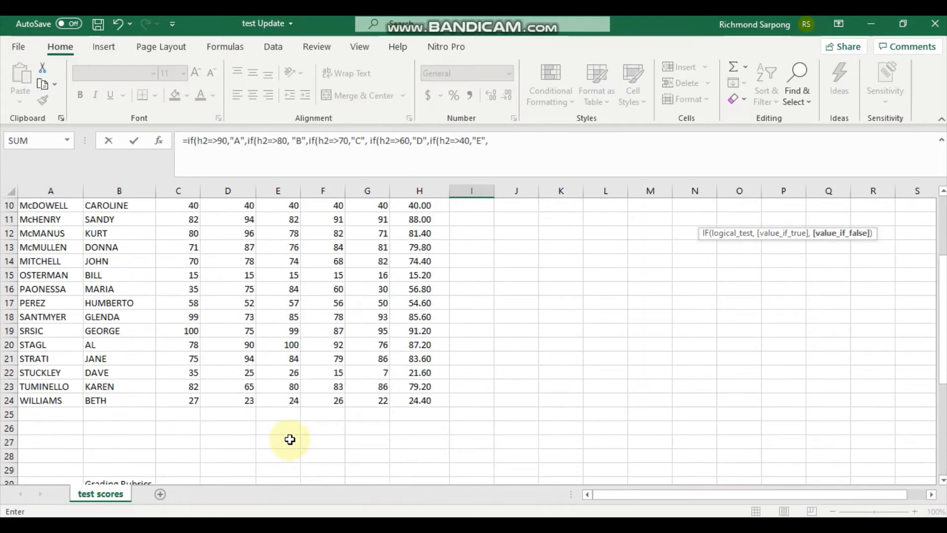
scroll(291, 439, "down", 7)
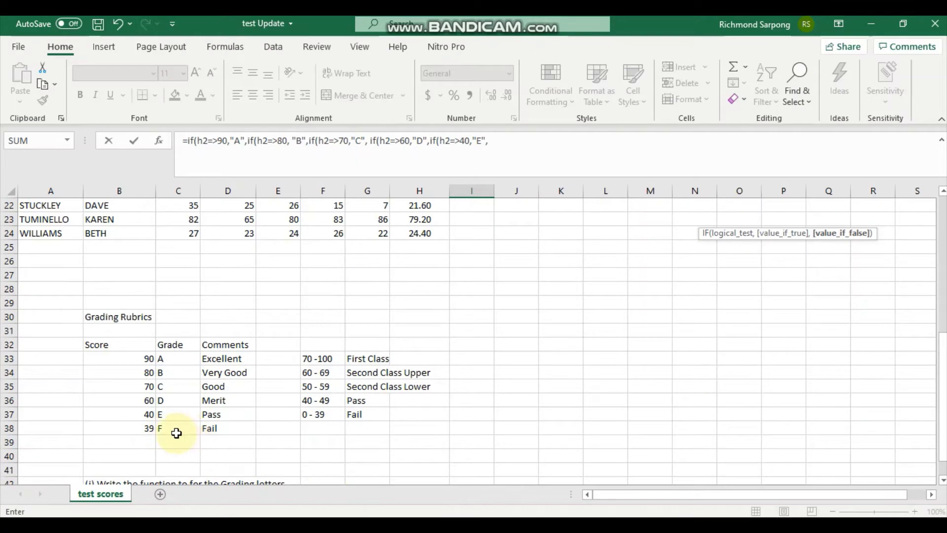
scroll(454, 460, "up", 7)
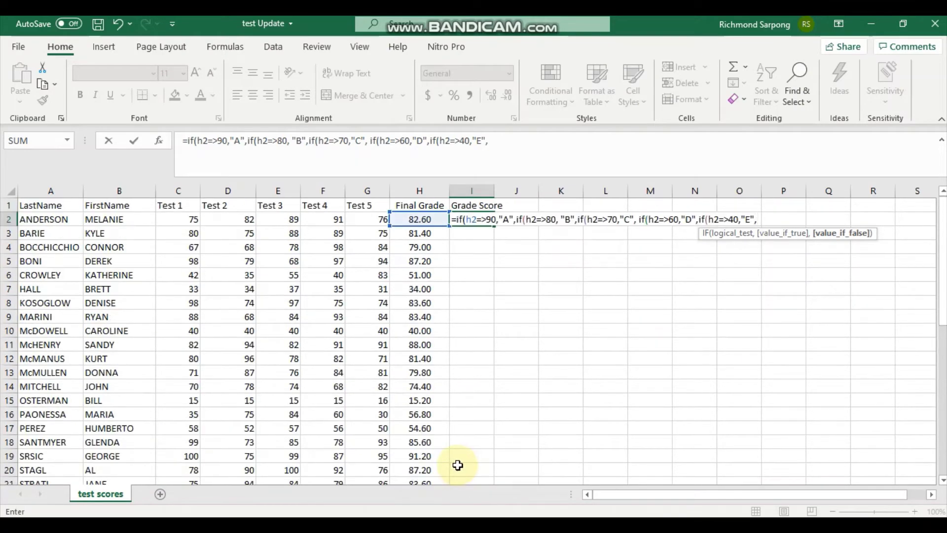
scroll(458, 465, "down", 6)
scroll(457, 465, "up", 6)
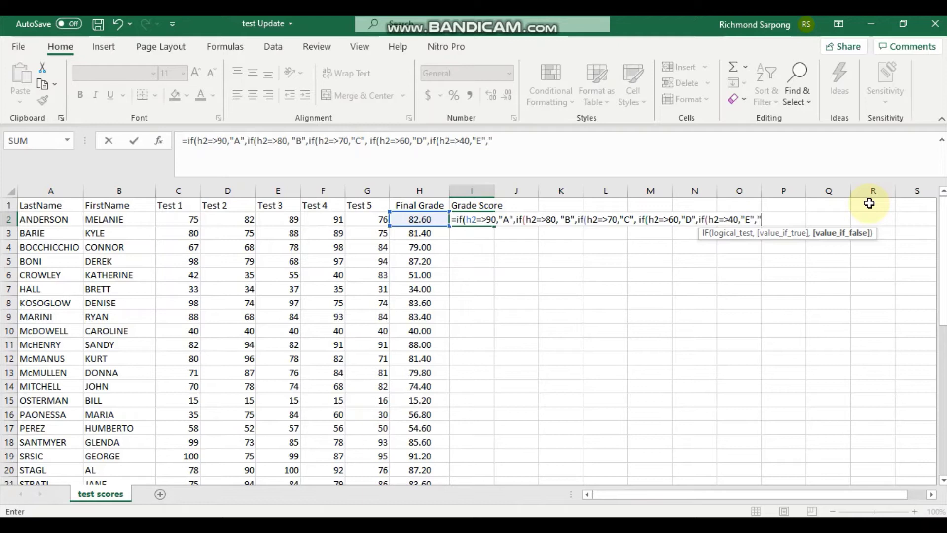
End the formula with "F" as the fallback grade and close the IF parentheses.
type("F\"")
type(")")
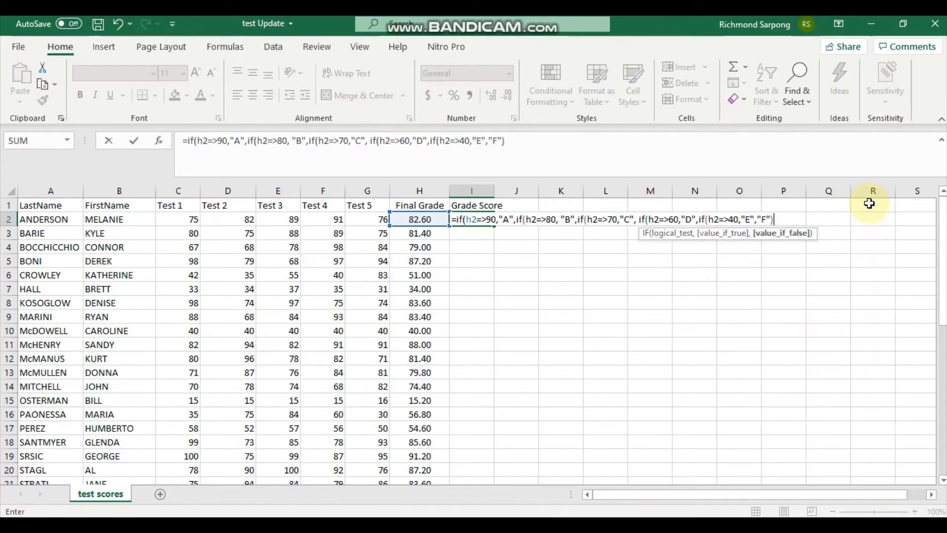
type(")")
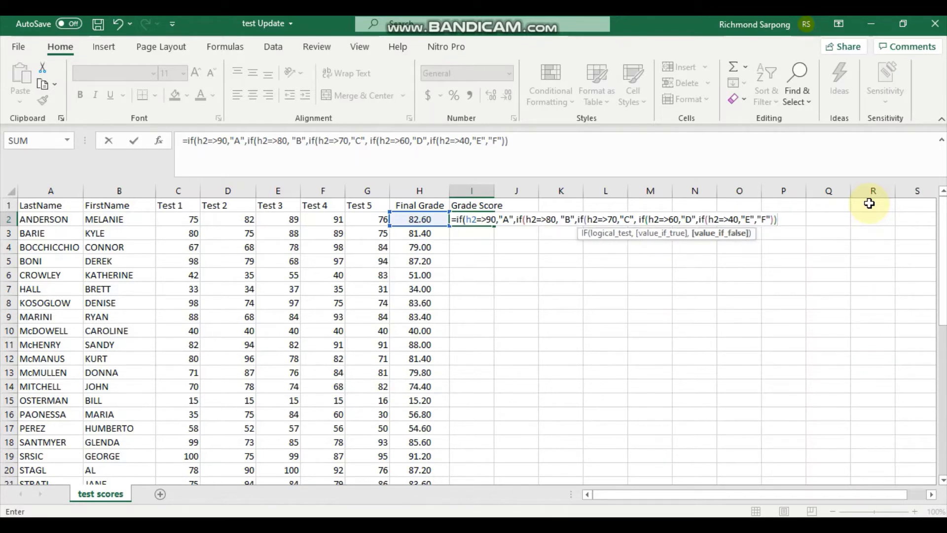
type(")")
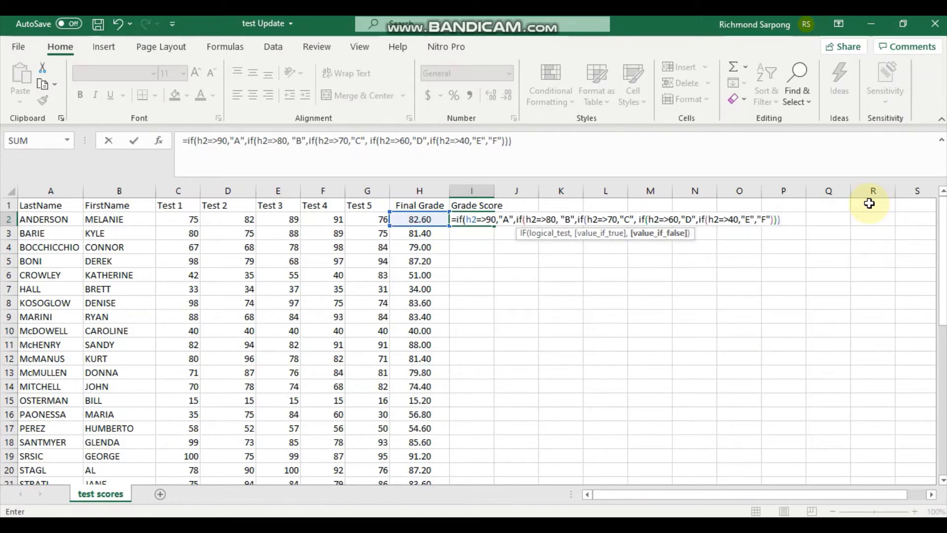
type(")")
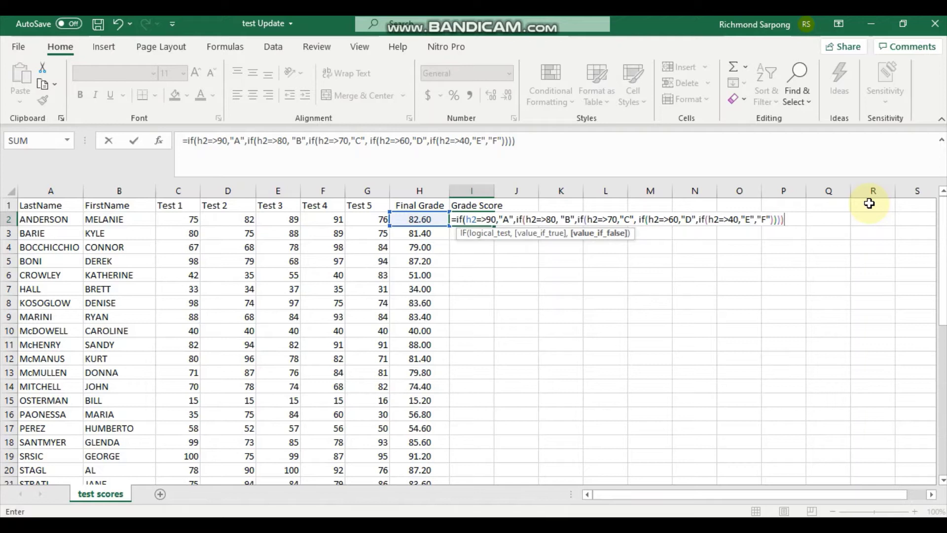
type(")")
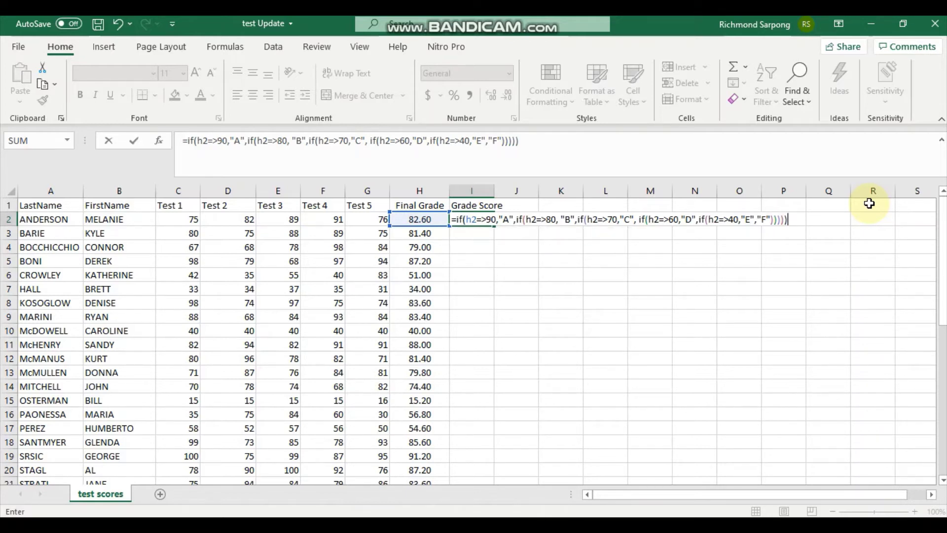
Commit the formula, accepting Excel's fix to >= comparisons, so I2 shows B.
key("Return")
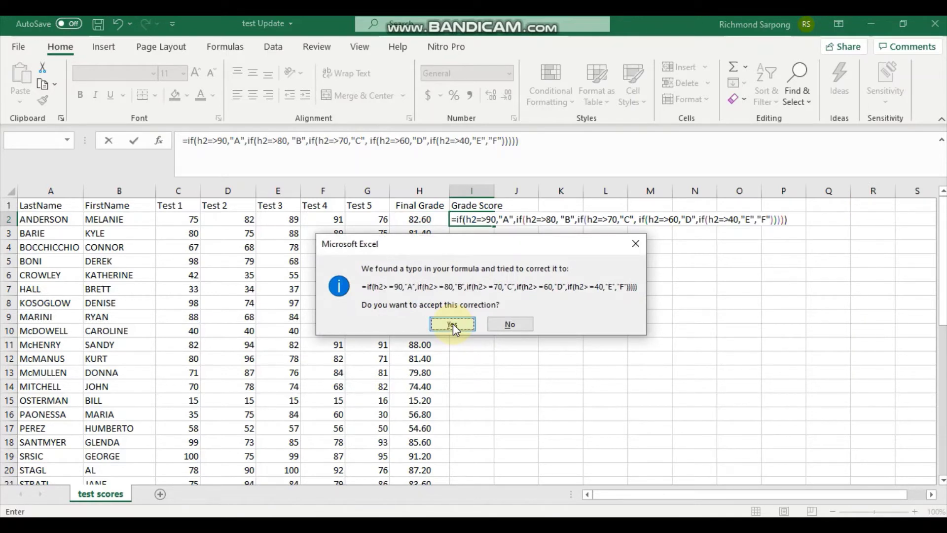
left_click(453, 323)
left_click(466, 217)
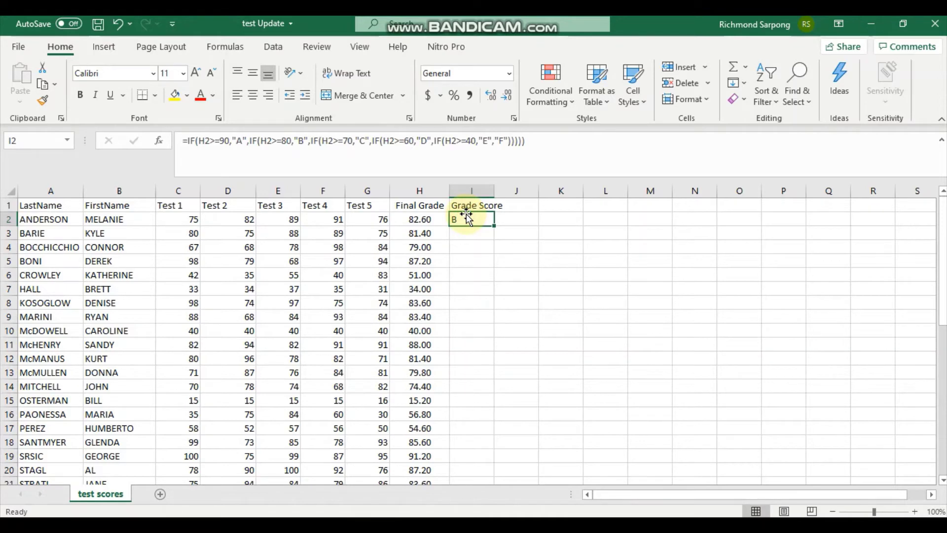
scroll(466, 222, "down", 9)
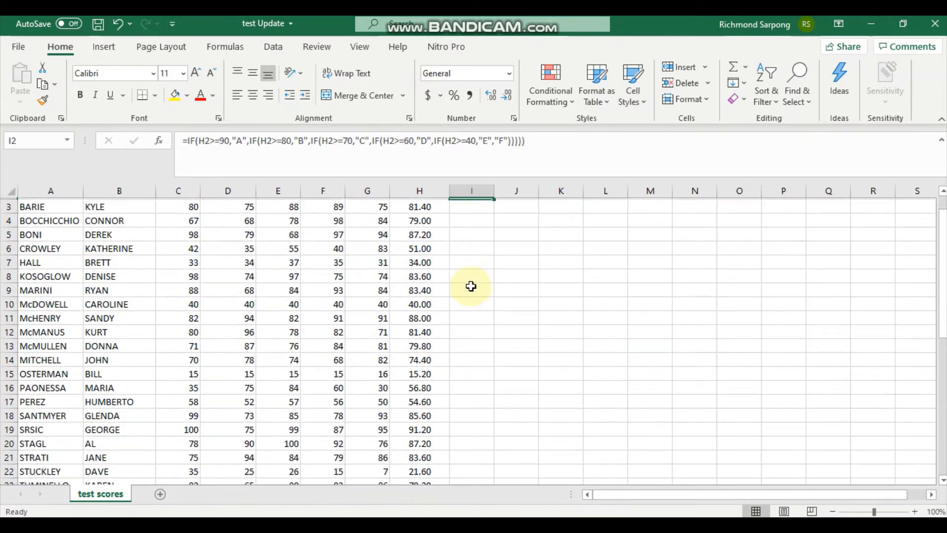
scroll(186, 289, "up", 9)
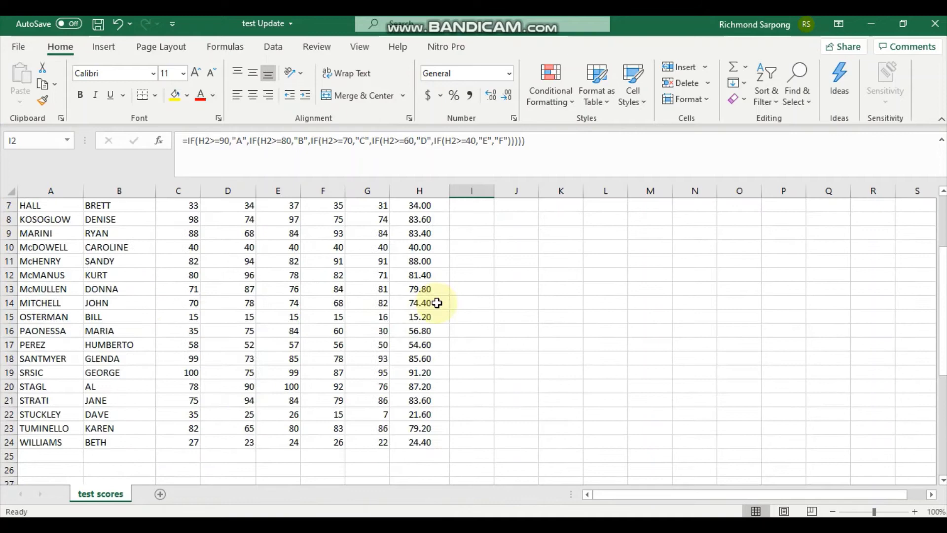
Fill the grade formula down to I24 and centre the letter grades.
left_click_drag(497, 225, 499, 455)
scroll(567, 348, "down", 2)
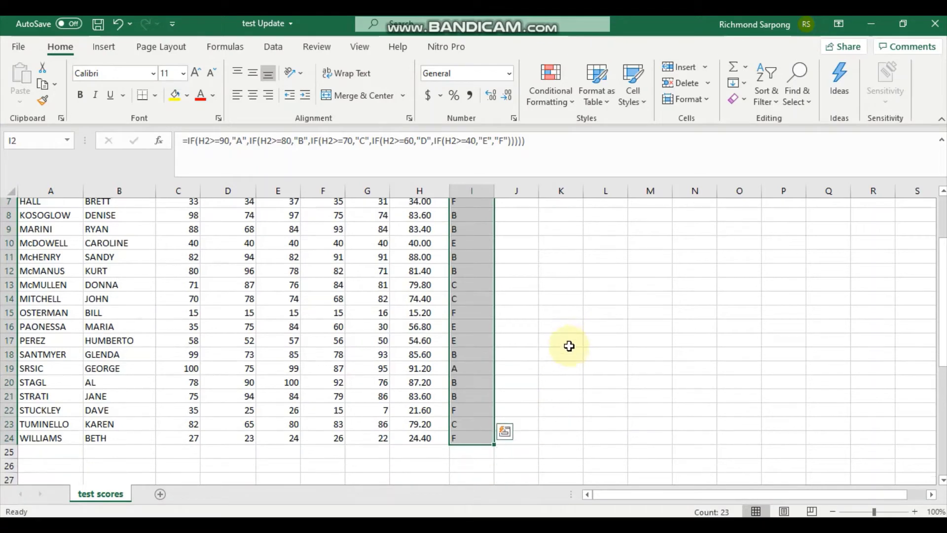
scroll(459, 368, "up", 3)
scroll(466, 364, "up", 1)
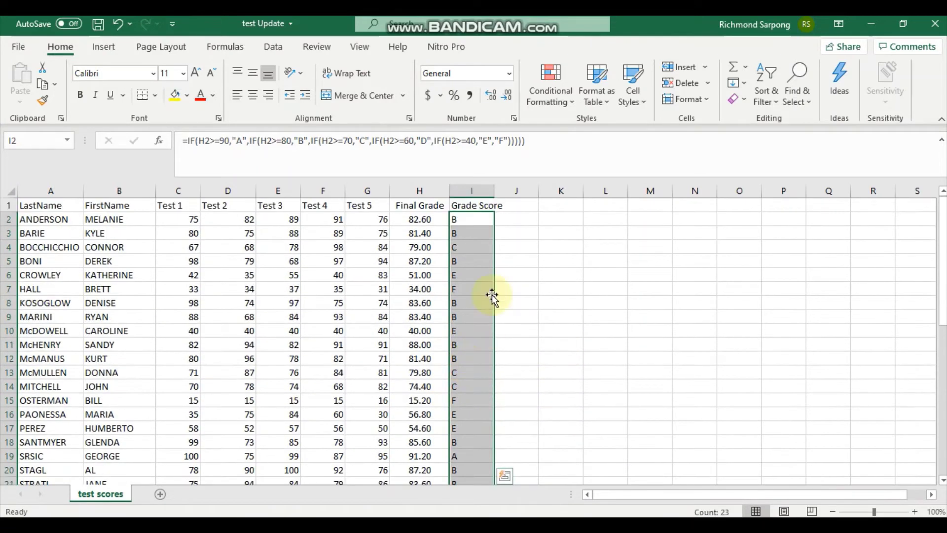
left_click(253, 96)
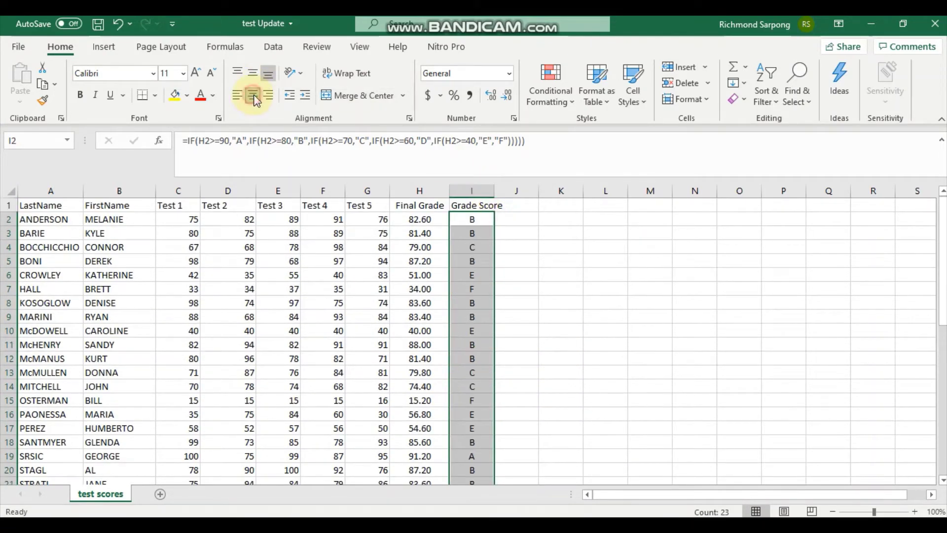
left_click(567, 274)
Check the filled grades against the rubric, inspecting the formula in I19.
scroll(499, 340, "down", 3)
scroll(493, 385, "up", 3)
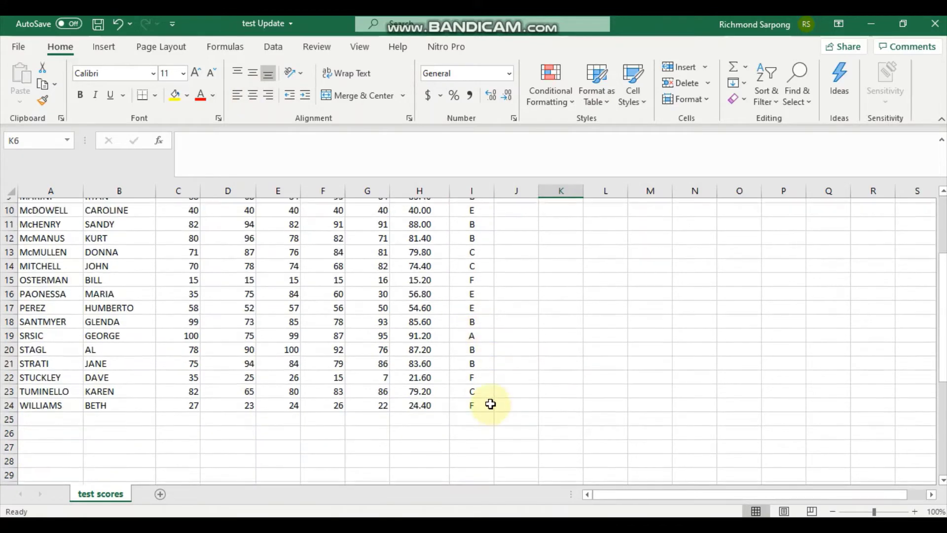
scroll(483, 330, "down", 5)
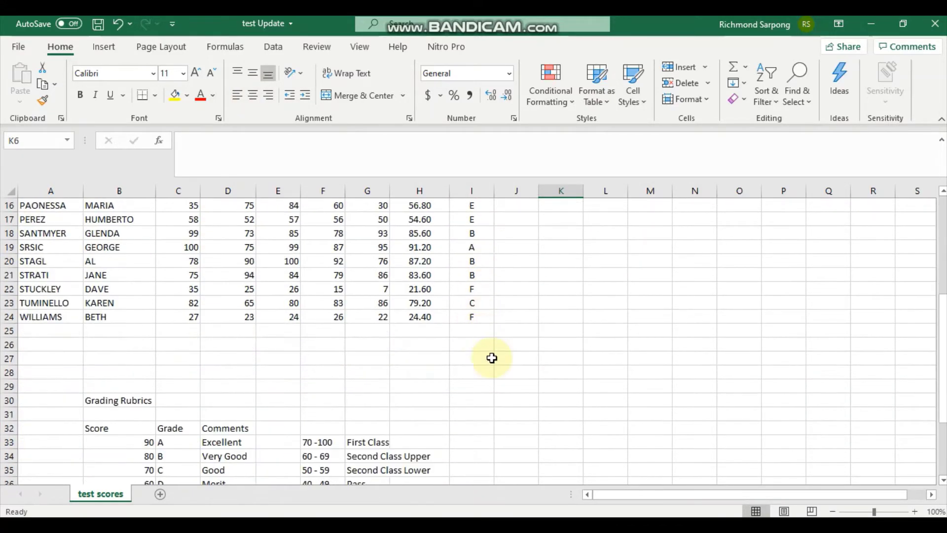
scroll(490, 346, "up", 5)
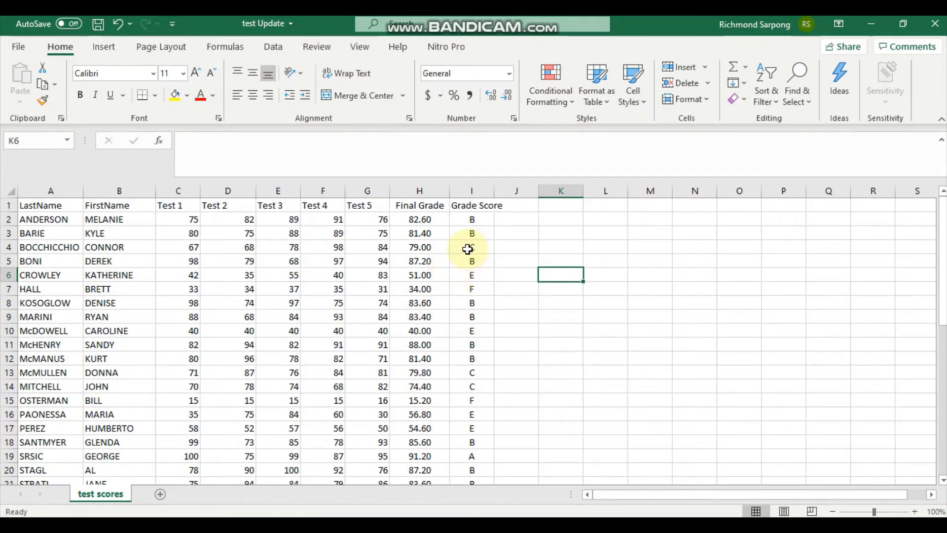
scroll(478, 375, "down", 1)
scroll(478, 382, "down", 2)
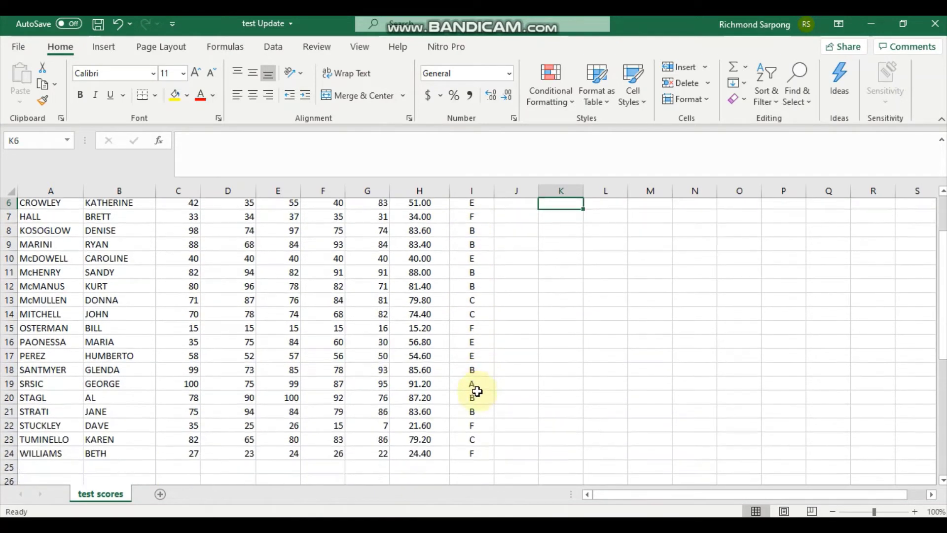
left_click(483, 374)
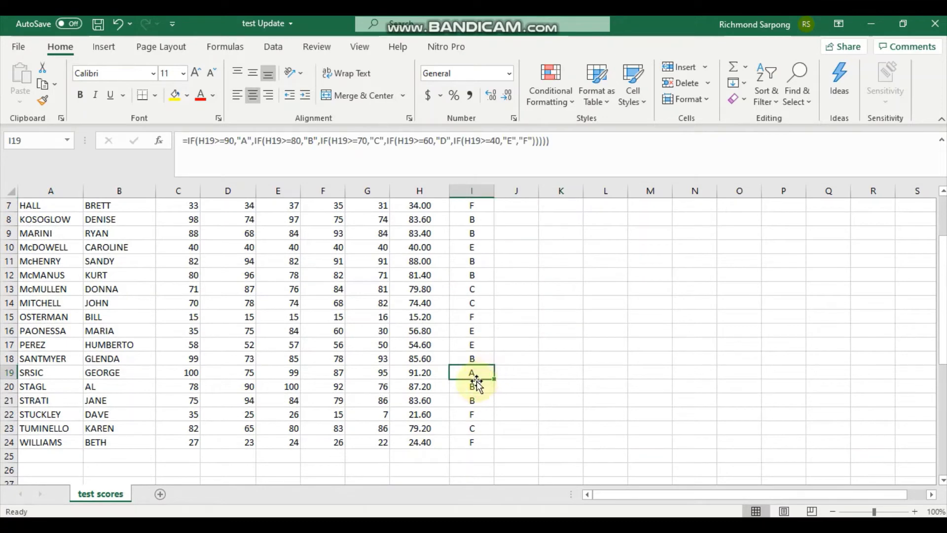
scroll(439, 395, "down", 5)
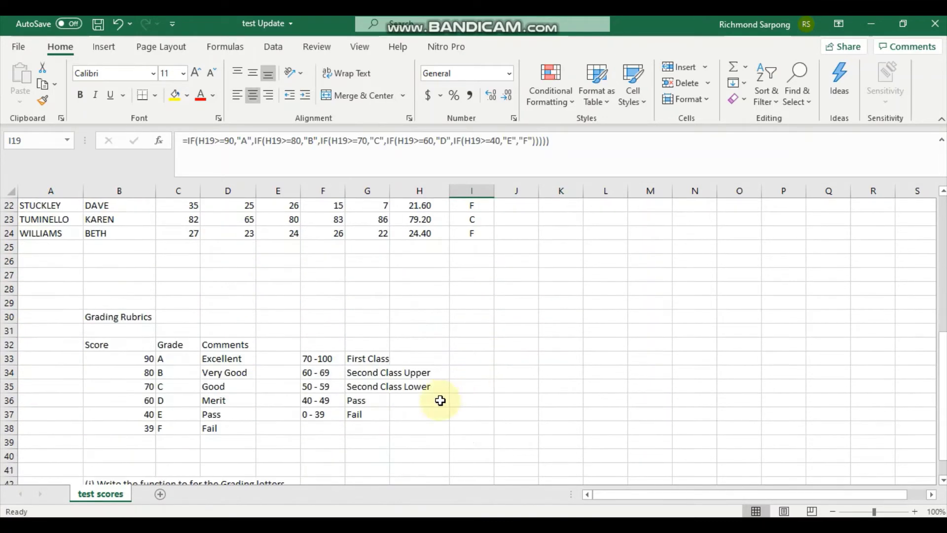
scroll(432, 398, "up", 1)
scroll(430, 397, "up", 6)
scroll(429, 397, "down", 6)
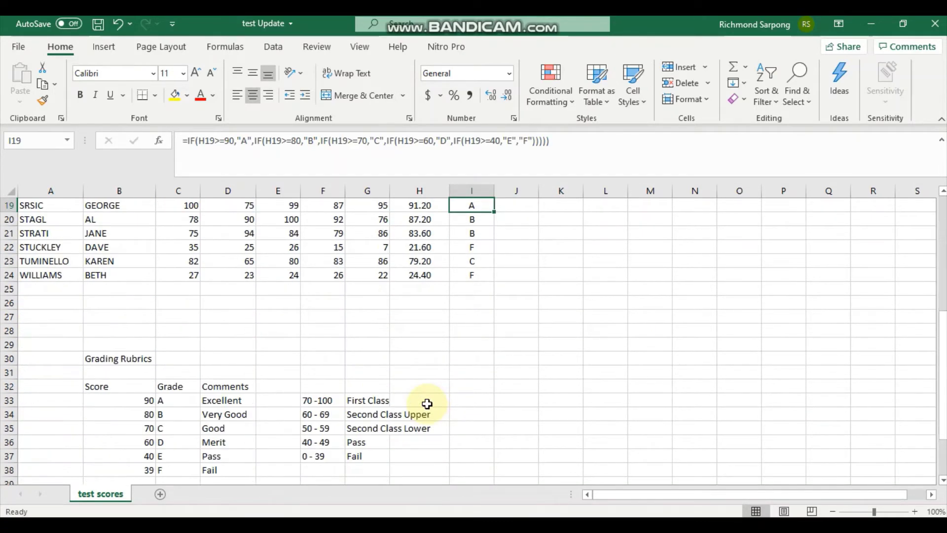
scroll(427, 404, "up", 1)
scroll(428, 400, "down", 3)
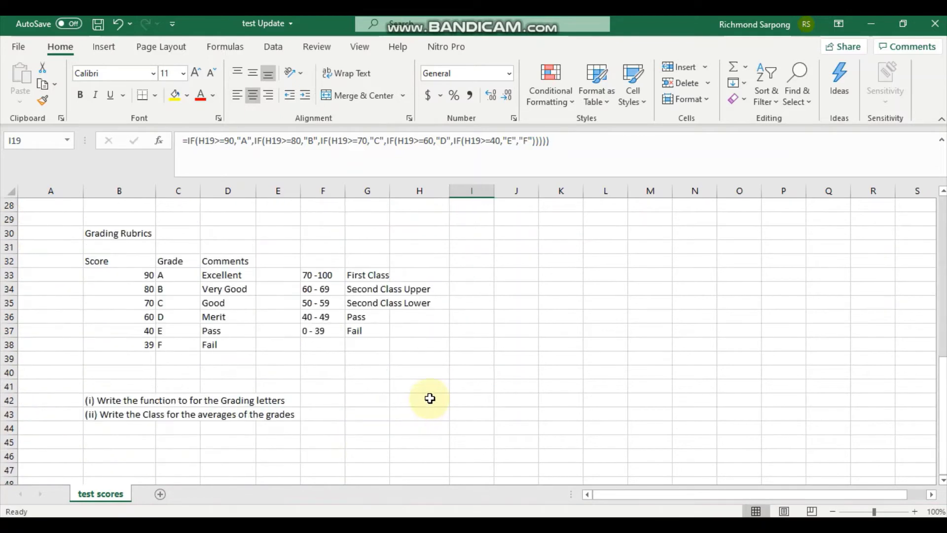
scroll(430, 399, "up", 2)
scroll(430, 397, "up", 1)
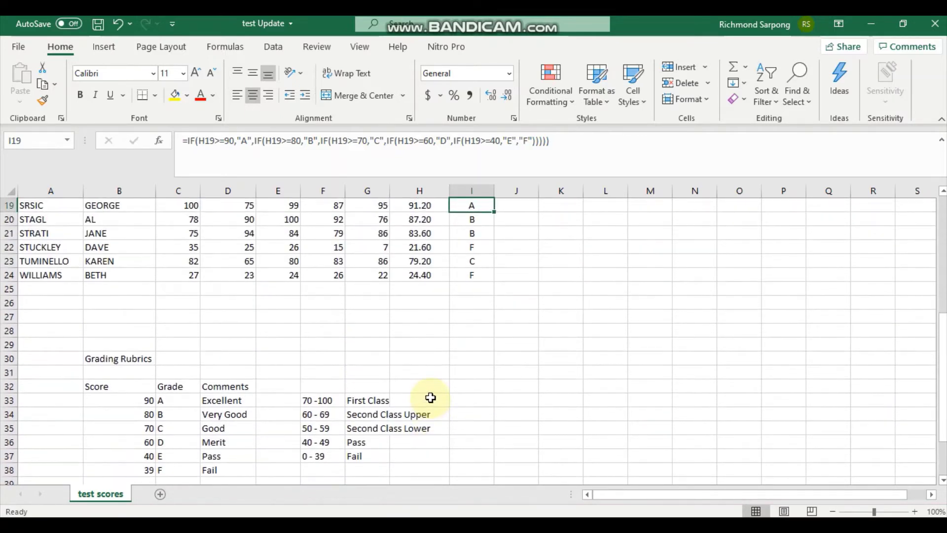
scroll(430, 396, "up", 6)
scroll(363, 350, "down", 5)
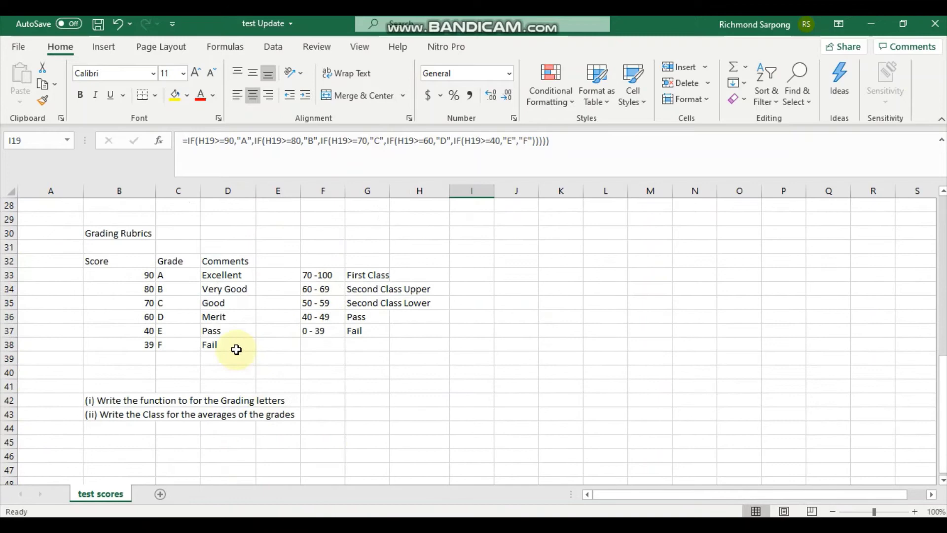
scroll(228, 296, "up", 4)
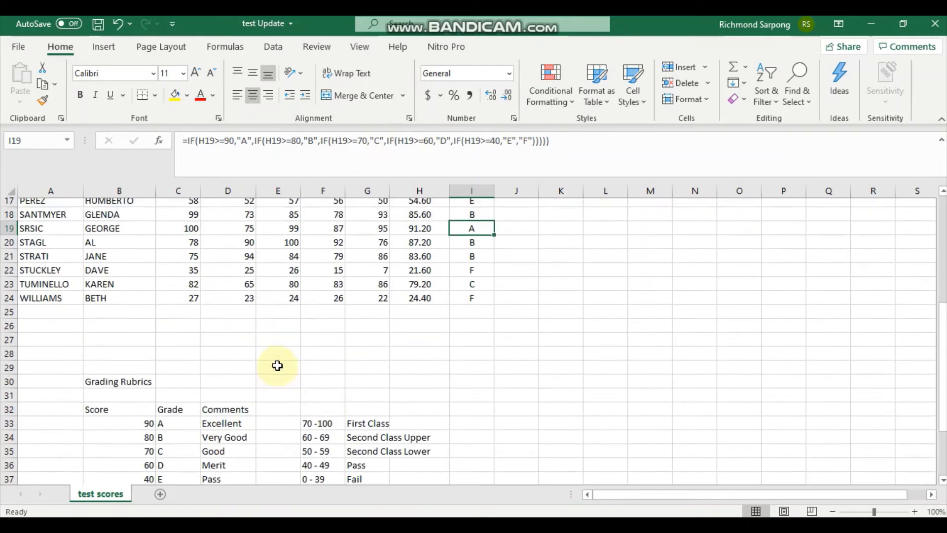
scroll(277, 367, "up", 1)
scroll(295, 373, "down", 4)
scroll(311, 374, "up", 9)
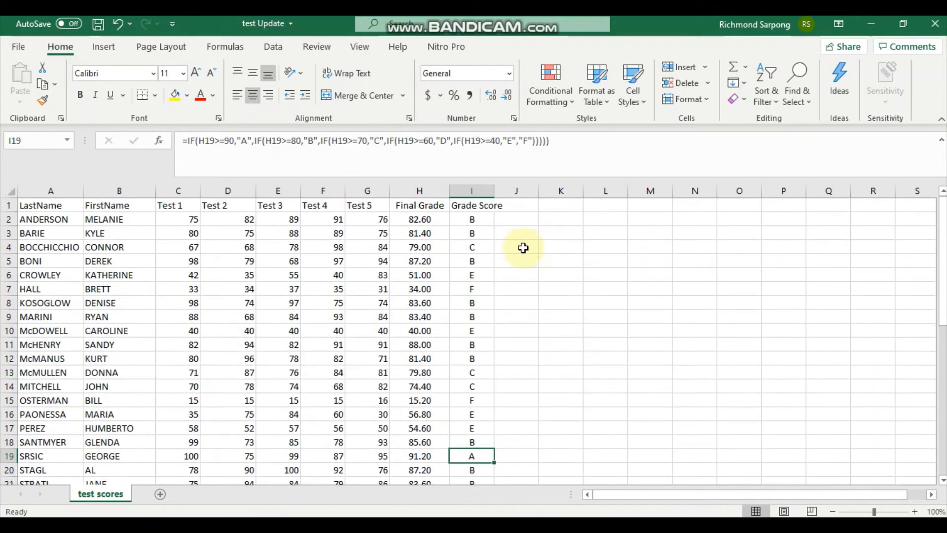
Autofit column I to its Grade Score heading and put 'Grading Comments' in J1, leaving J2 empty.
left_click(526, 205)
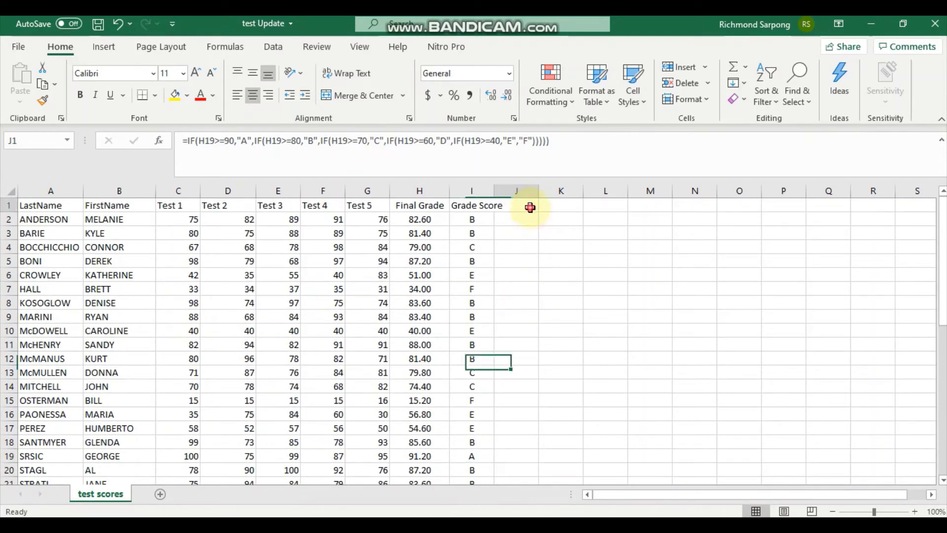
double_click(493, 192)
left_click(522, 219)
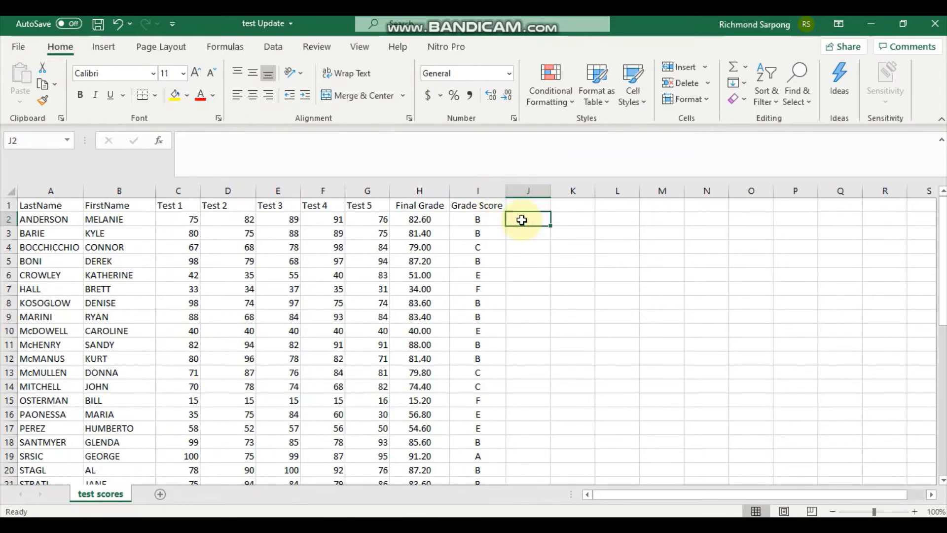
type("Gradi")
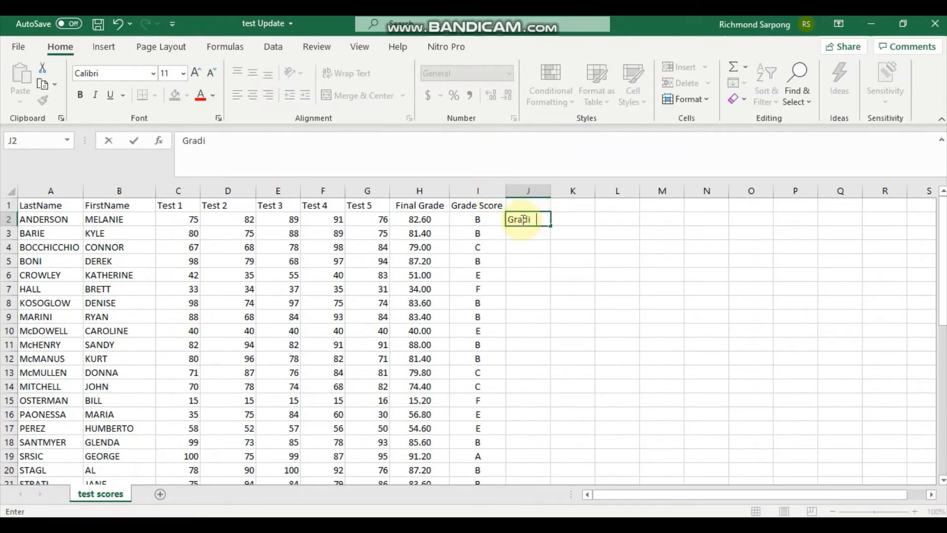
type("ng Comments")
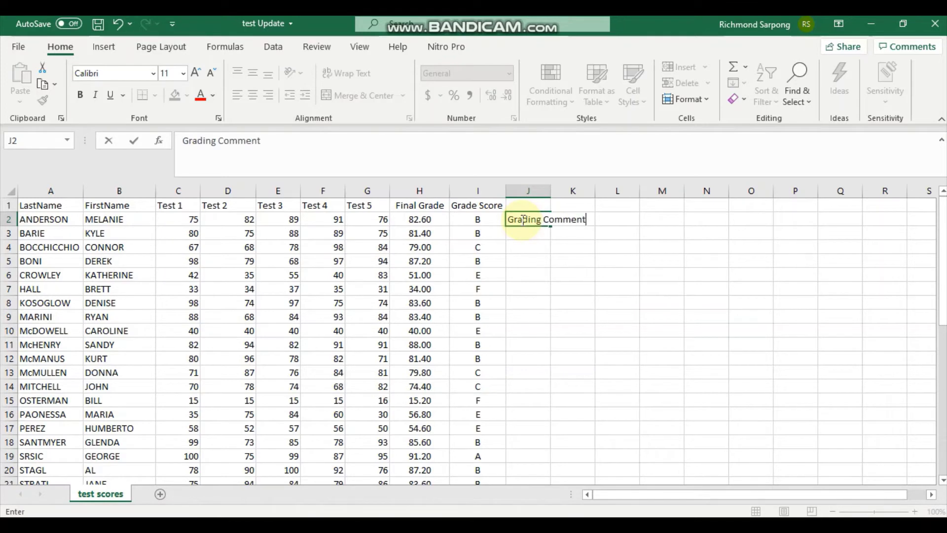
left_click(524, 219)
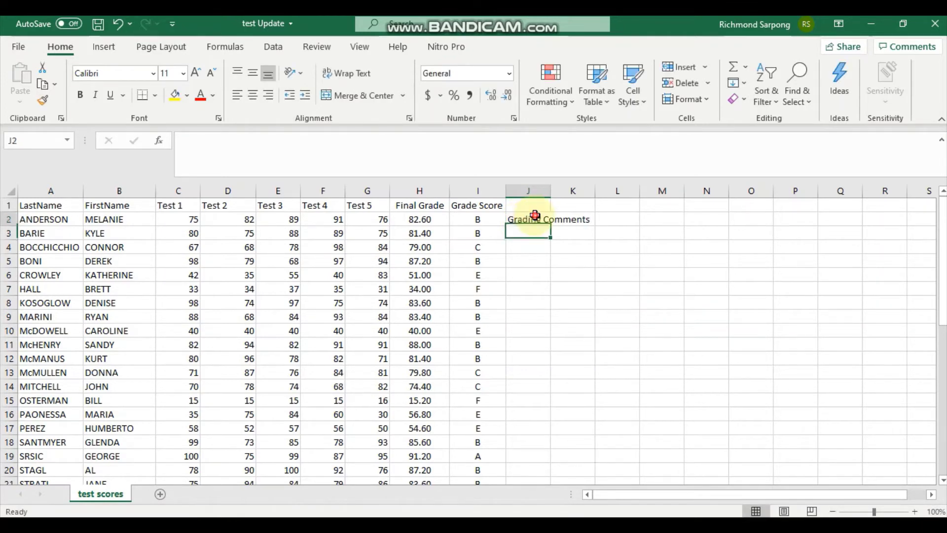
left_click_drag(550, 224, 542, 205)
left_click(531, 220)
key("Delete")
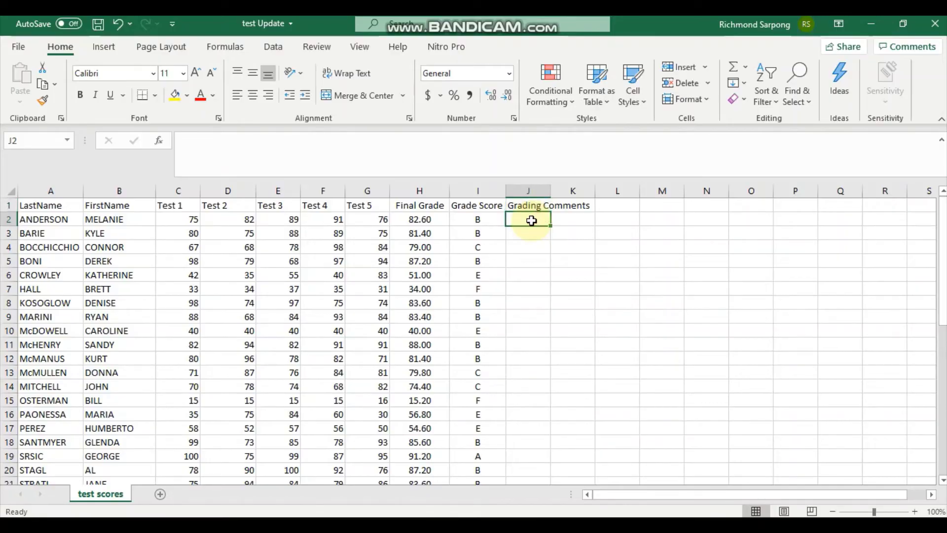
Begin an IF formula in J2 that tests cell I2, correcting typos along the way.
type("=")
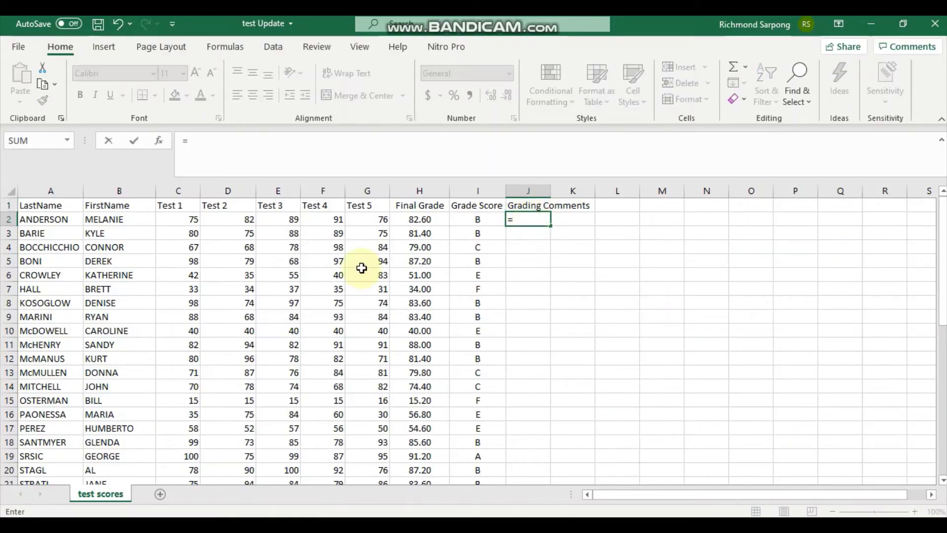
scroll(247, 313, "down", 9)
scroll(218, 294, "up", 9)
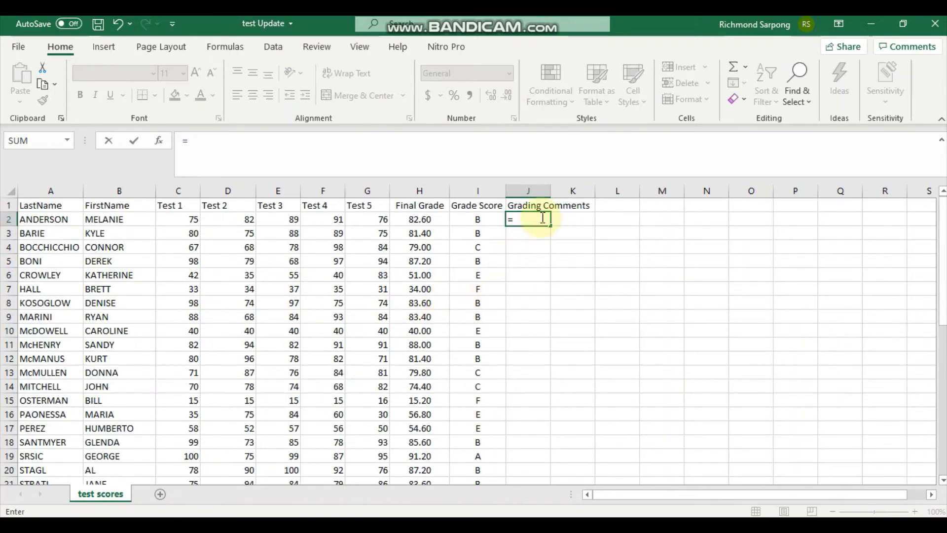
type("if(")
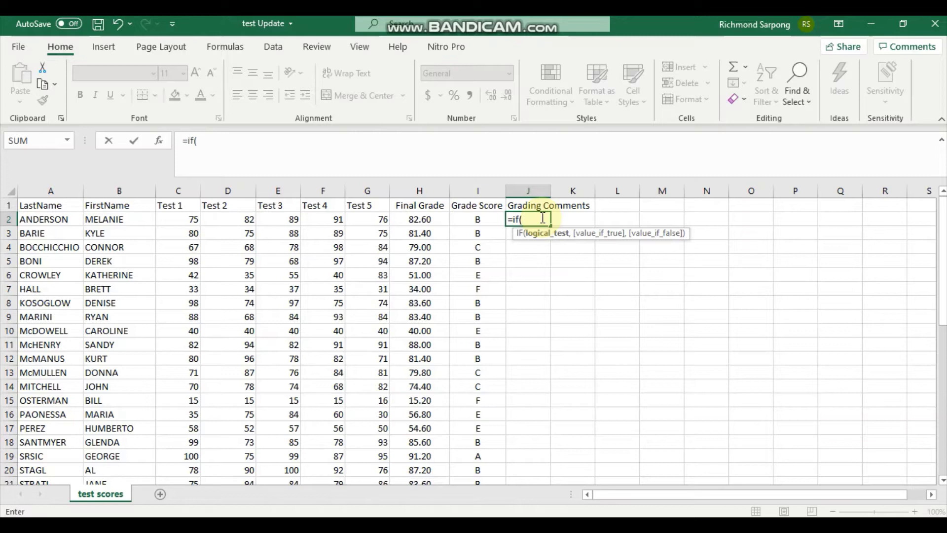
type("1")
key("BackSpace")
type("h")
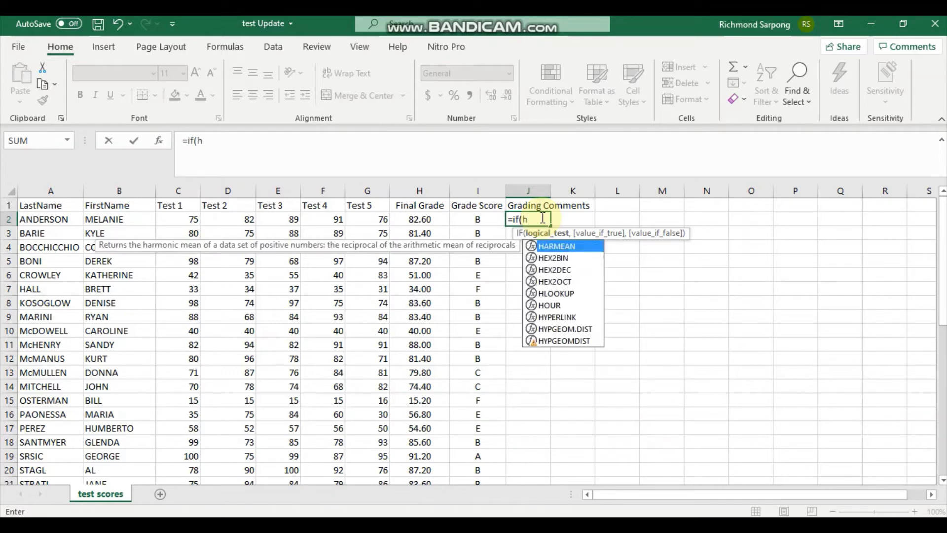
key("BackSpace")
type("i2=")
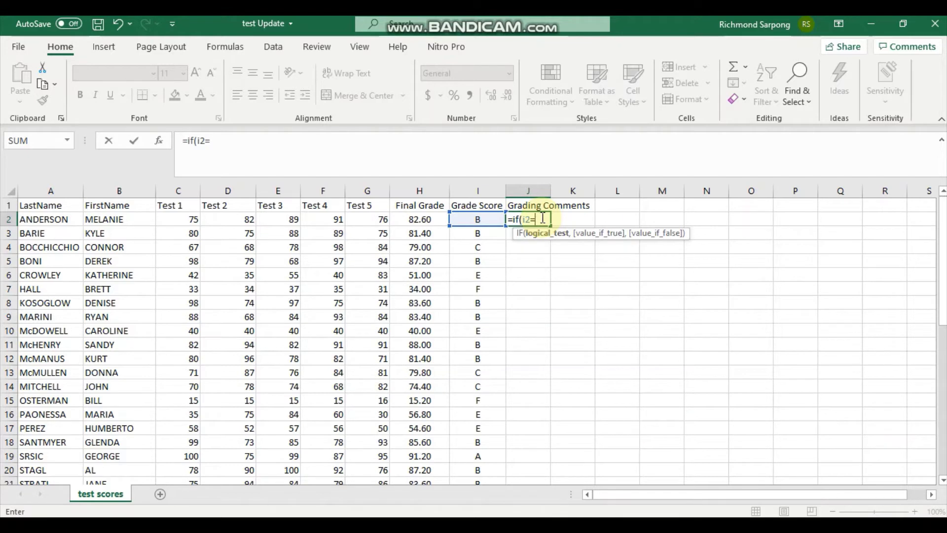
Complete the first condition so I2="A" returns "Excellent".
type("a")
key("BackSpace")
type("A")
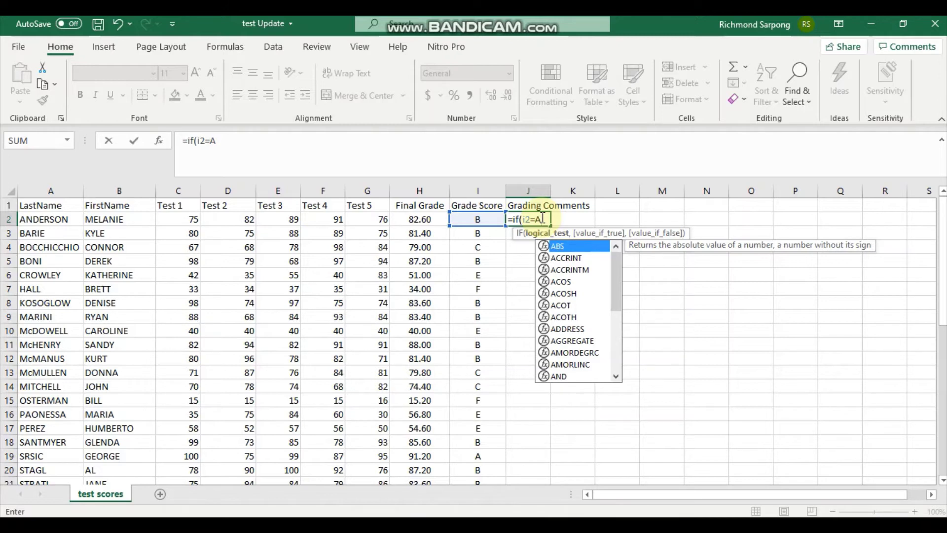
key("BackSpace")
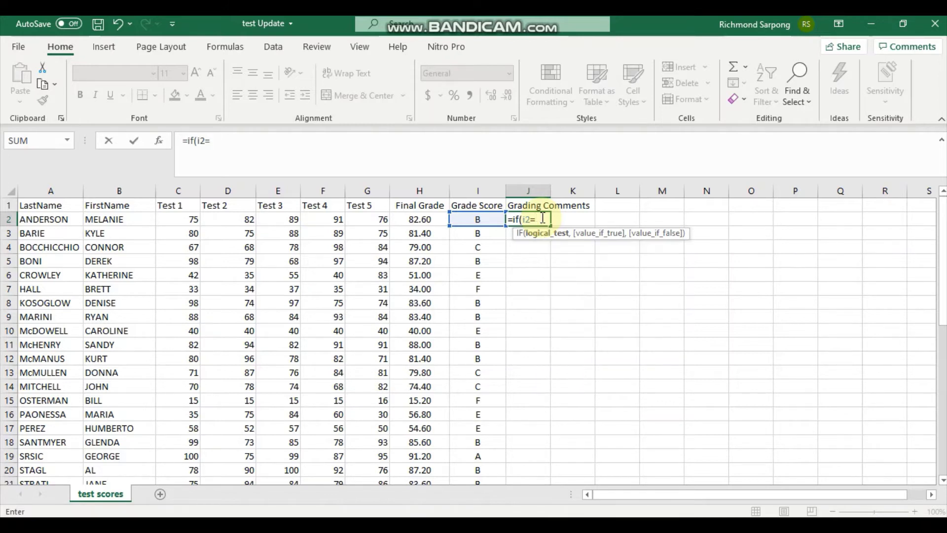
type("\"A\",")
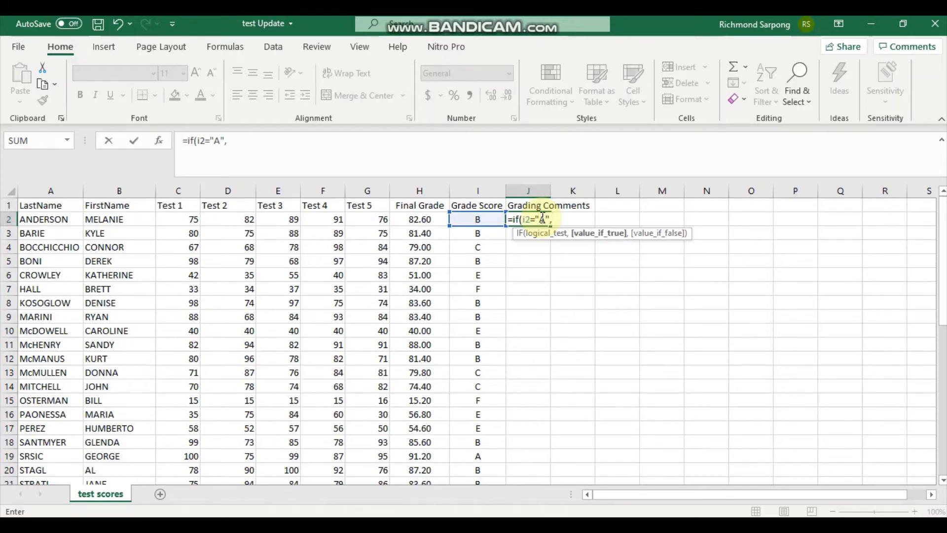
type(",\"Ec")
key("BackSpace")
type("xcellent")
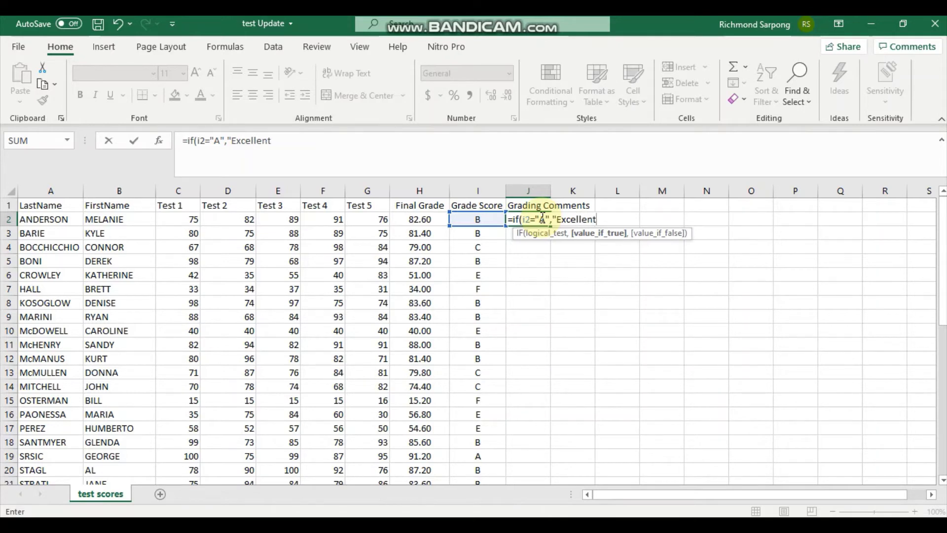
type("\",")
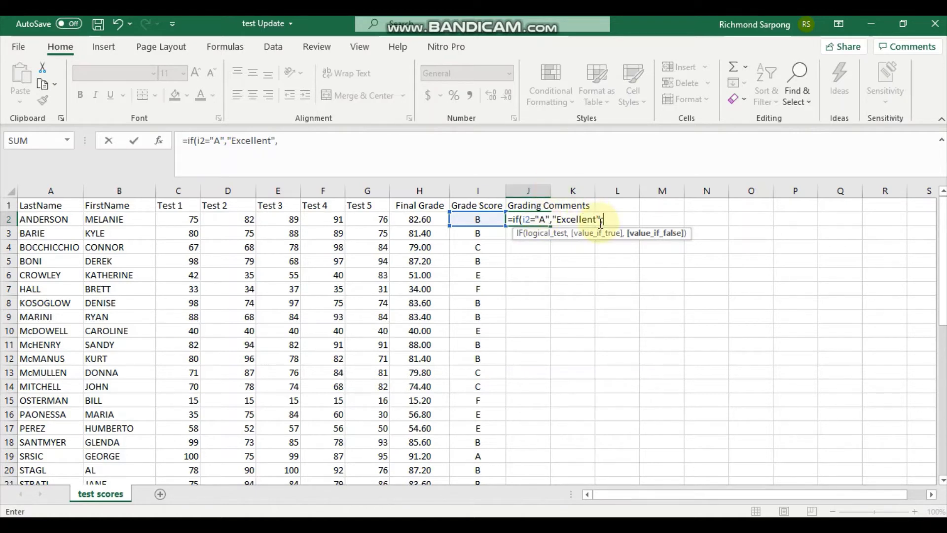
Nest tests returning "Very Good" for B and "Good" for C, then open another IF.
type("if")
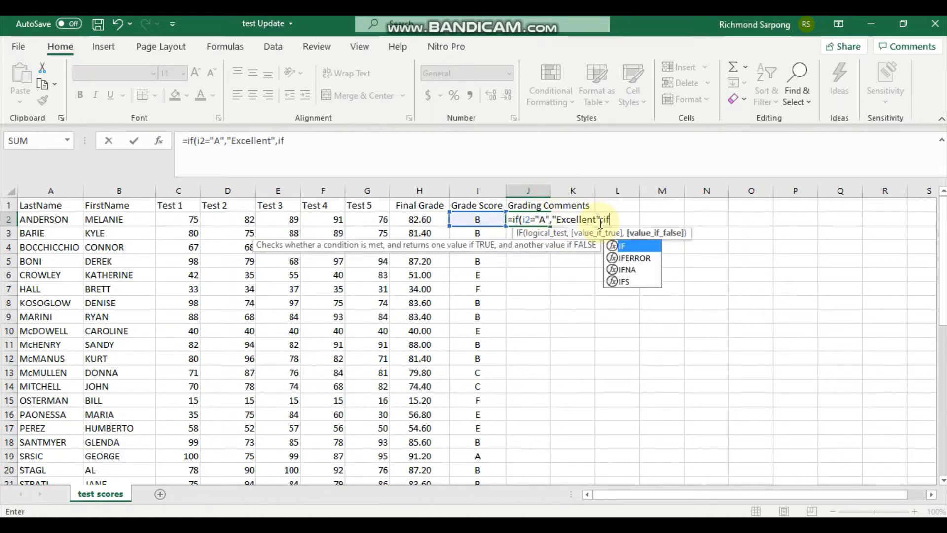
type("(")
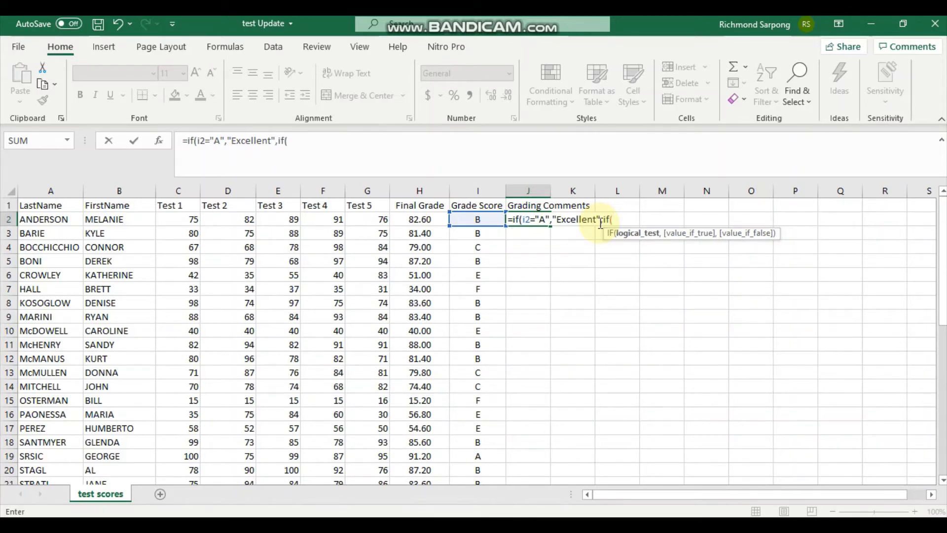
type("i2")
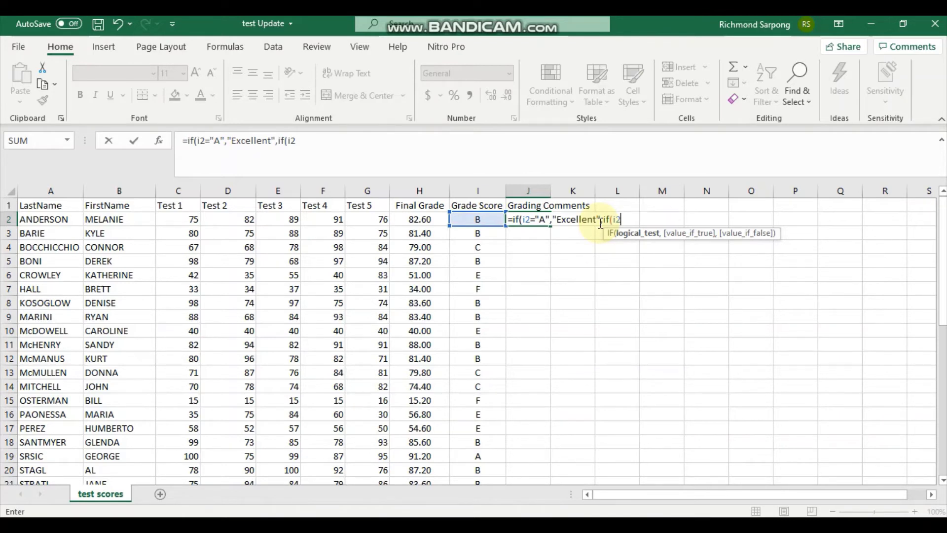
type("=\"B\",")
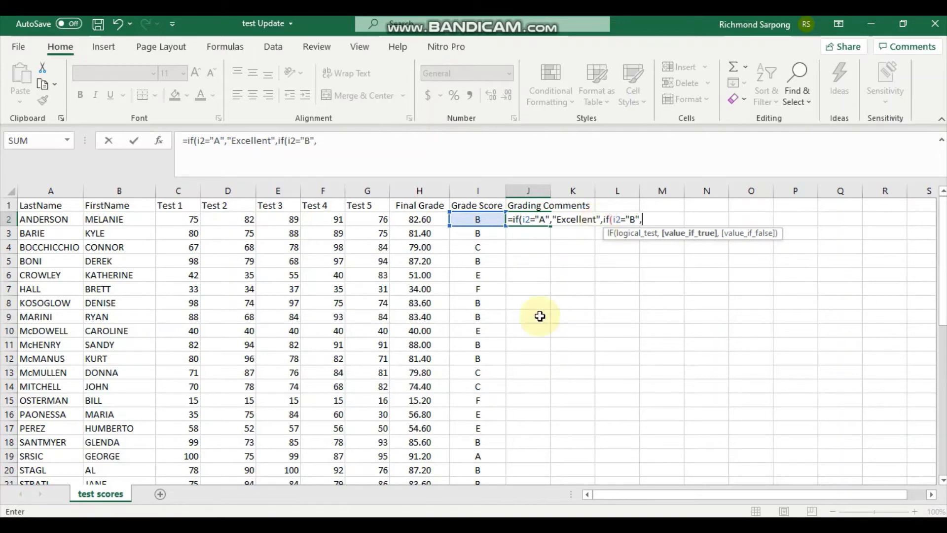
scroll(507, 330, "down", 7)
scroll(275, 399, "up", 7)
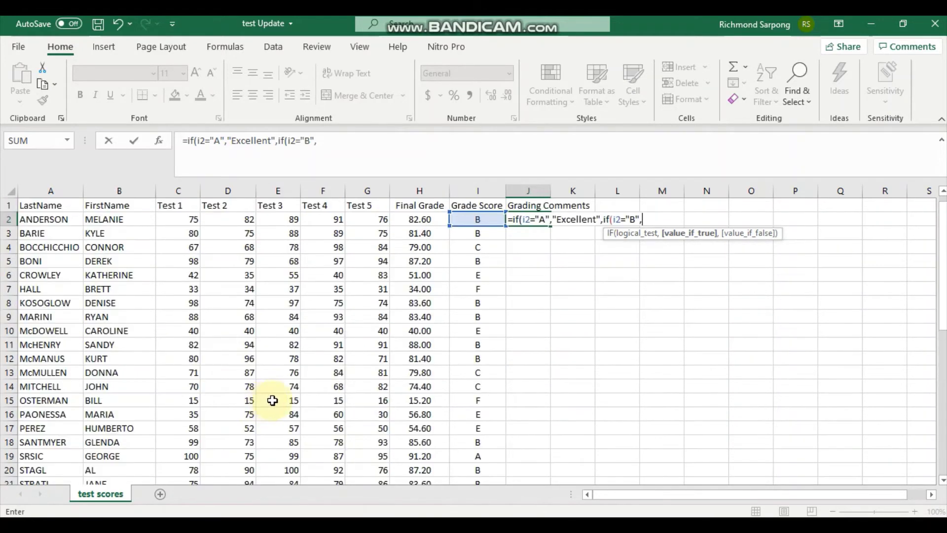
type("\"Very ")
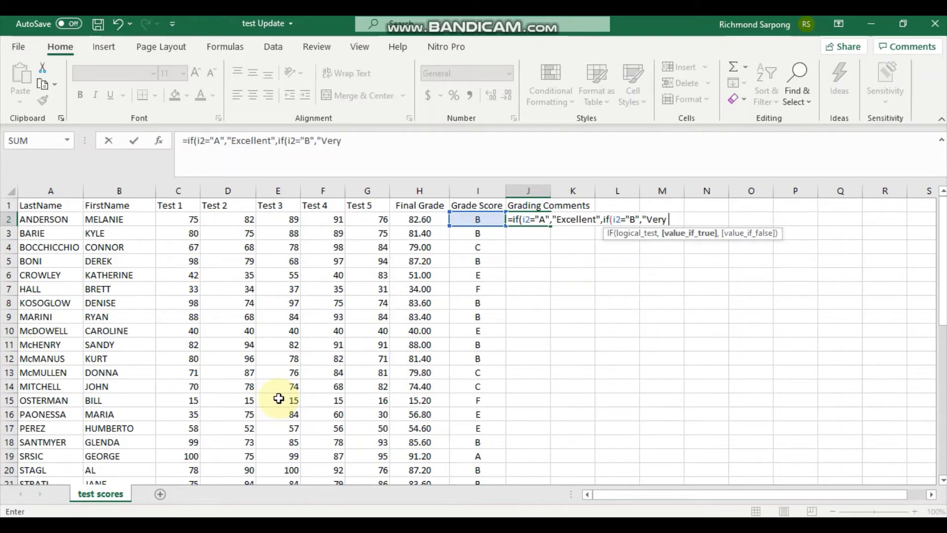
type("Good\",")
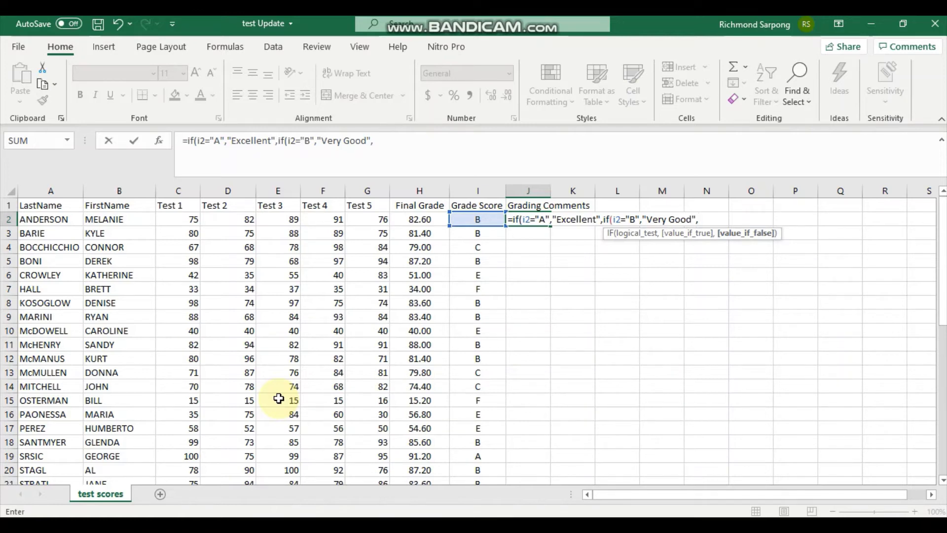
type("if")
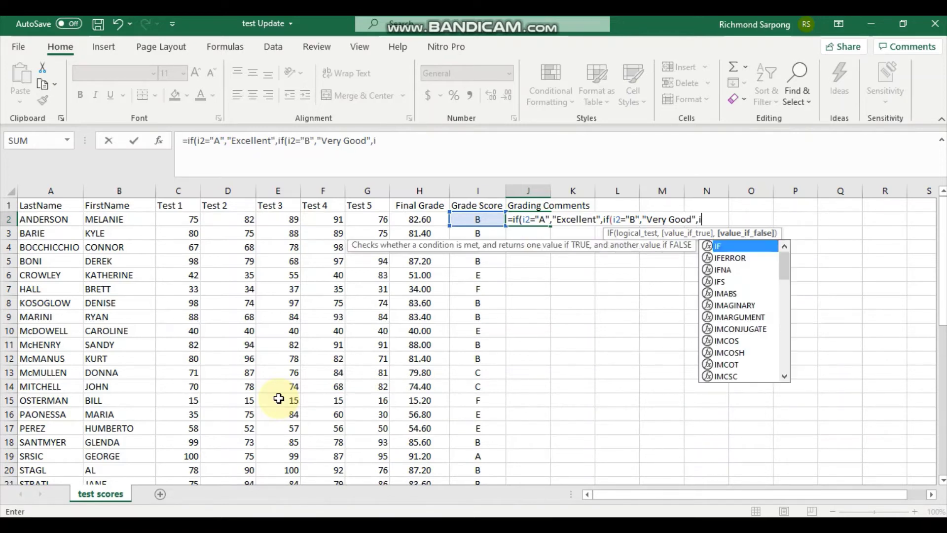
type("(")
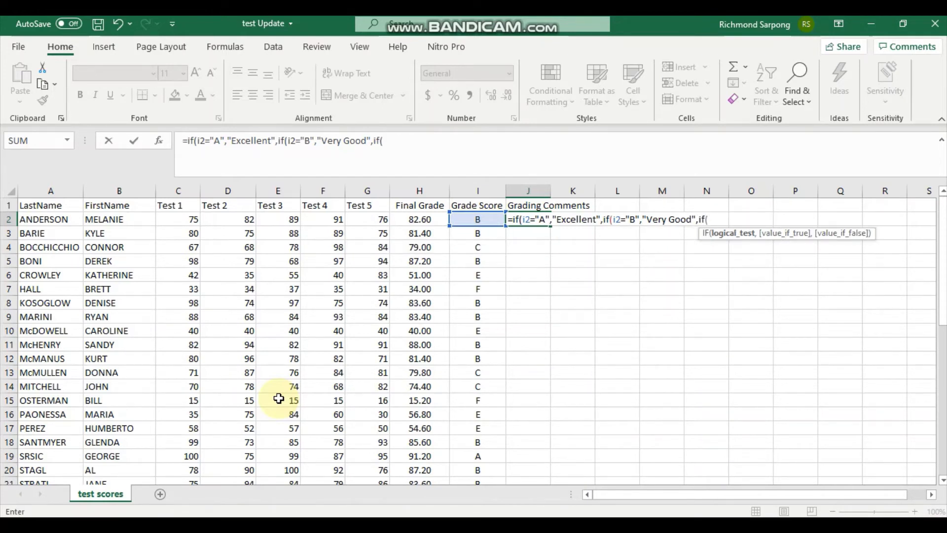
type("i2")
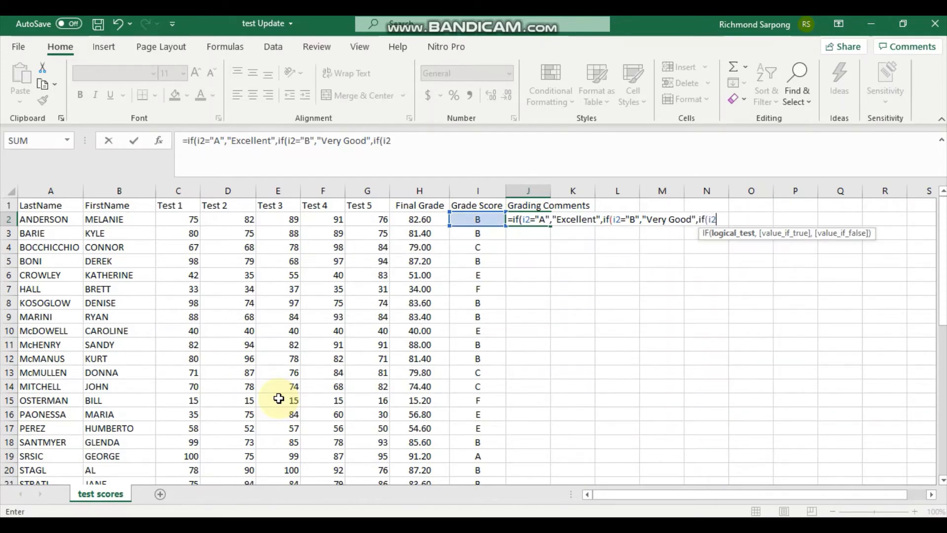
type("=")
type("\"C\",")
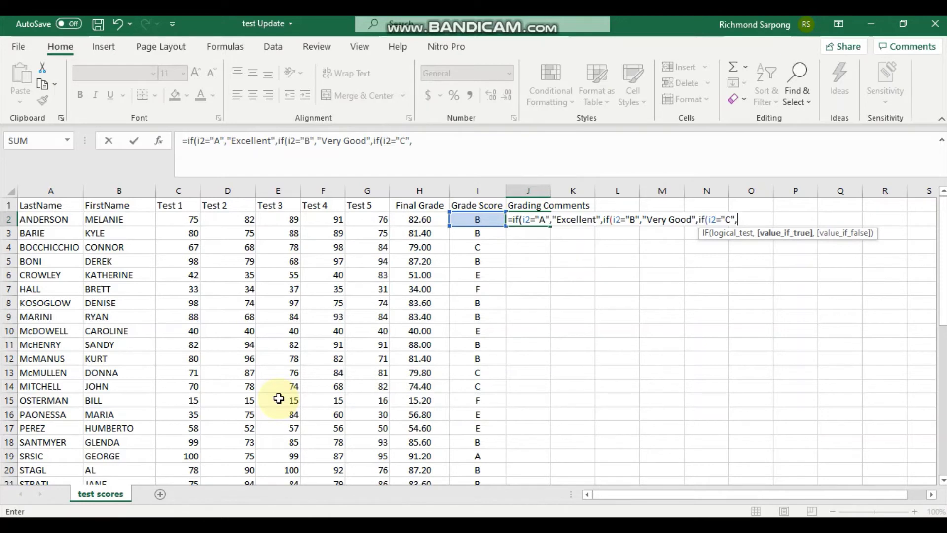
type("\"Good\",")
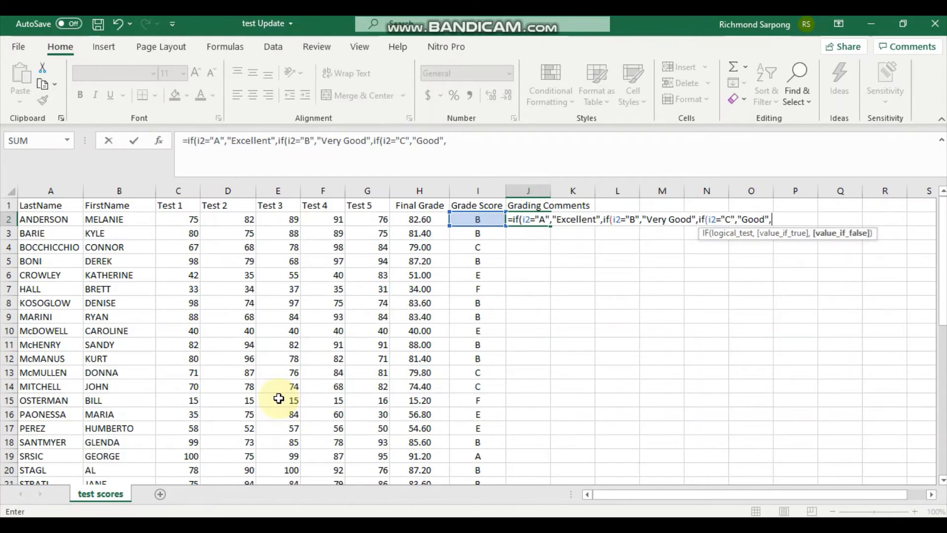
type("if(")
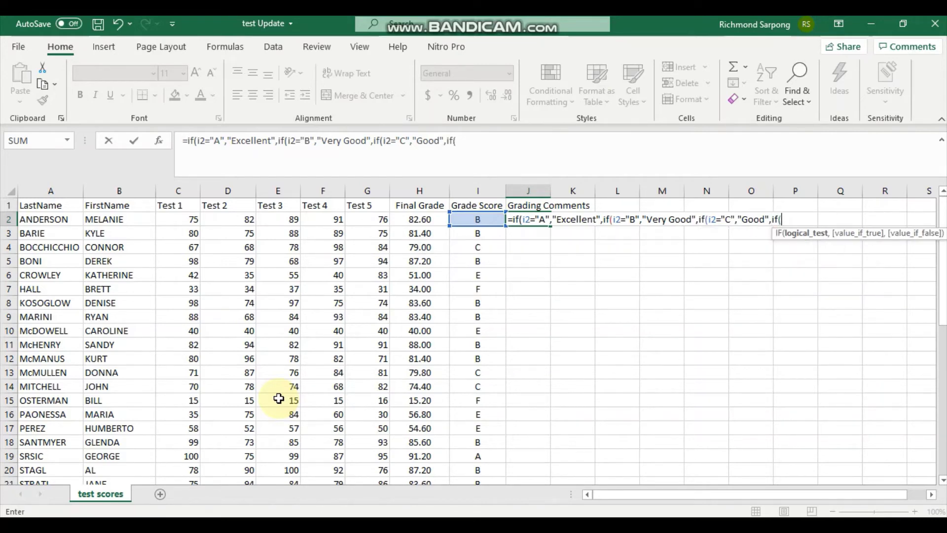
Add a nested test returning "Merit" for grade D and start the next IF on I2.
scroll(278, 398, "down", 7)
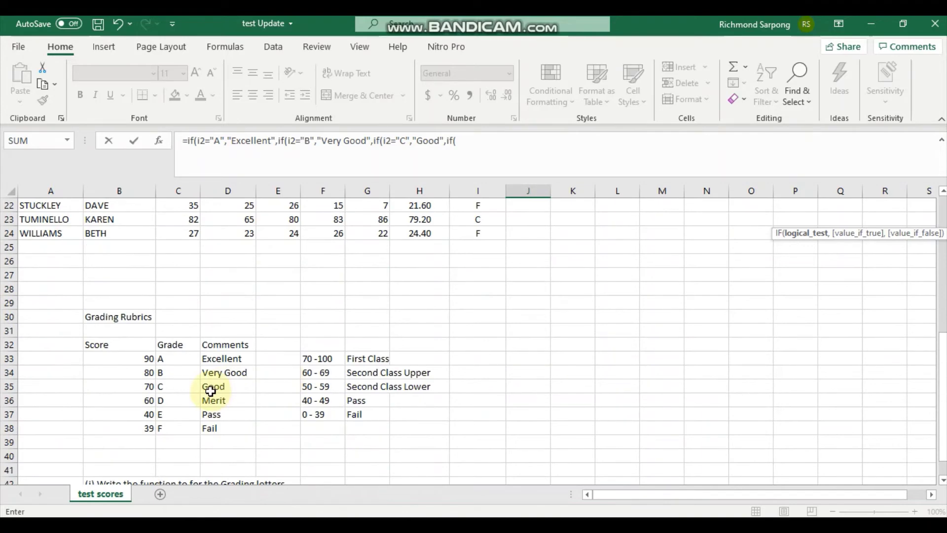
scroll(269, 411, "up", 7)
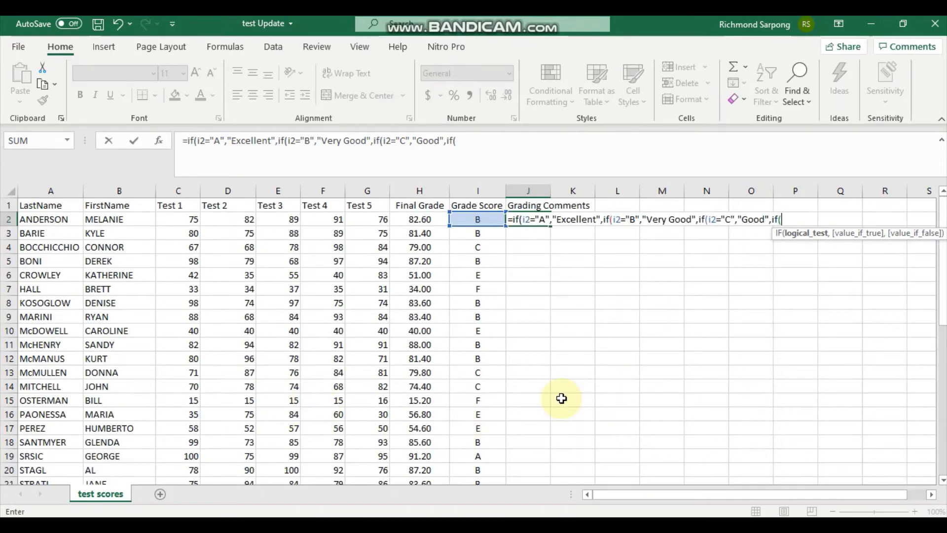
type("i2")
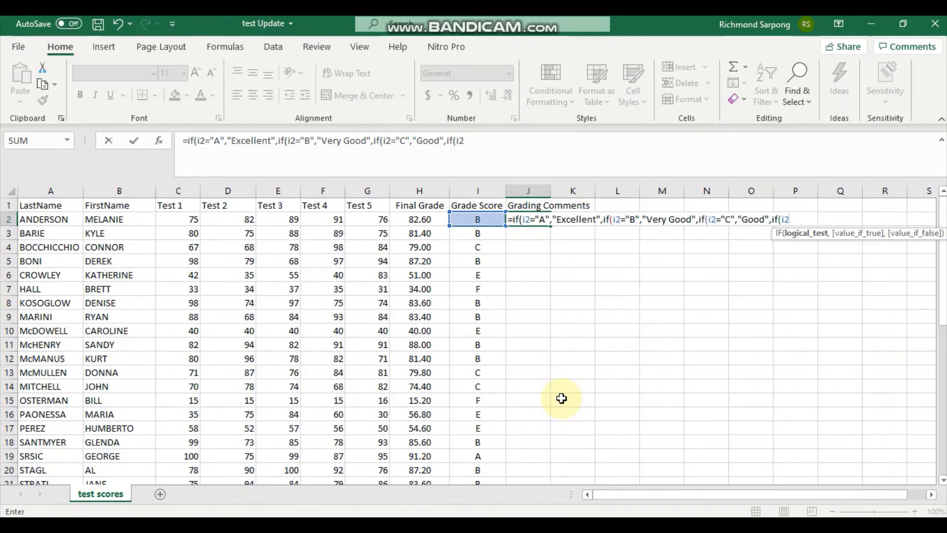
type("=\"D\",")
scroll(447, 422, "down", 7)
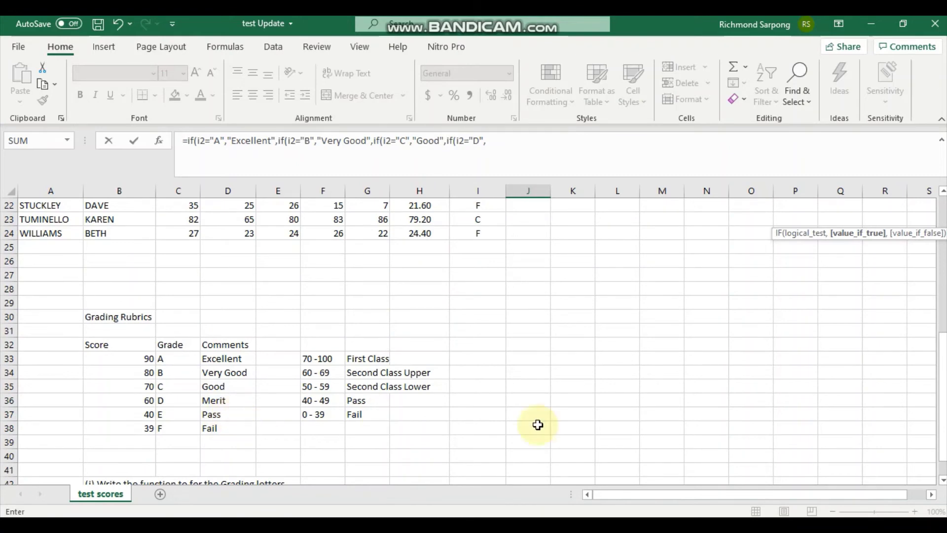
scroll(581, 403, "up", 7)
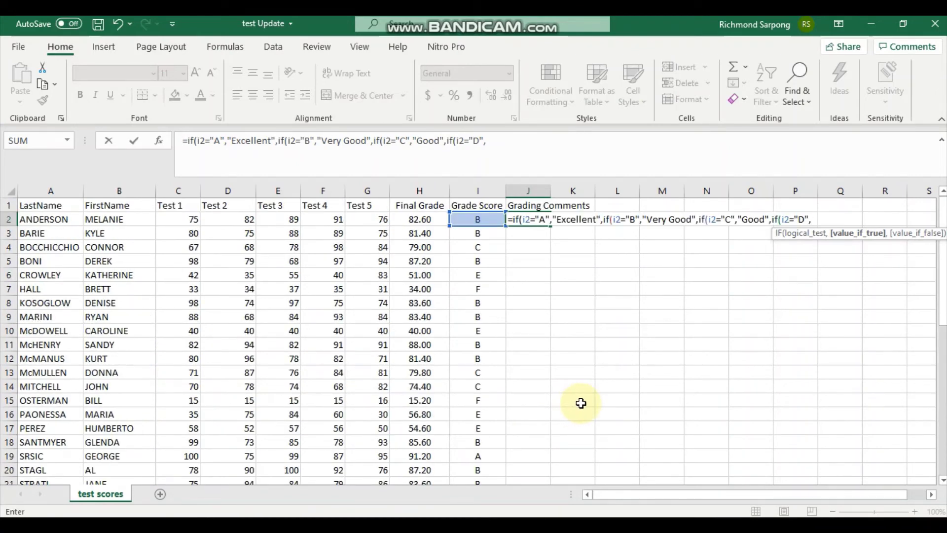
type("\"Merit\"")
scroll(517, 434, "down", 8)
scroll(459, 426, "up", 8)
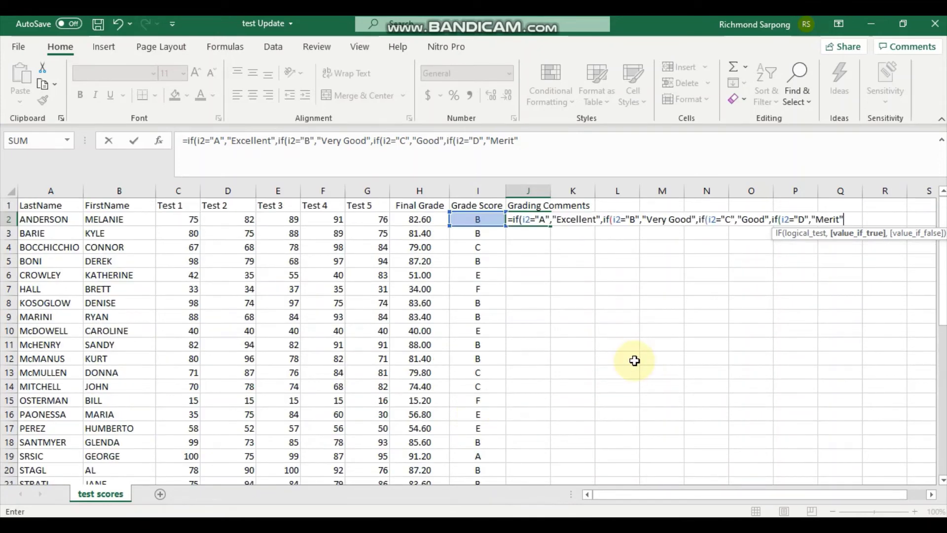
type(",if")
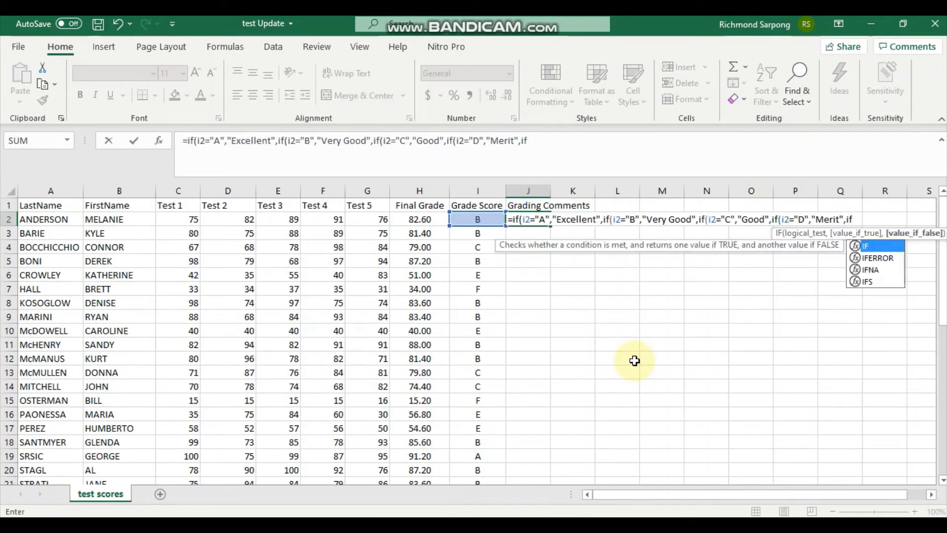
type("(")
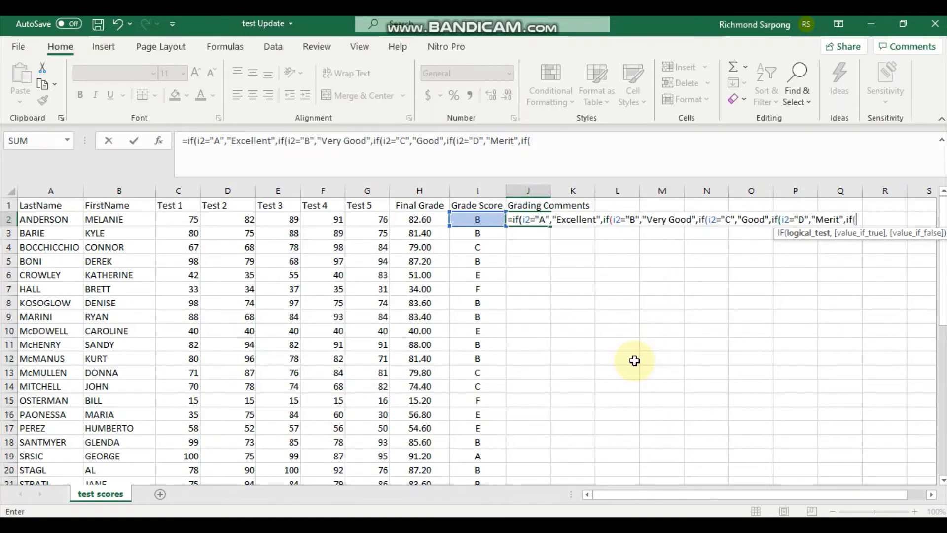
type("i2")
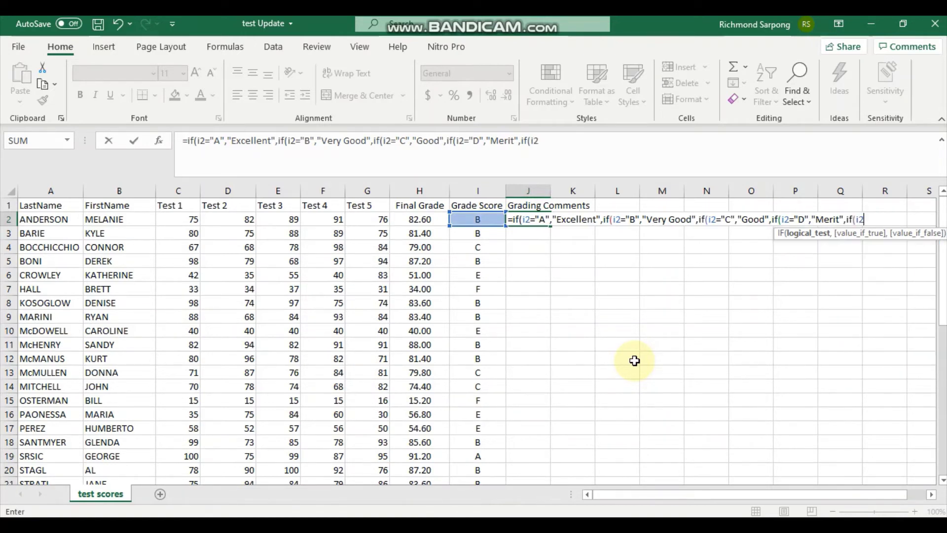
type("=")
Test for grade E, returning "Pass".
scroll(444, 392, "down", 4)
scroll(274, 407, "down", 2)
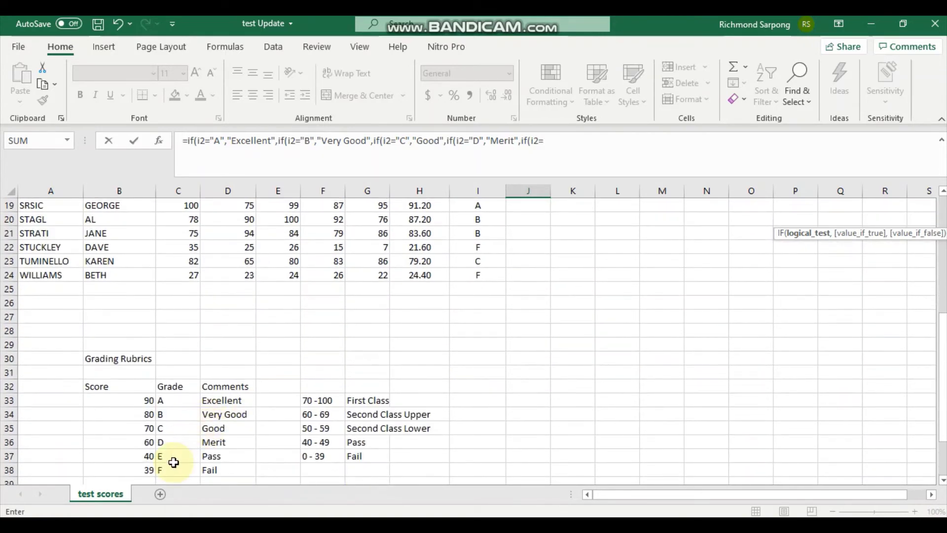
scroll(198, 459, "up", 6)
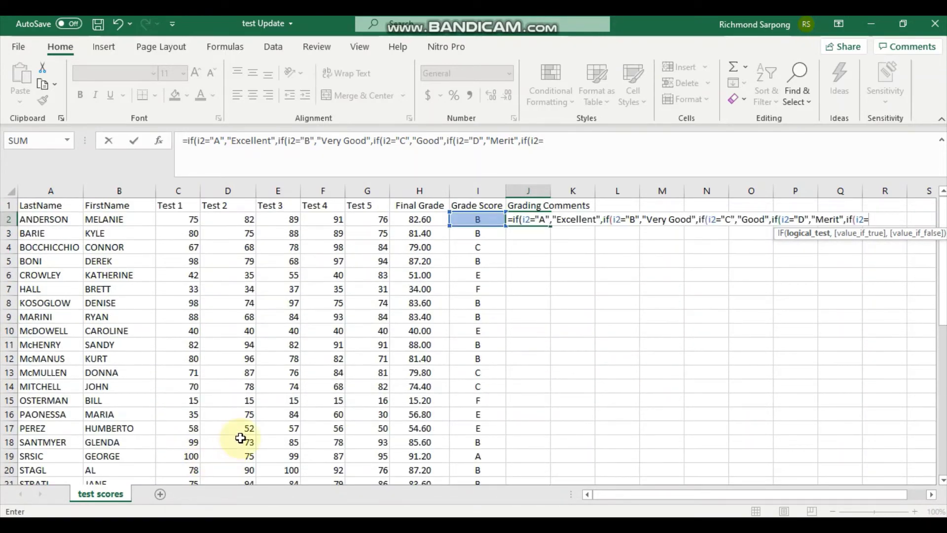
type("\"E\",")
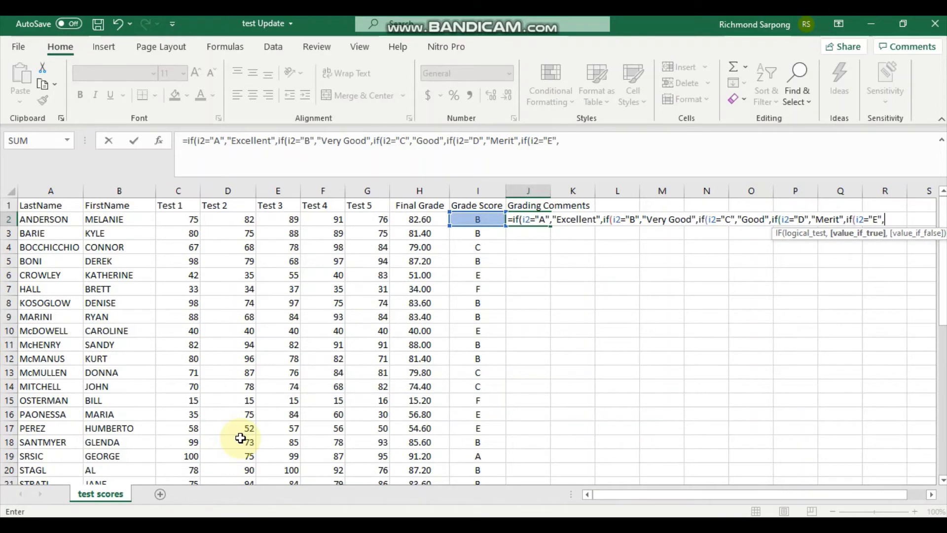
scroll(93, 404, "down", 6)
scroll(93, 404, "down", 1)
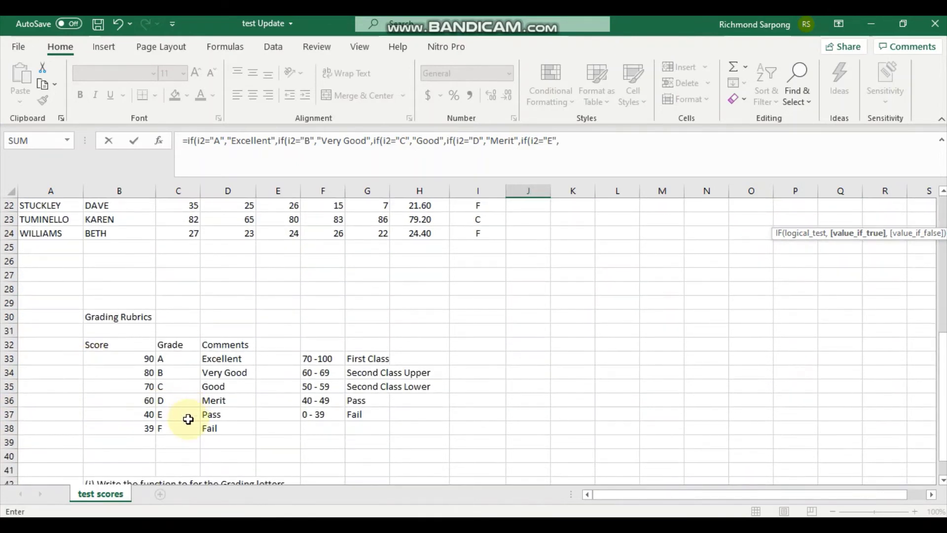
scroll(188, 419, "up", 7)
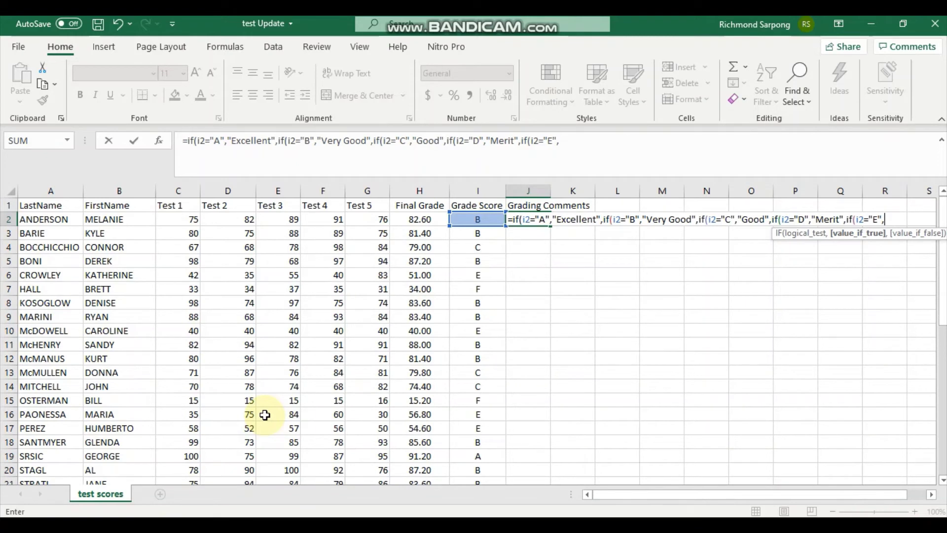
type("P")
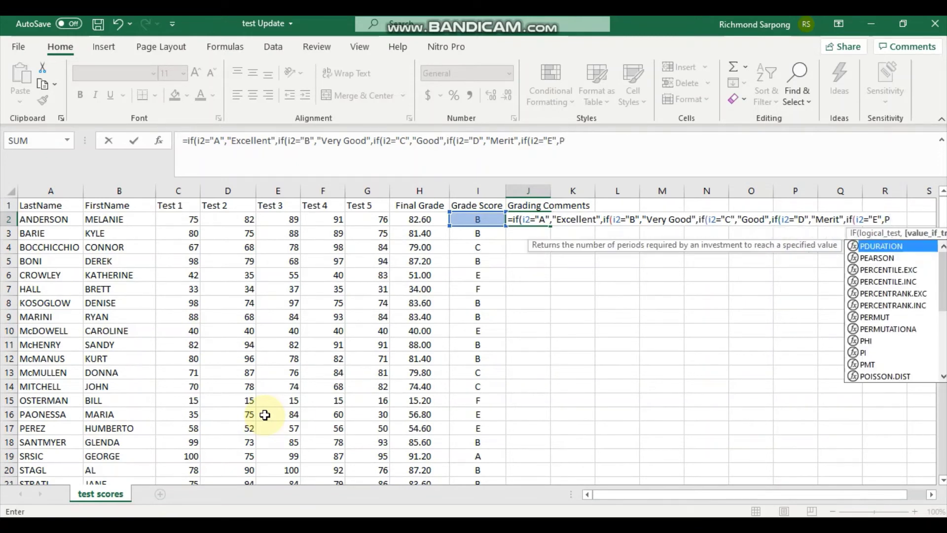
key("BackSpace")
type("\"")
type("Pass")
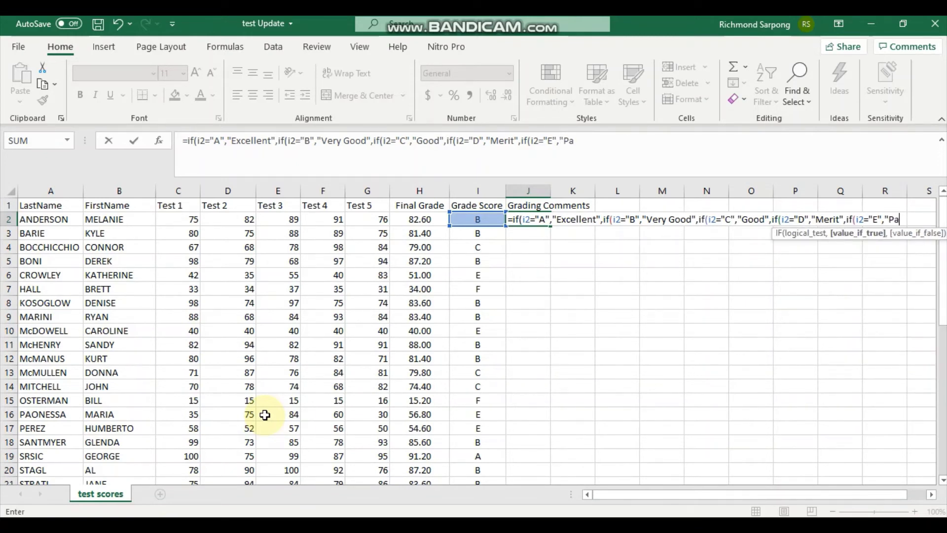
type("\"")
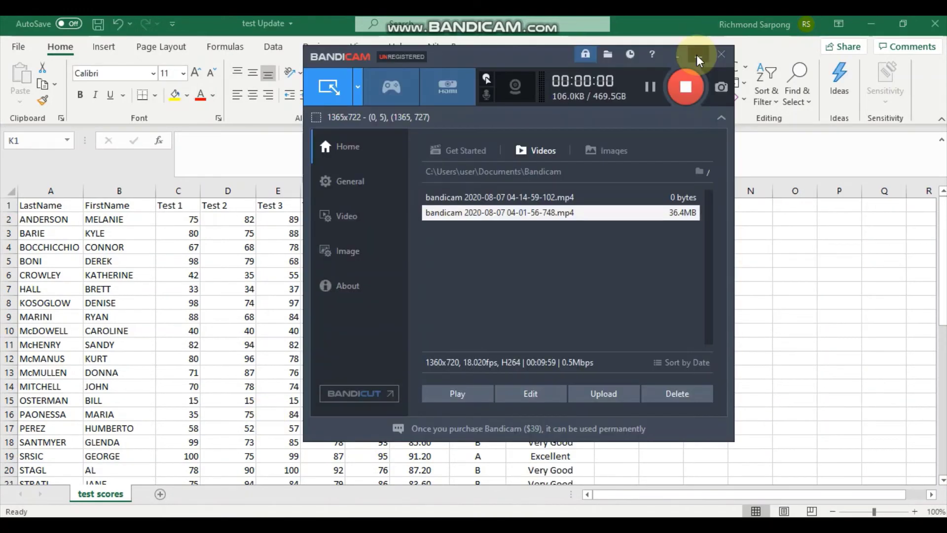
left_click(696, 55)
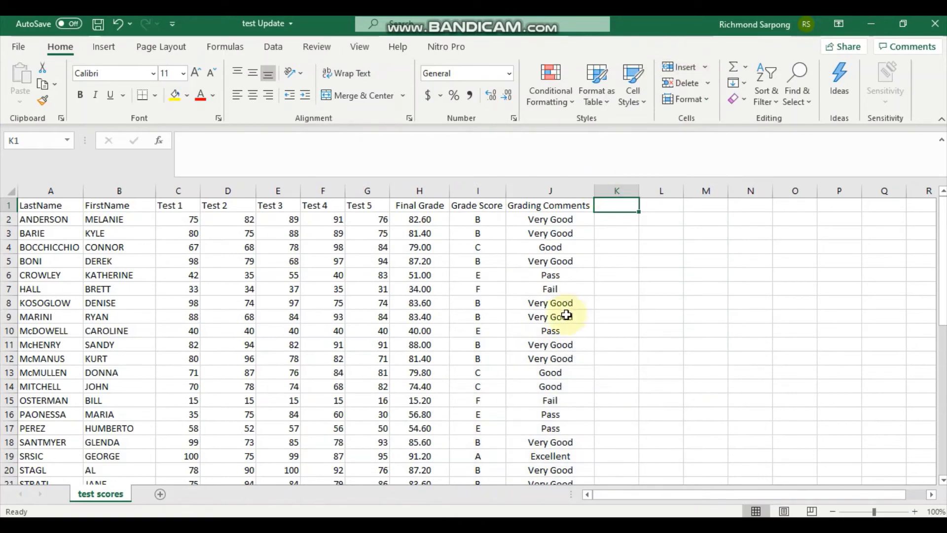
left_click(563, 217)
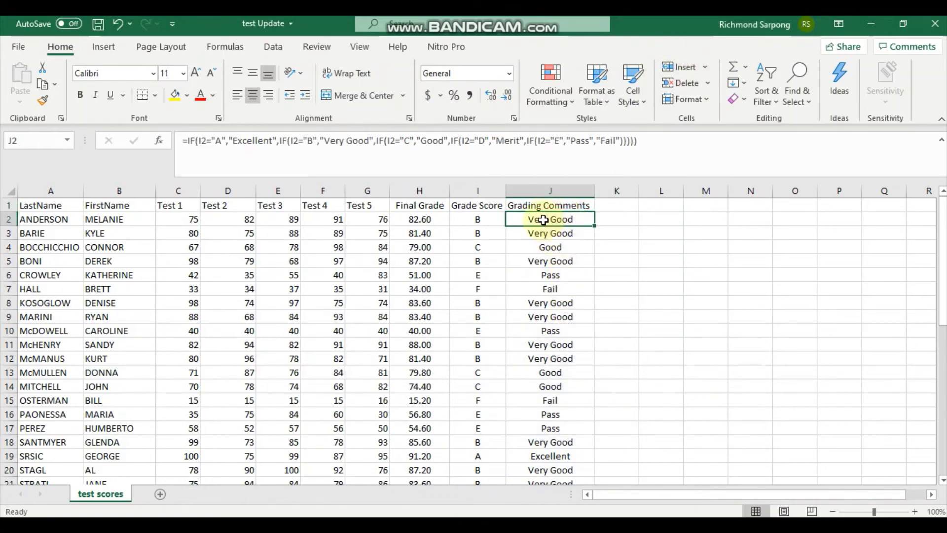
scroll(549, 235, "down", 2)
scroll(549, 234, "down", 5)
scroll(545, 359, "up", 7)
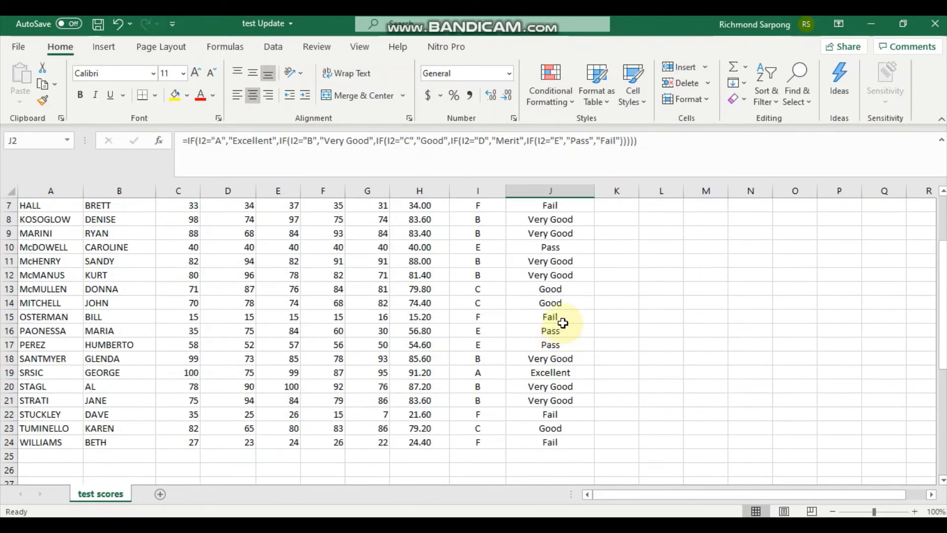
scroll(562, 281, "down", 3)
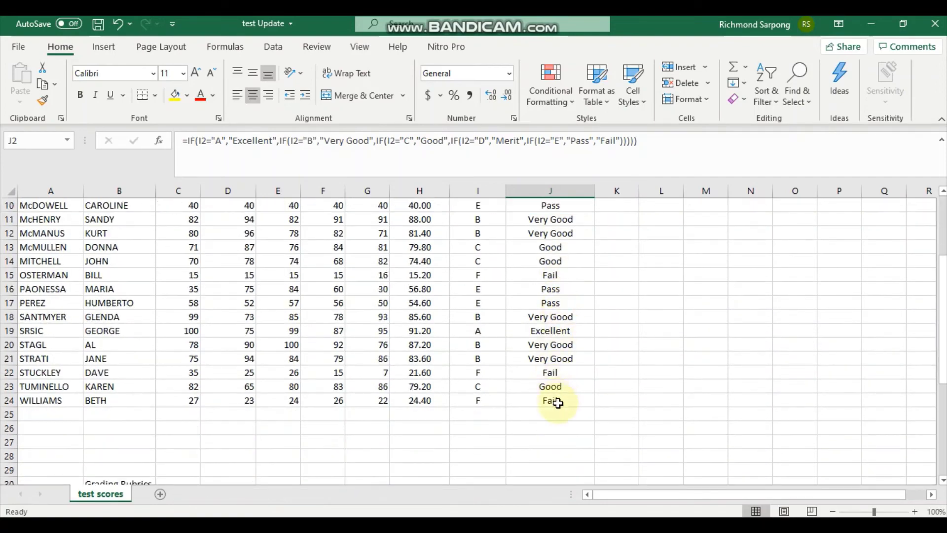
scroll(553, 401, "down", 2)
scroll(562, 401, "down", 2)
scroll(562, 424, "up", 7)
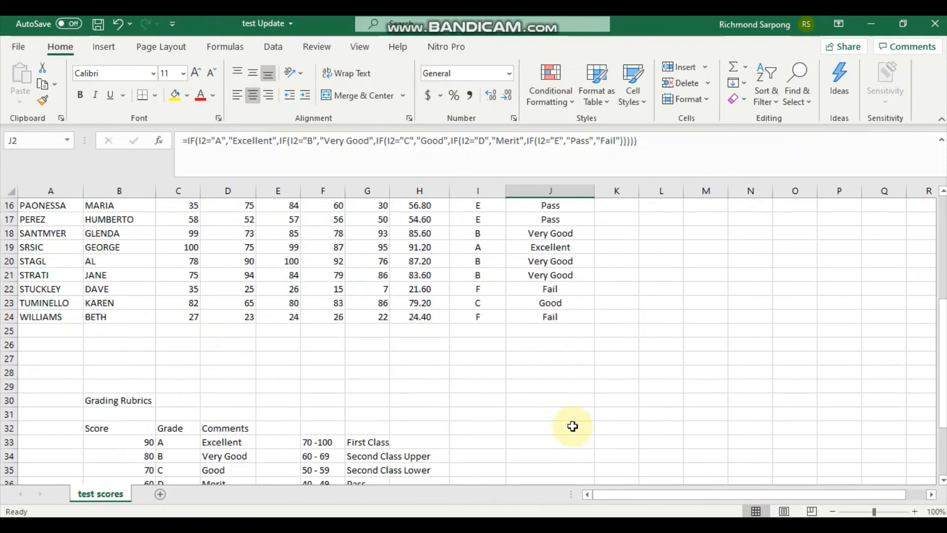
Enter the heading 'Class' in cell K1.
left_click(615, 205)
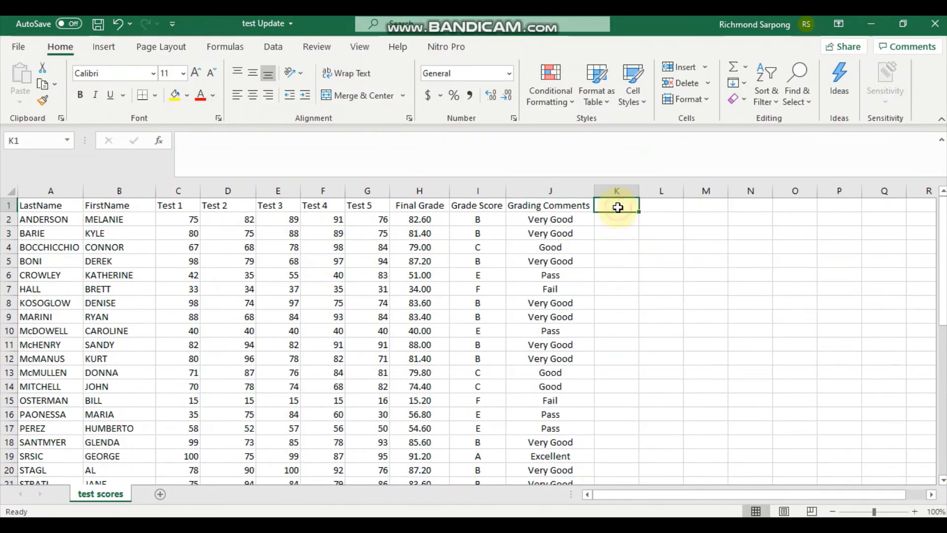
scroll(567, 294, "down", 6)
scroll(622, 295, "up", 6)
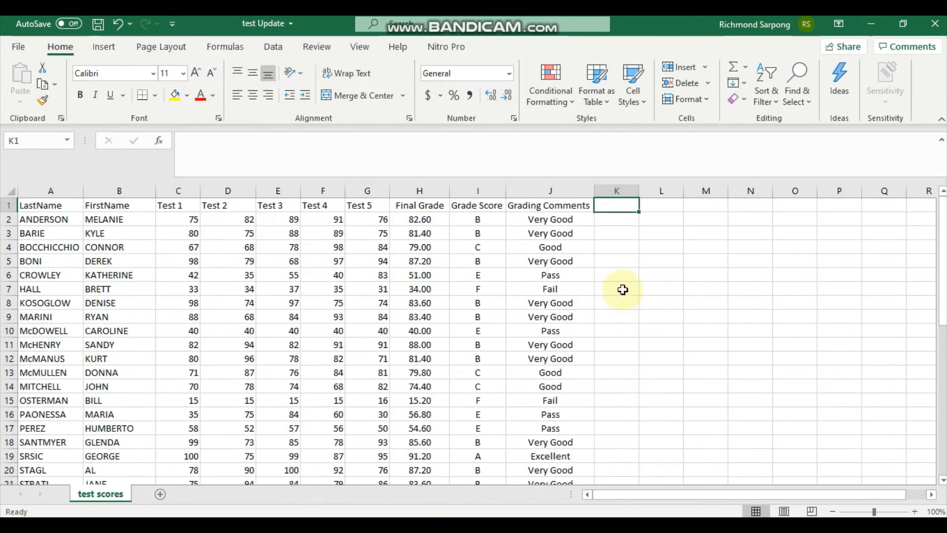
type("Class")
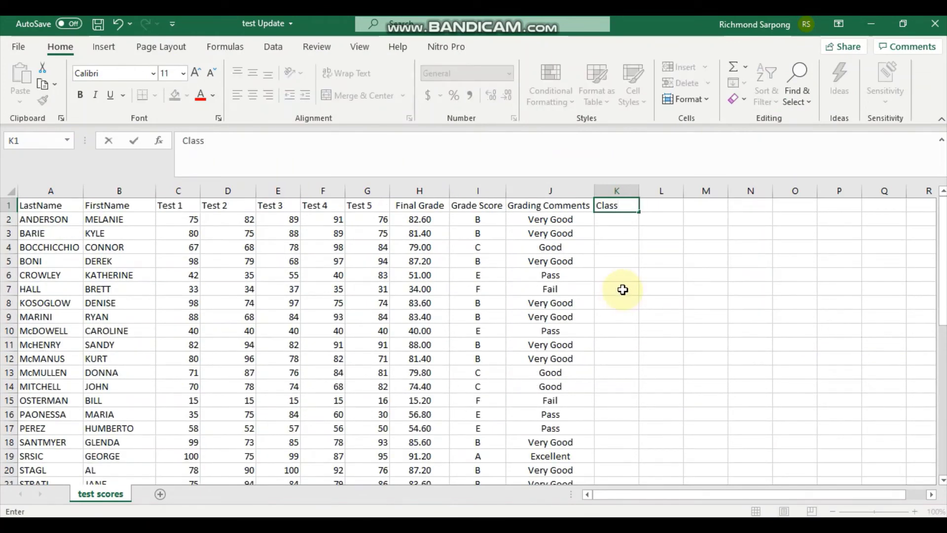
key("Return")
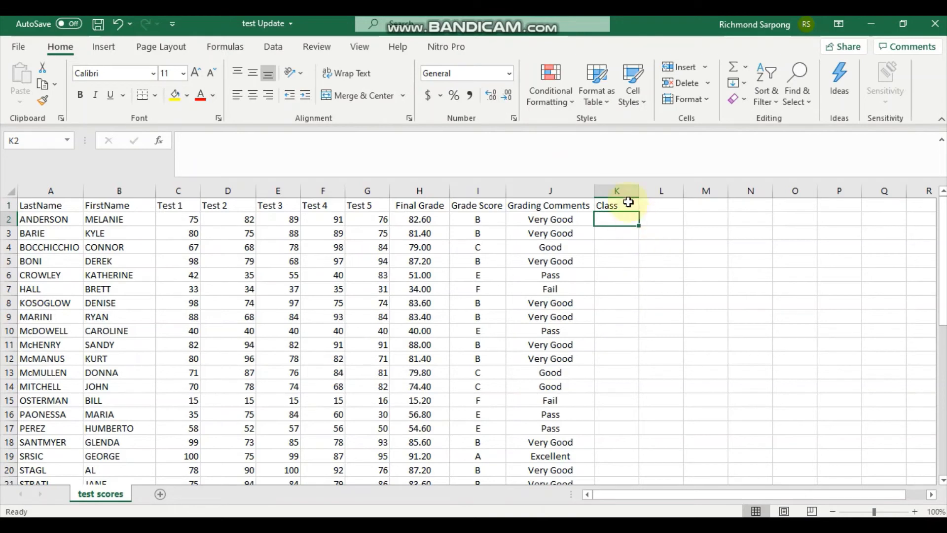
Centre-align all of column K.
left_click(616, 191)
left_click(253, 95)
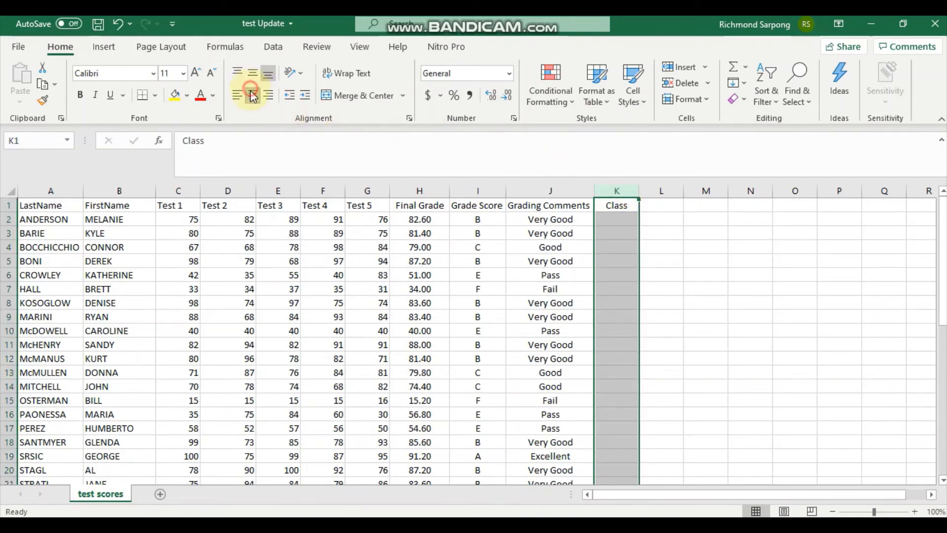
left_click(616, 221)
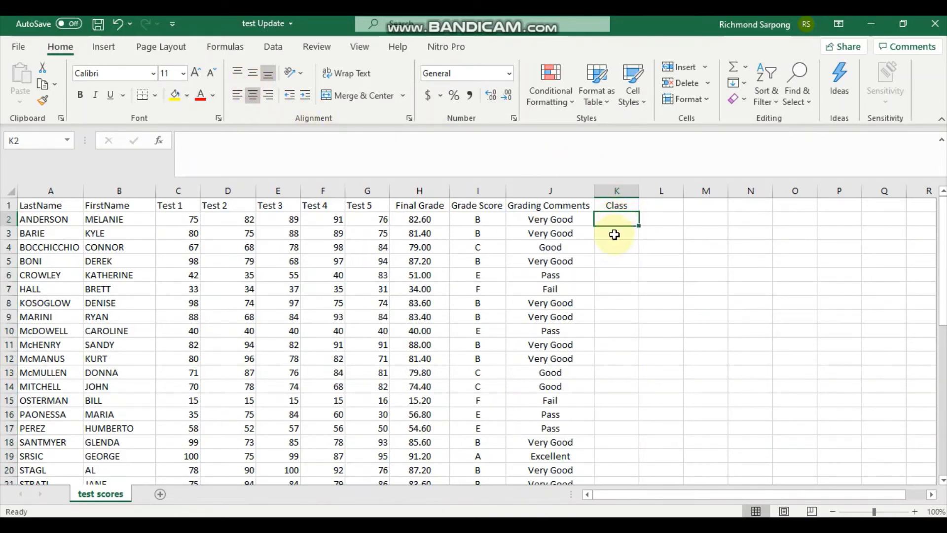
Start K2's formula with =if(h2=>70,"First Class", and open a nested test on H2.
type("=")
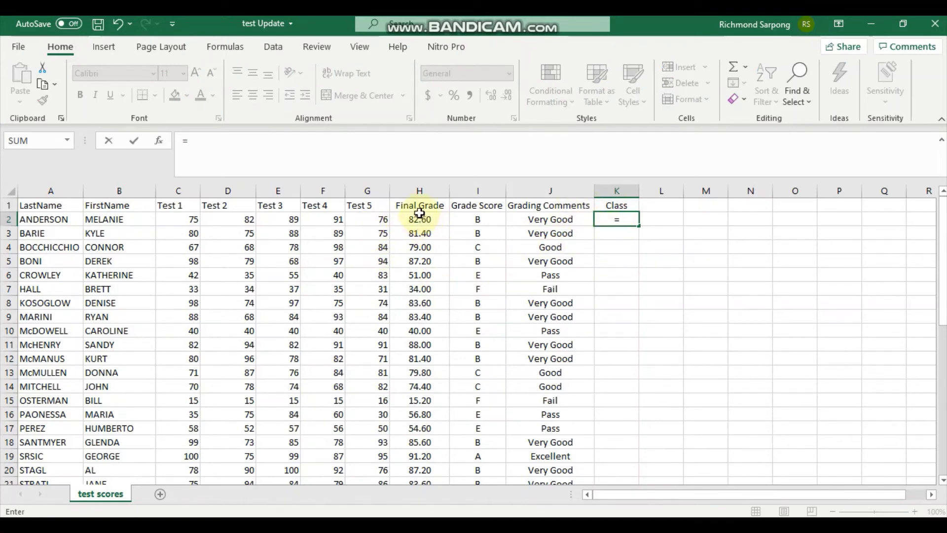
scroll(430, 256, "down", 5)
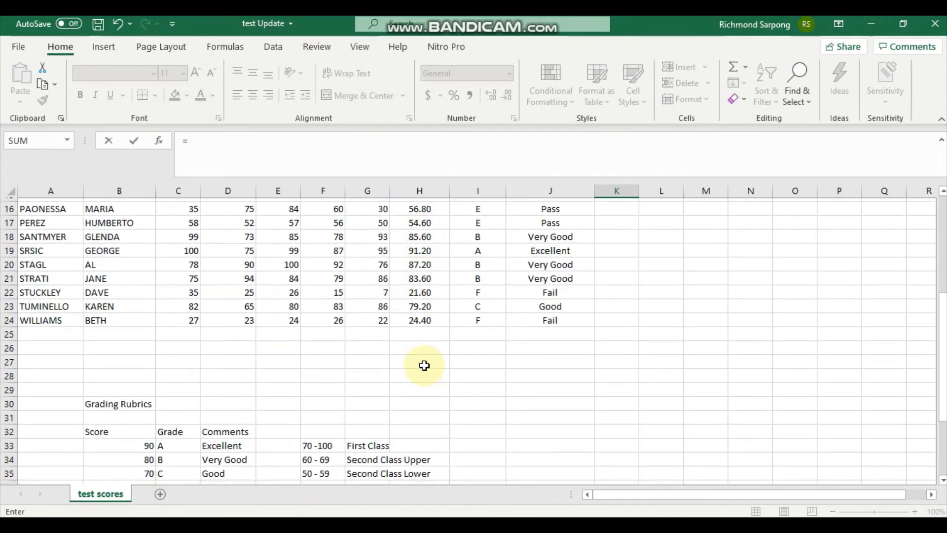
scroll(424, 363, "up", 5)
scroll(414, 301, "down", 6)
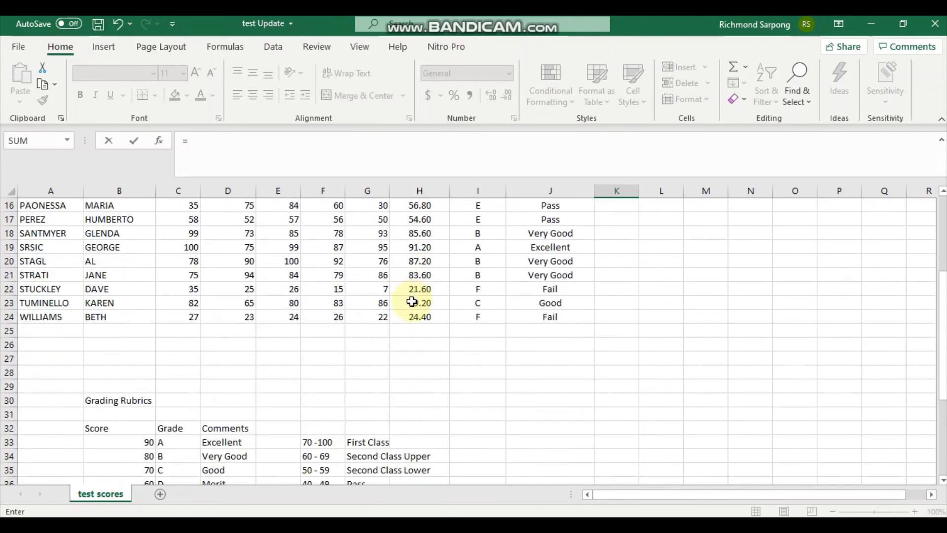
scroll(415, 321, "up", 6)
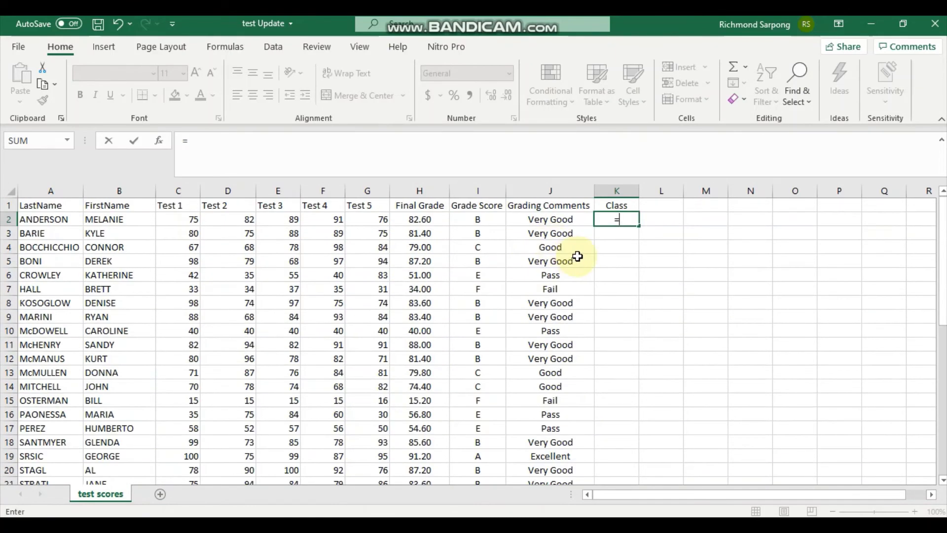
type("if")
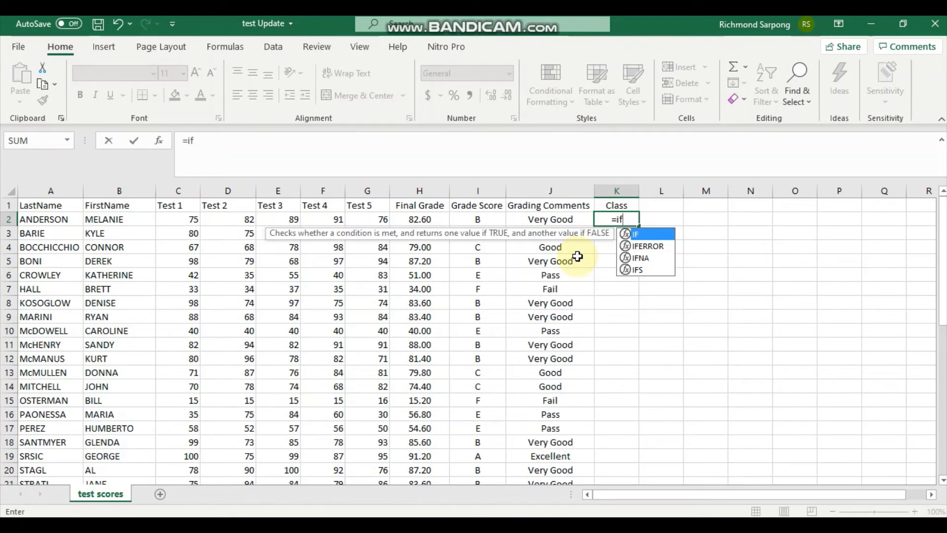
type("(")
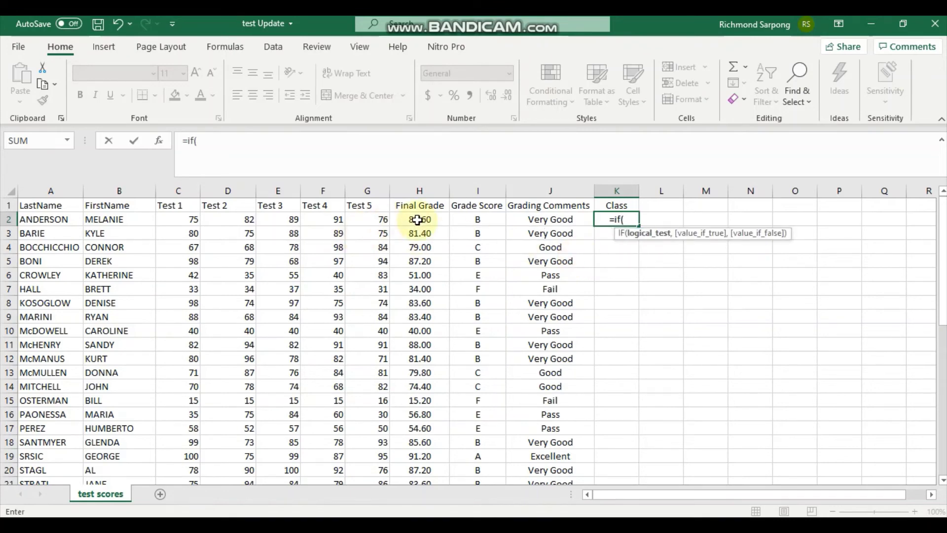
type("h2")
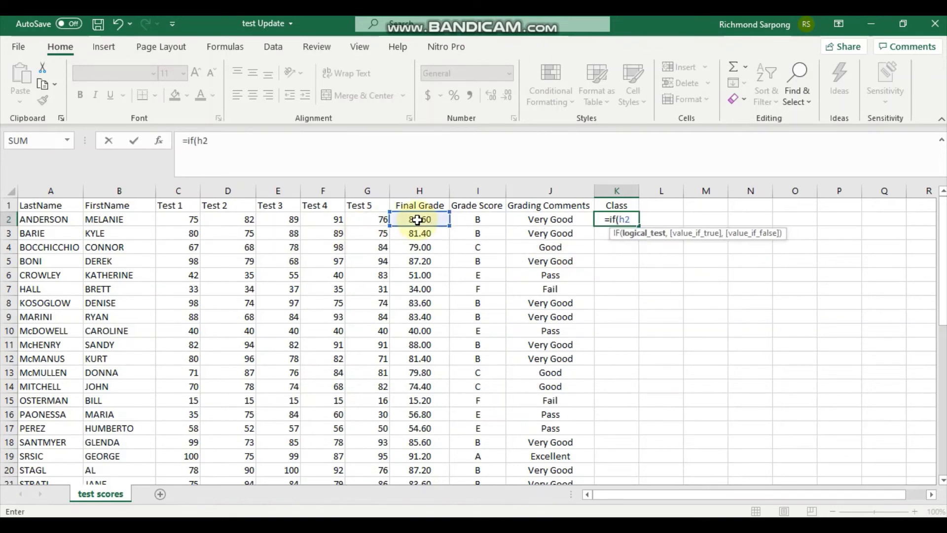
scroll(459, 298, "down", 7)
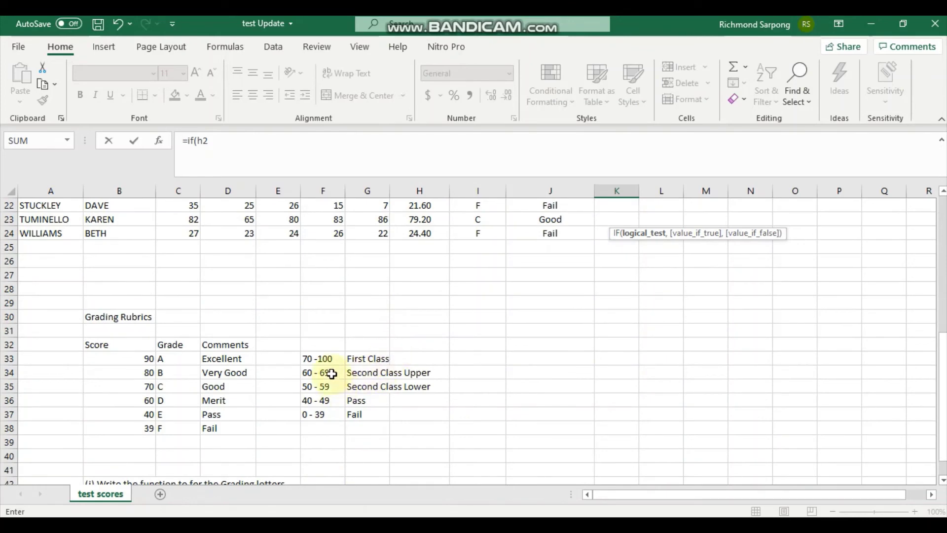
scroll(331, 374, "up", 7)
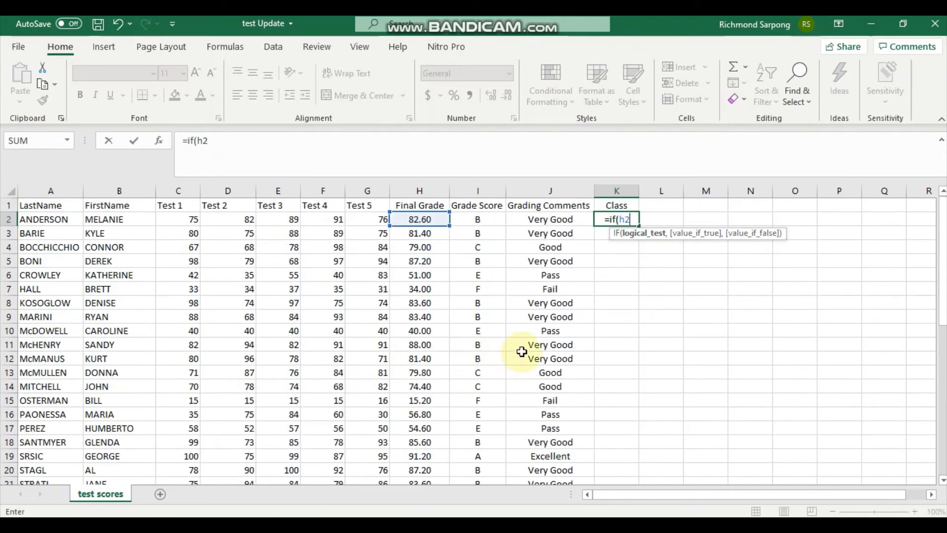
type("=")
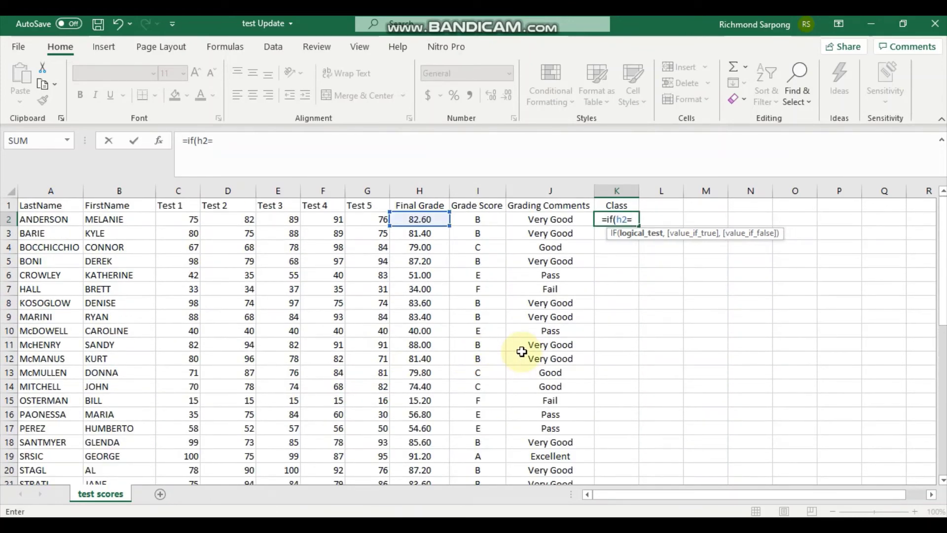
type(">70")
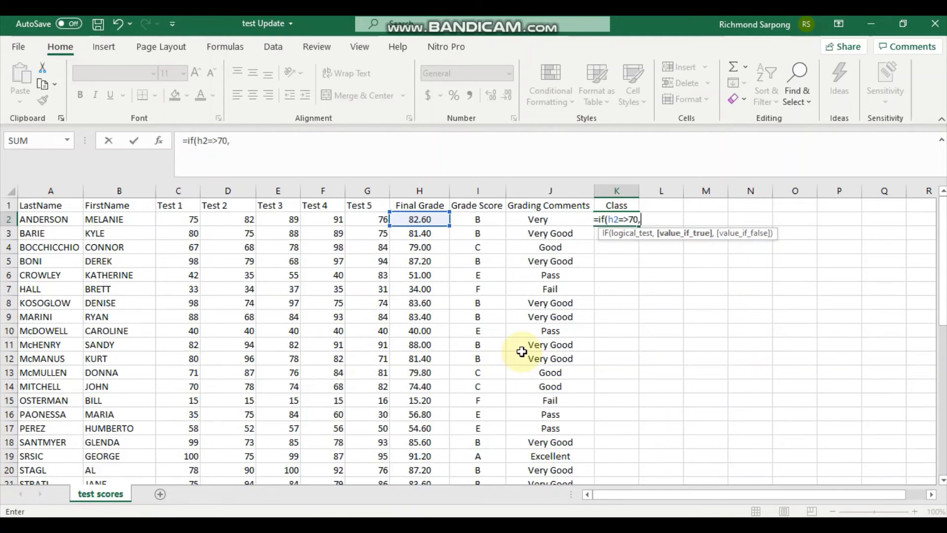
type(",\"")
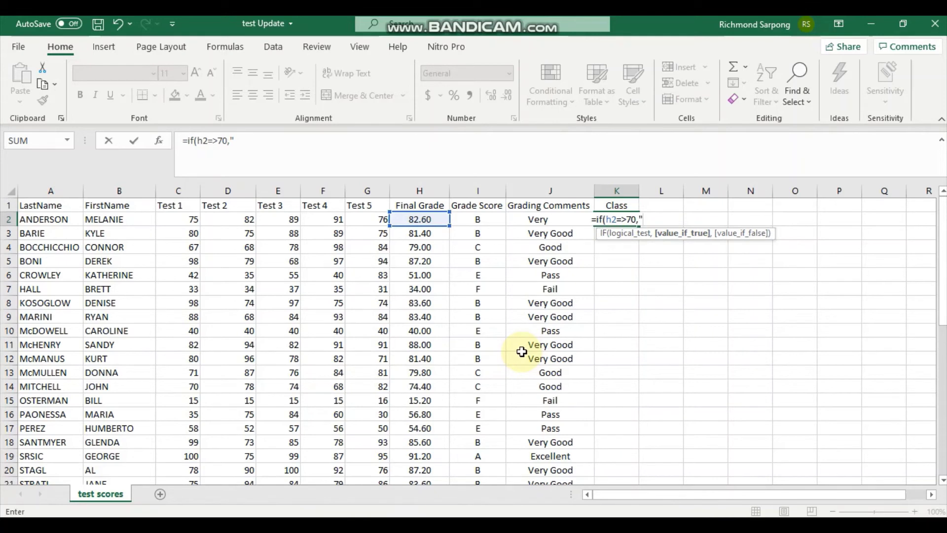
type("Fir")
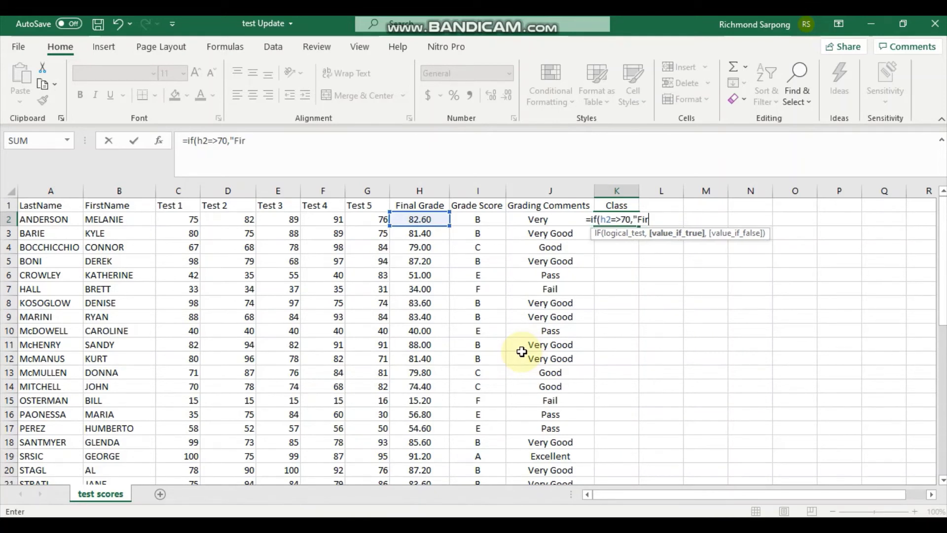
type("st C")
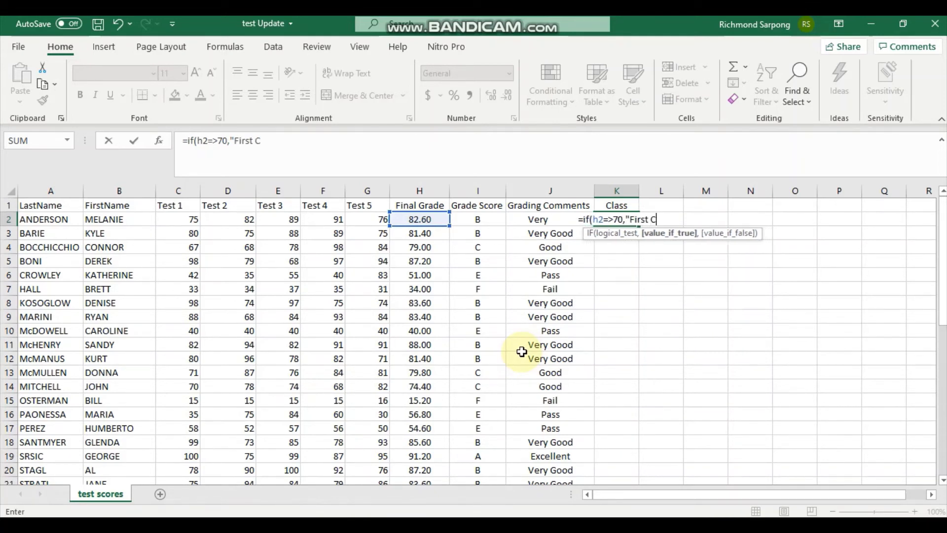
type("lass\",")
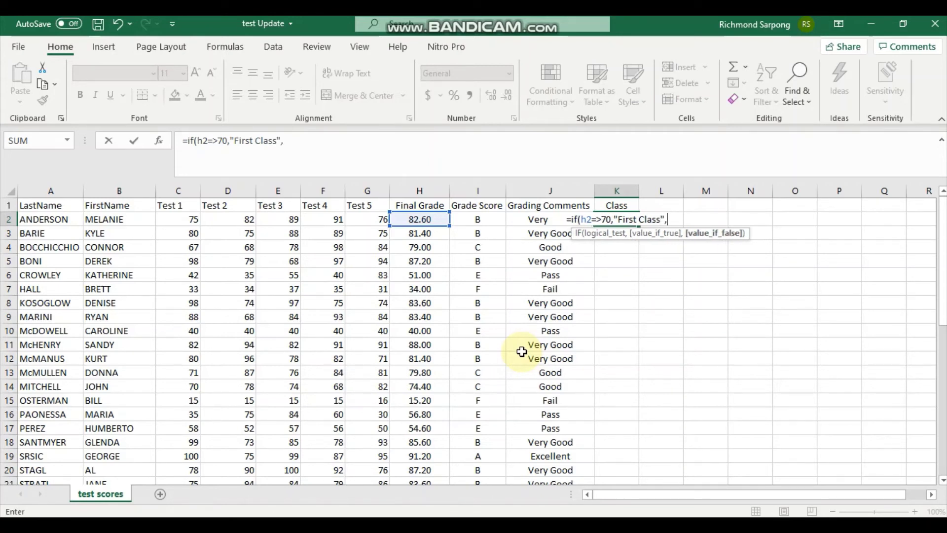
type("if")
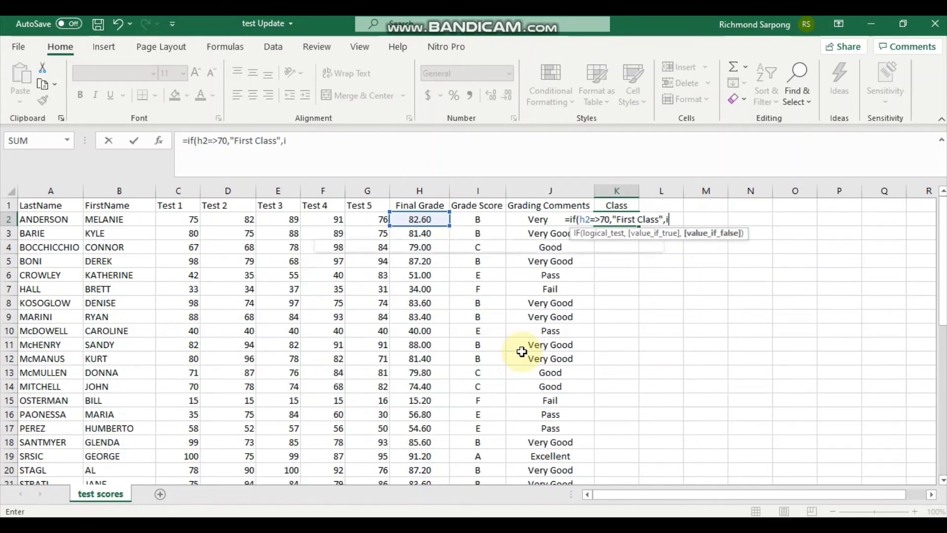
type("(")
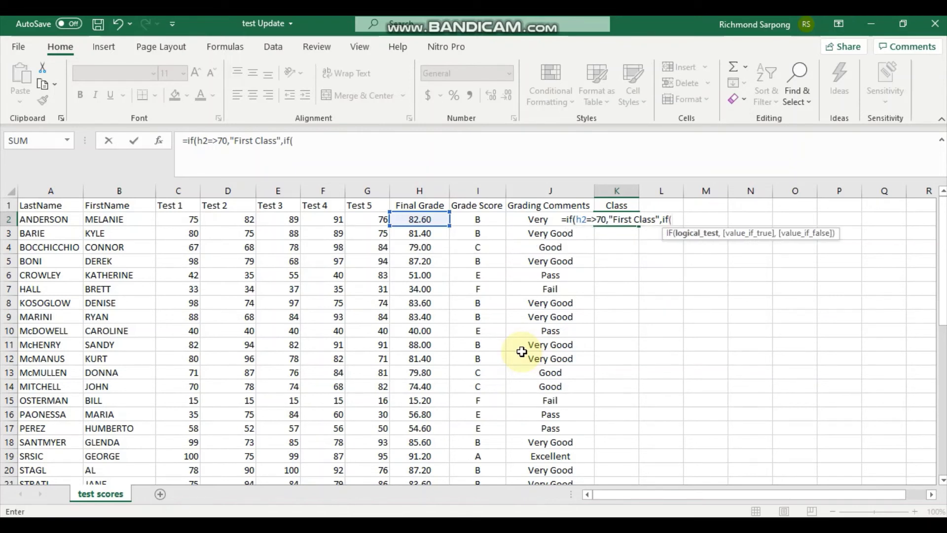
type("h2")
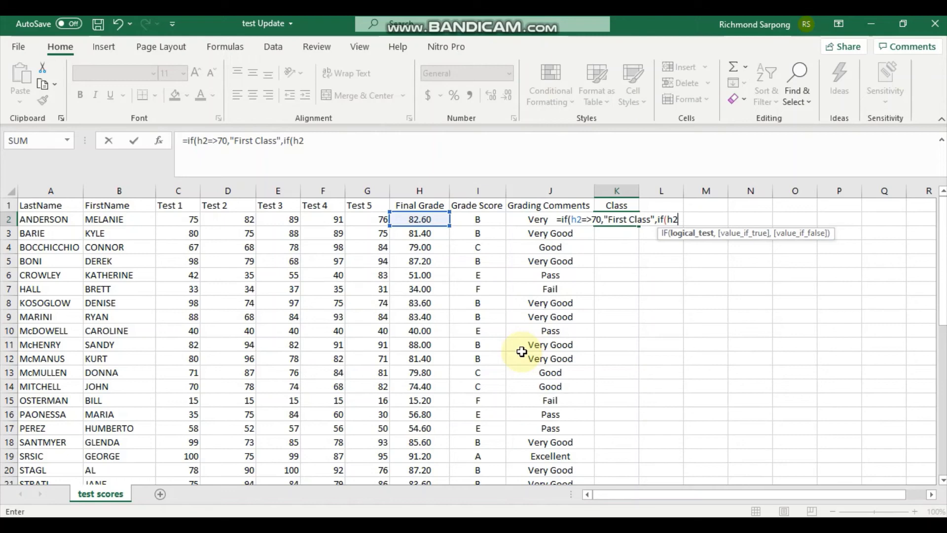
type("=>")
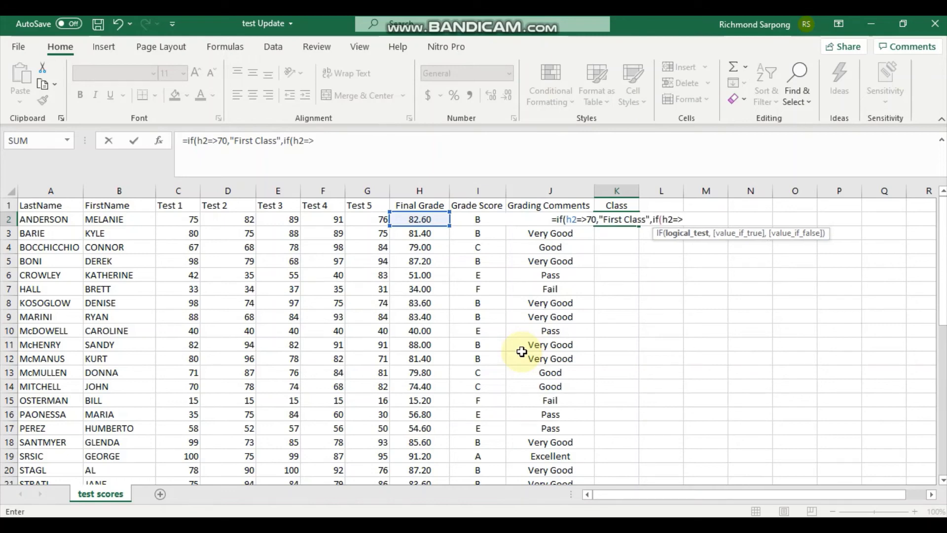
Label a Final Grade of 60 or more "Second Class Upper" and open the next IF.
scroll(522, 351, "down", 7)
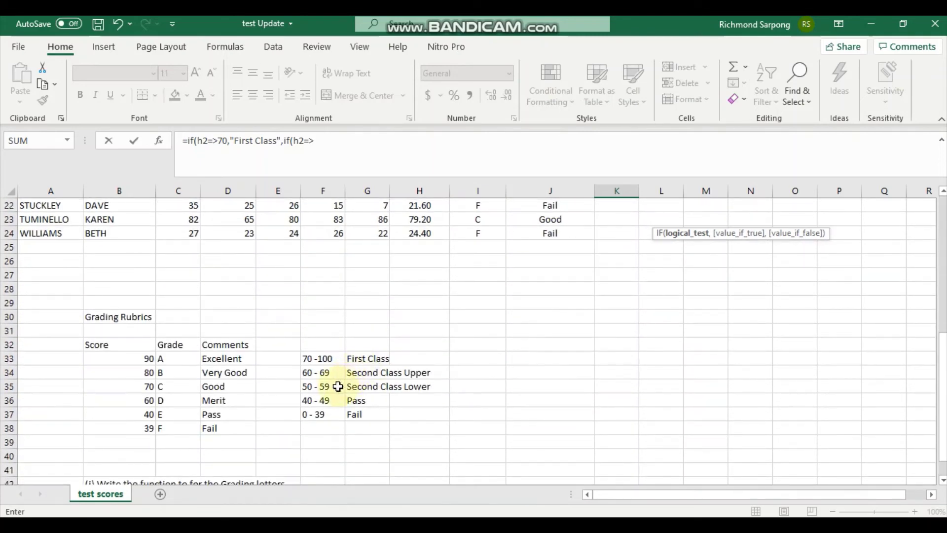
scroll(505, 395, "up", 7)
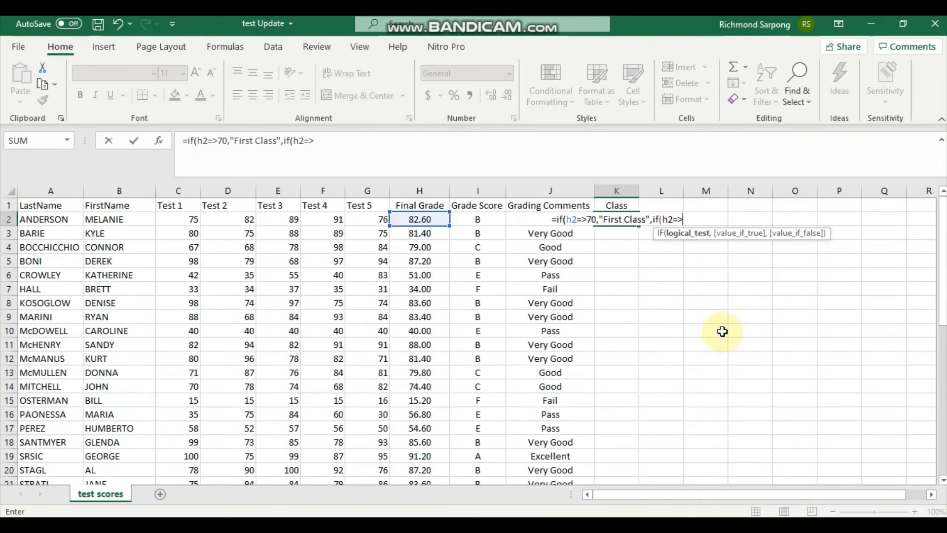
type("9")
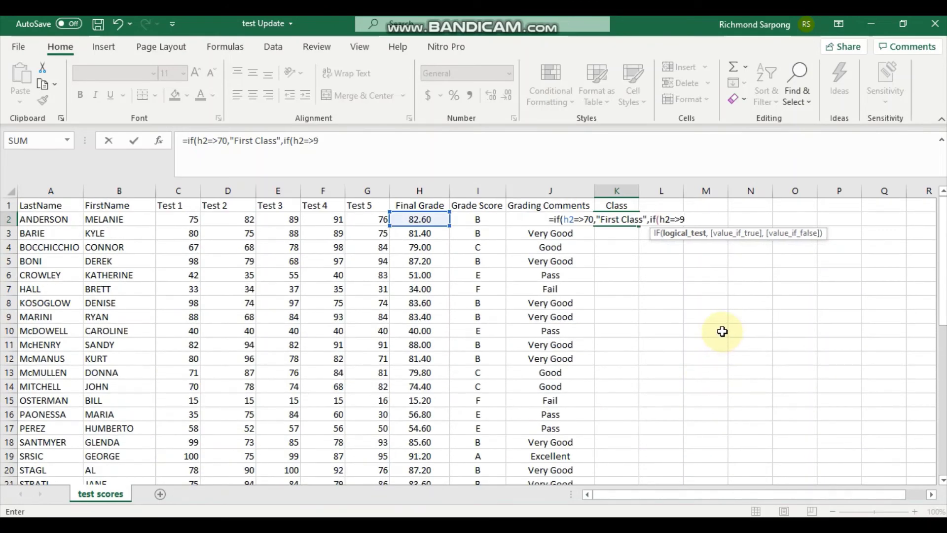
key("BackSpace")
type("60")
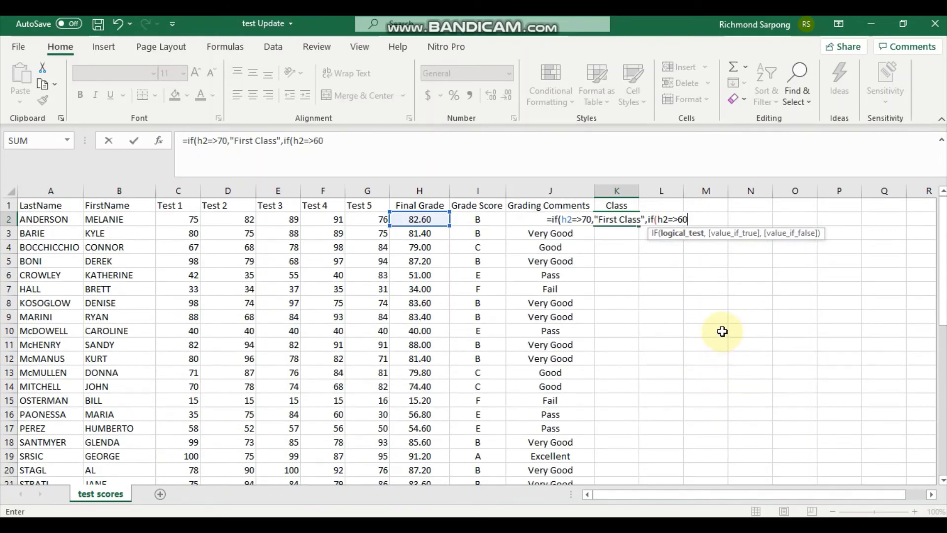
type(",")
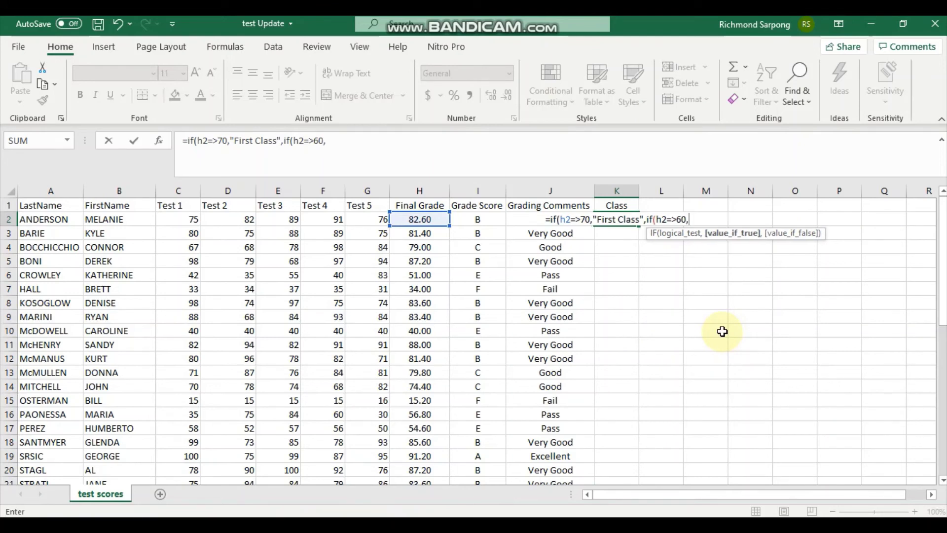
type("\"Se")
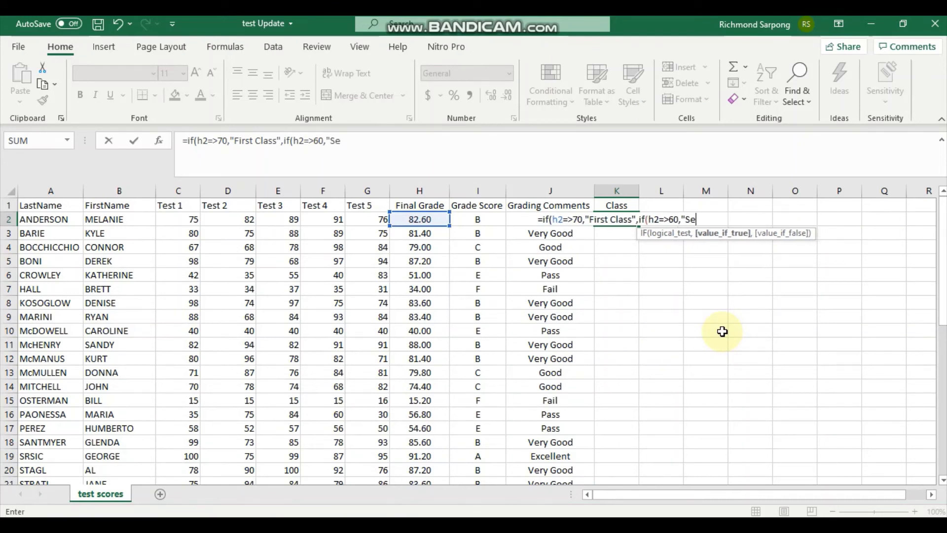
type("cond")
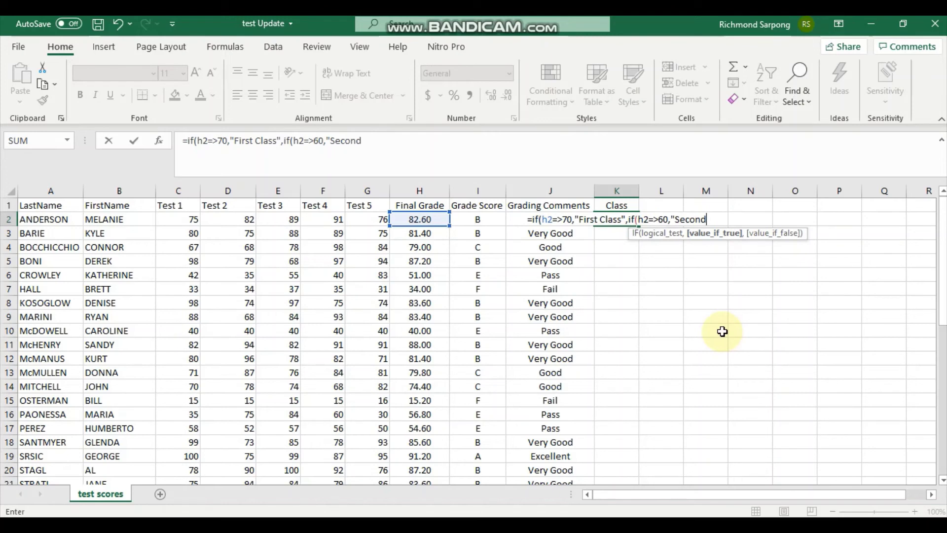
type(" Class ")
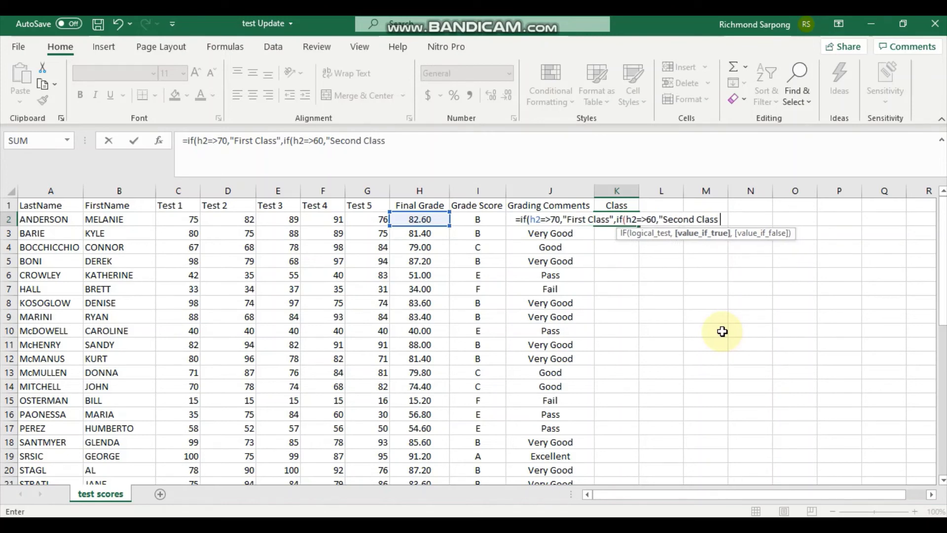
type("Upper")
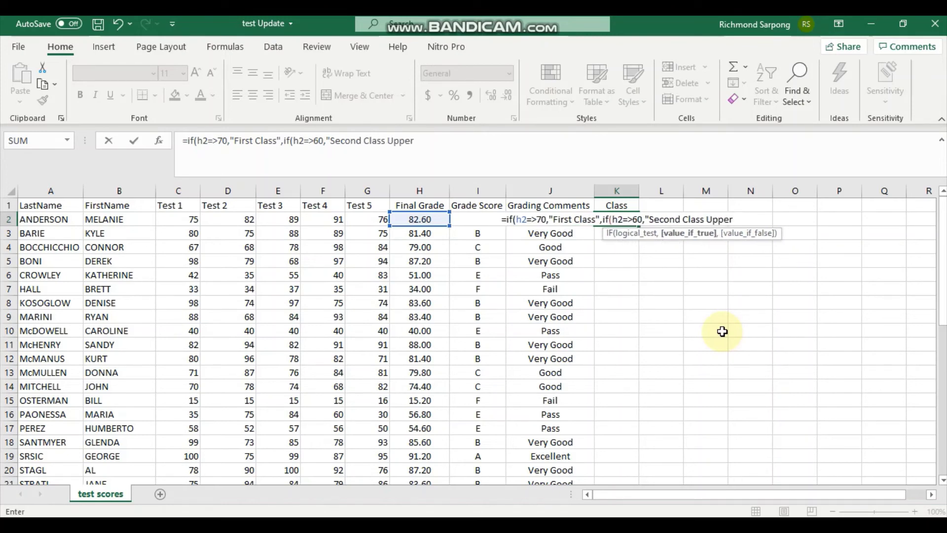
type("\",")
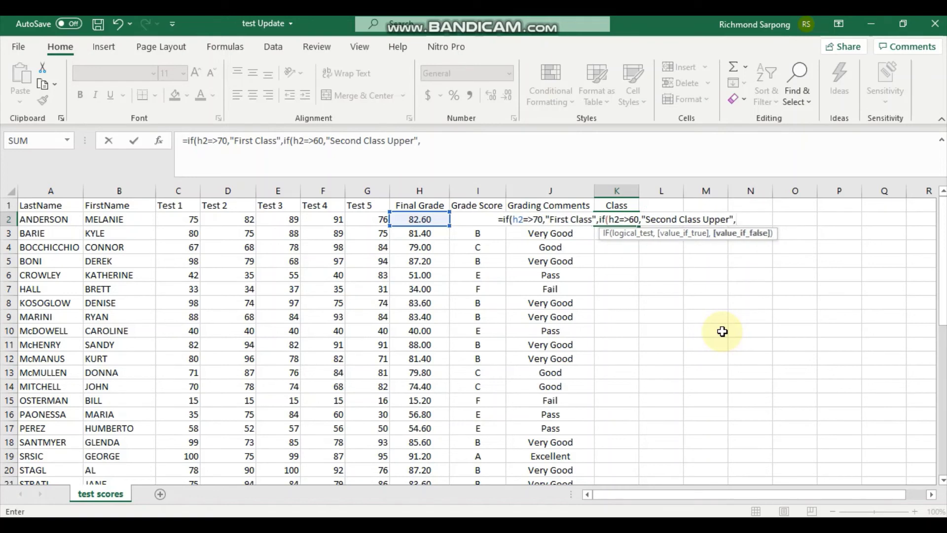
type("if")
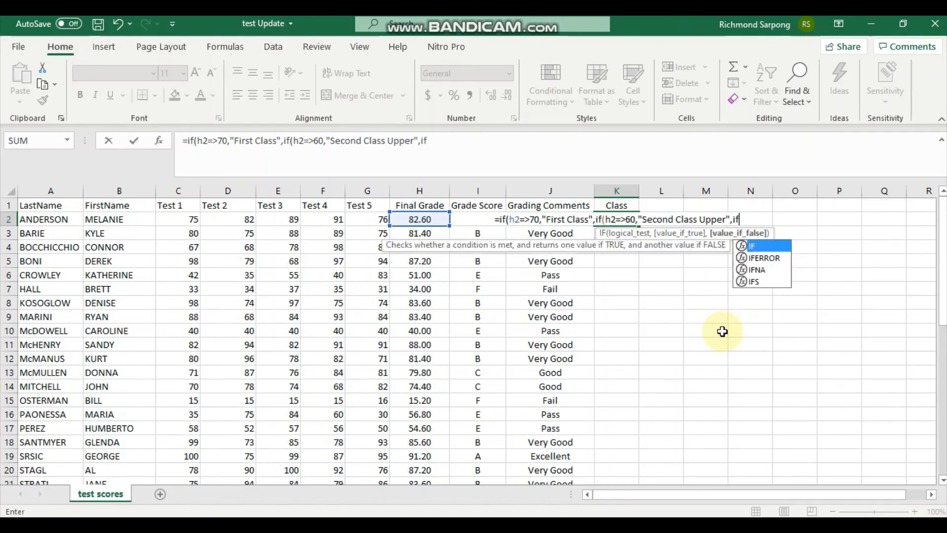
type("(h")
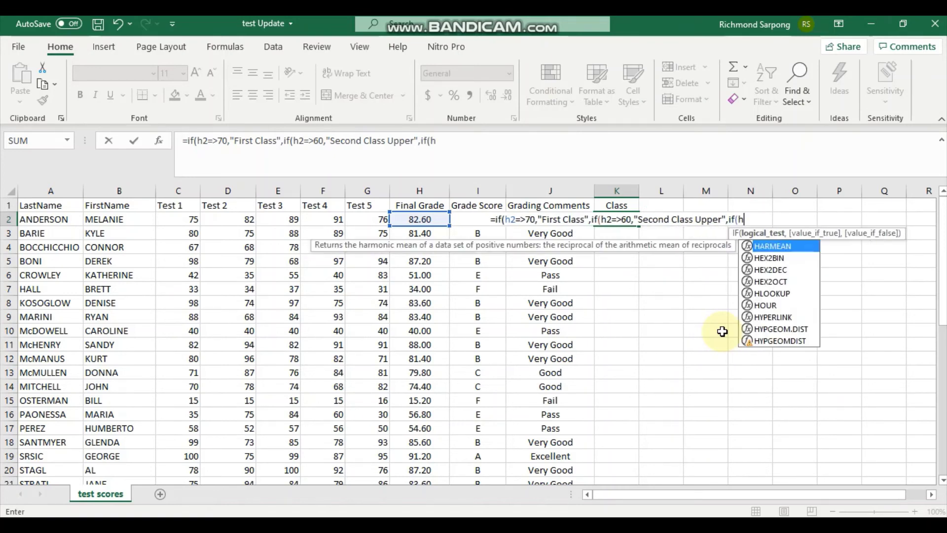
type("2")
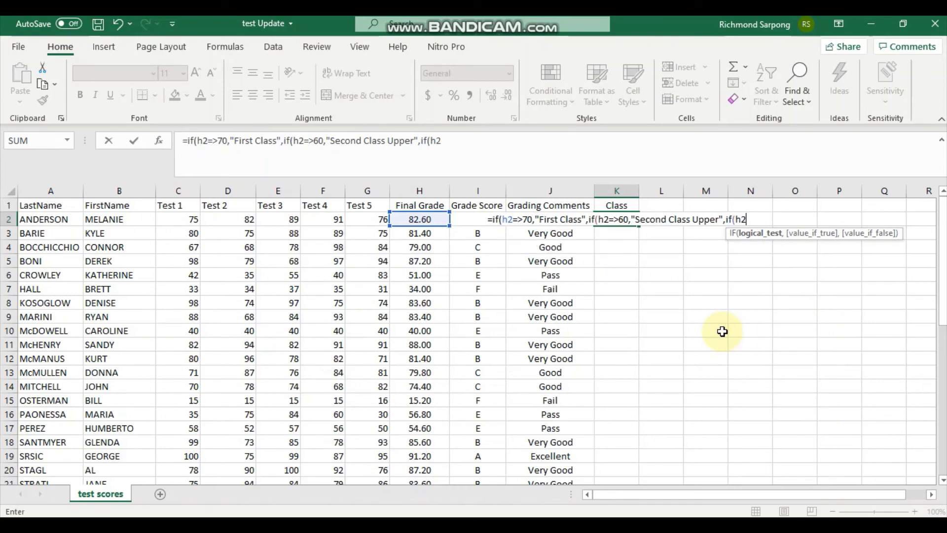
type("=>")
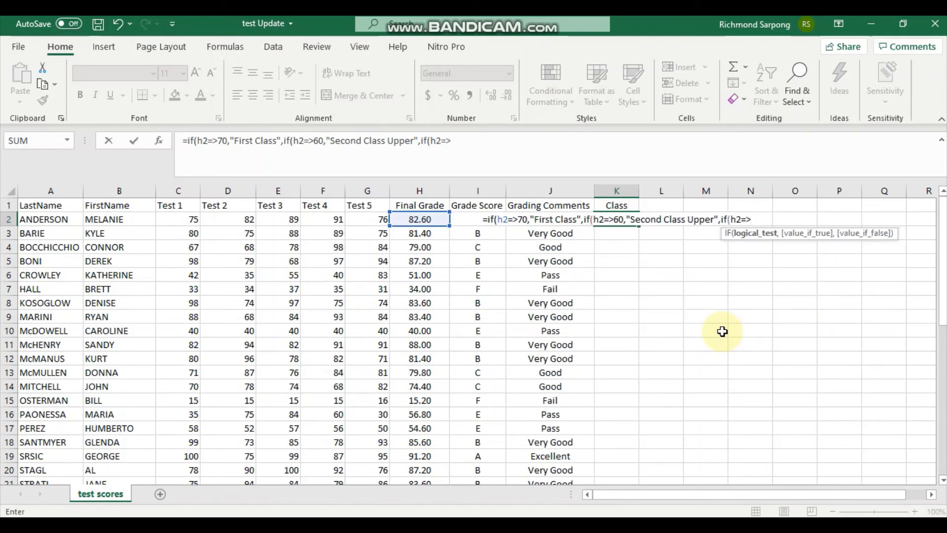
scroll(722, 331, "down", 8)
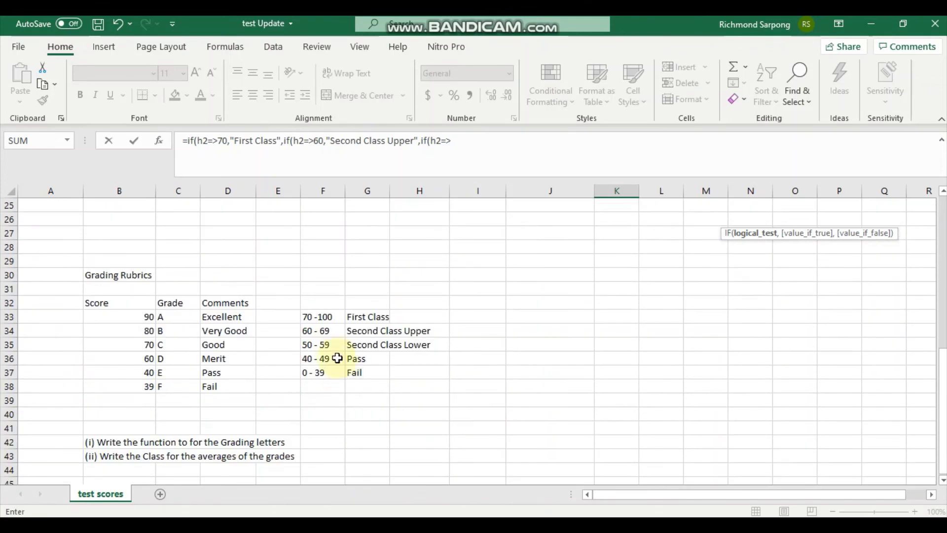
scroll(676, 334, "up", 8)
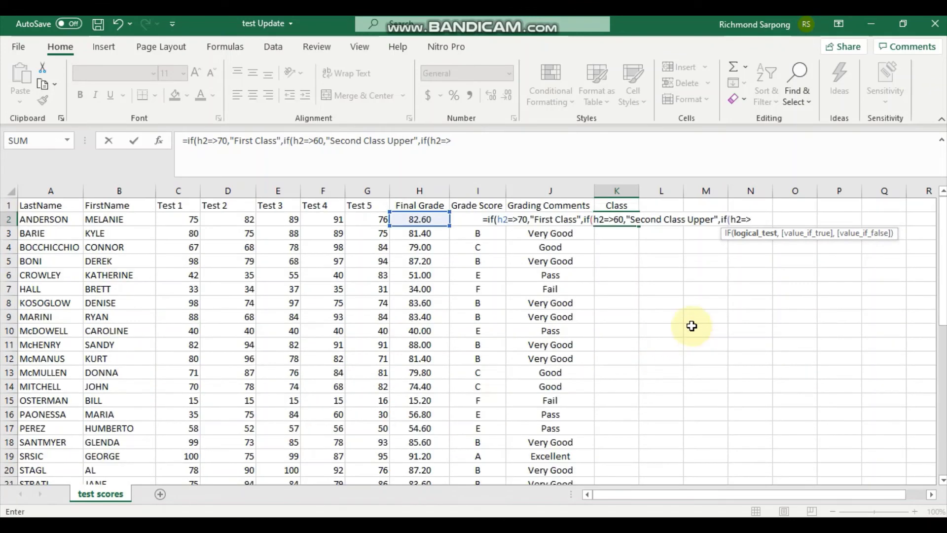
Label 50 or more "Second Class Lower" and begin a fourth nested test on H2.
type("50")
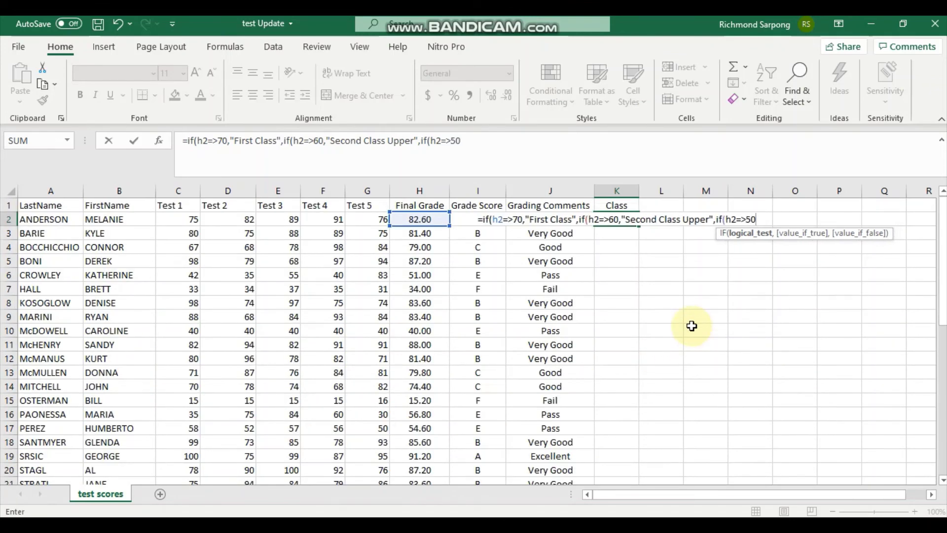
type(",")
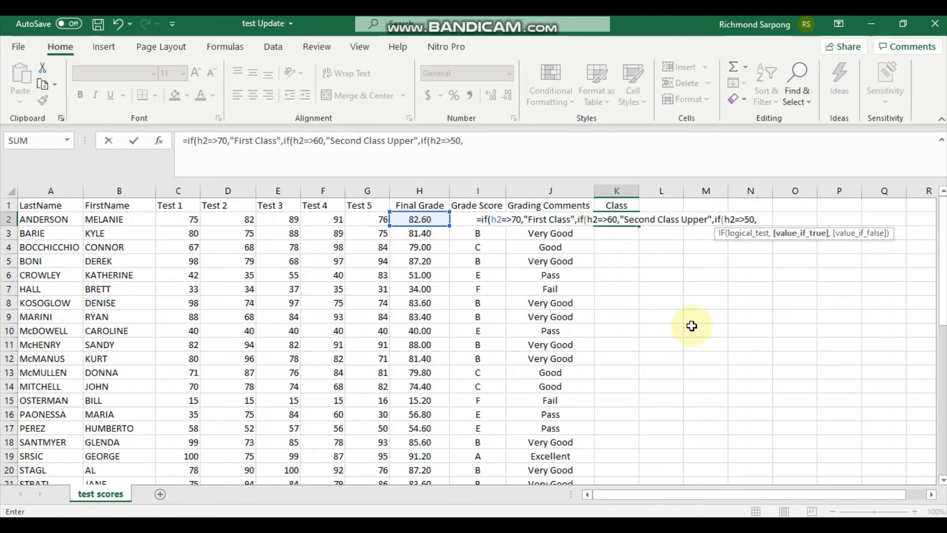
type("\"Se")
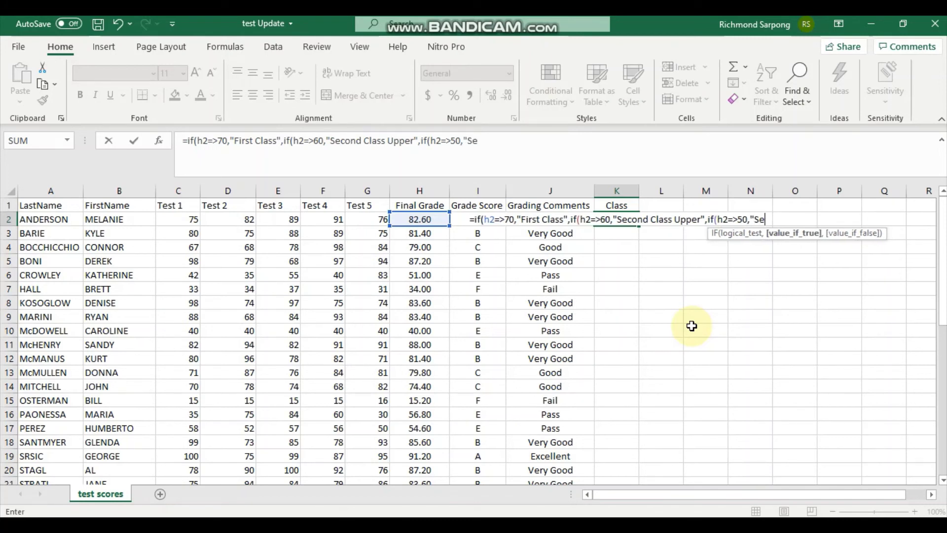
type("cond Class ")
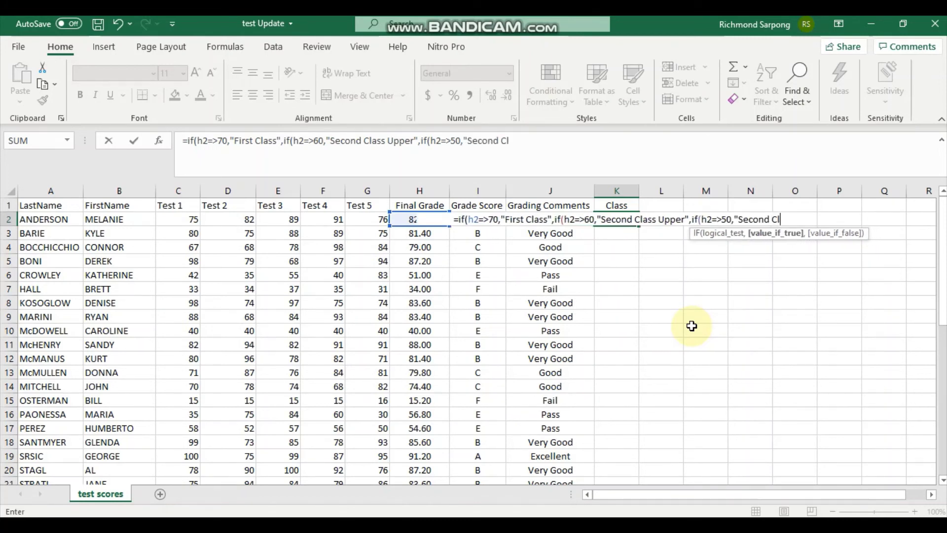
type("Low")
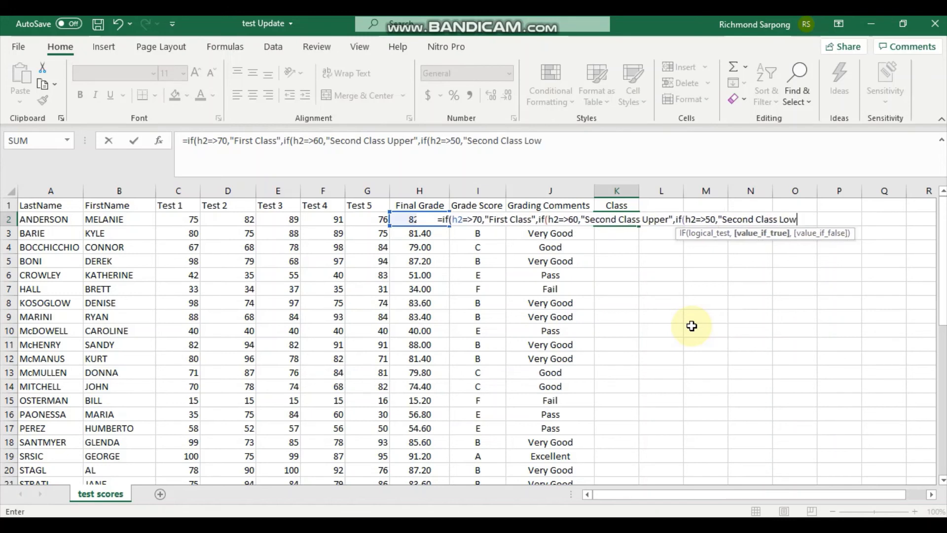
type("er:")
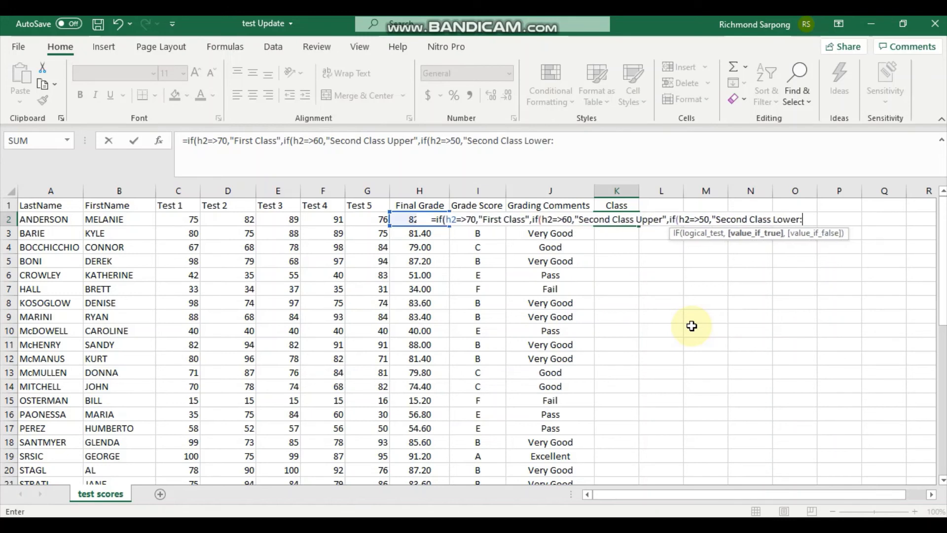
key("BackSpace")
type("\",")
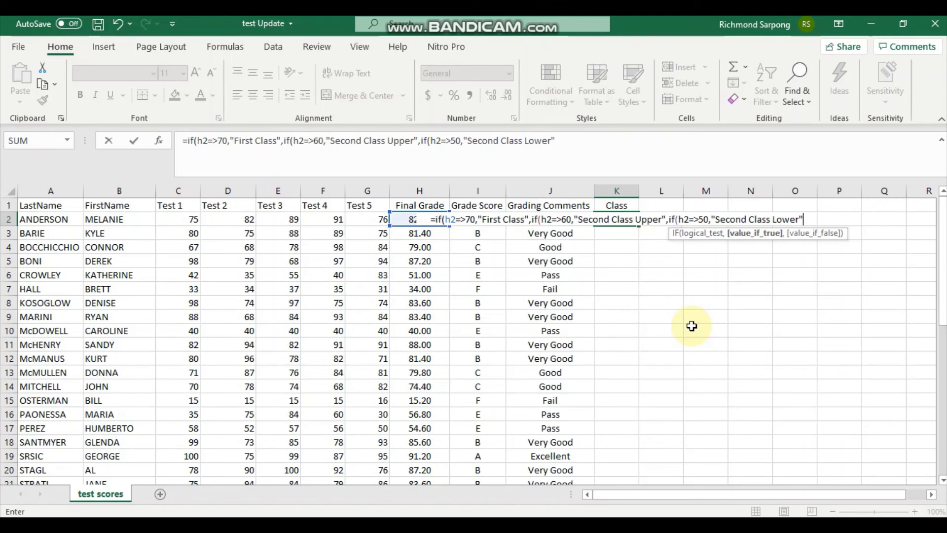
scroll(306, 355, "down", 8)
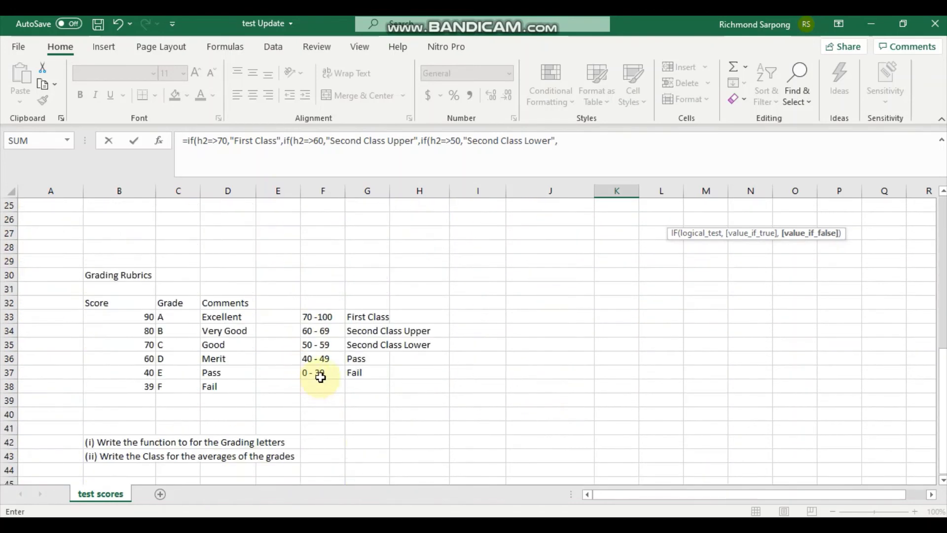
scroll(414, 317, "up", 8)
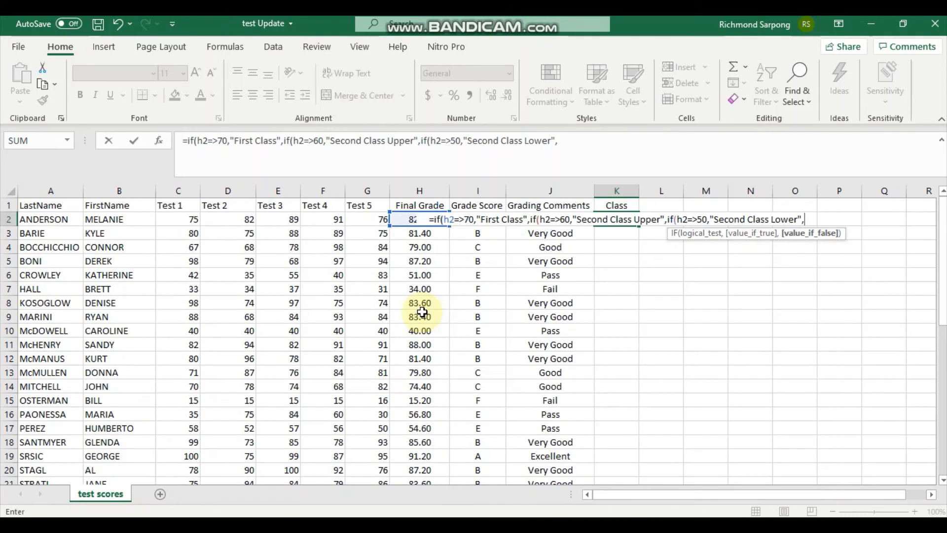
type("if(h2")
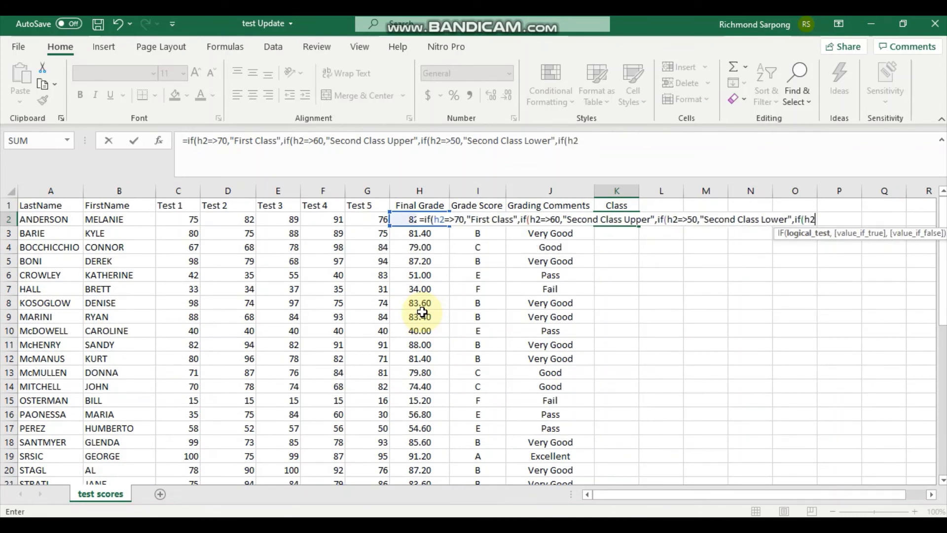
type("=>")
scroll(386, 331, "down", 8)
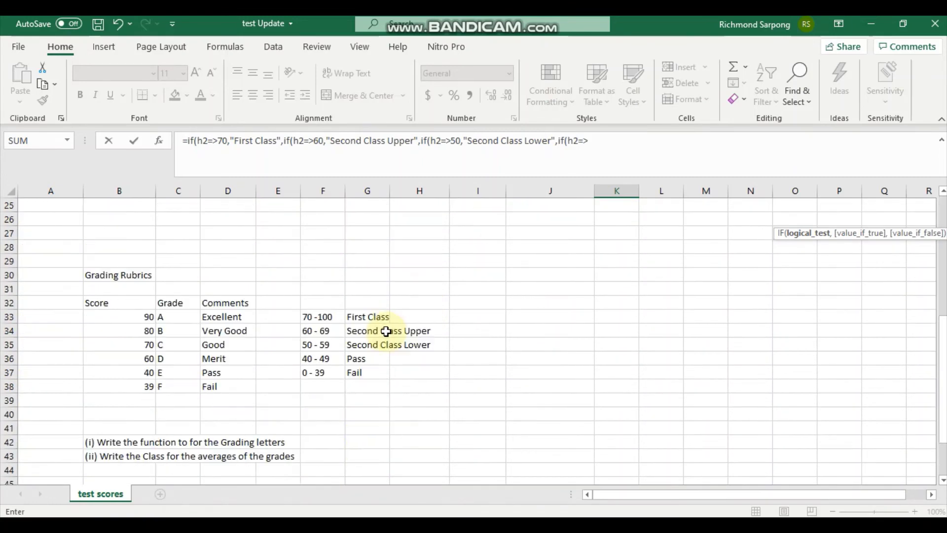
scroll(383, 341, "down", 1)
scroll(478, 335, "up", 4)
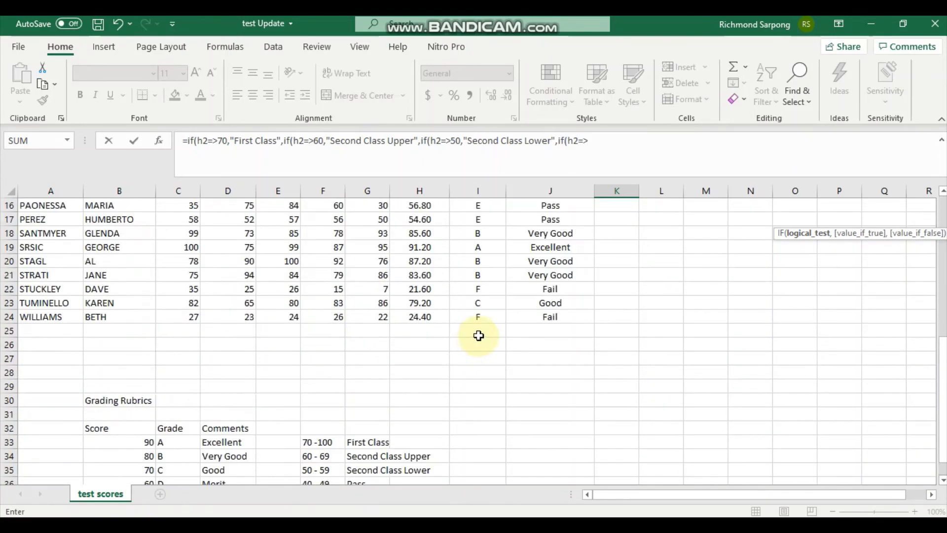
Return "Pass" for 40 or more and "Fail" otherwise, closing all four parentheses.
scroll(478, 335, "up", 5)
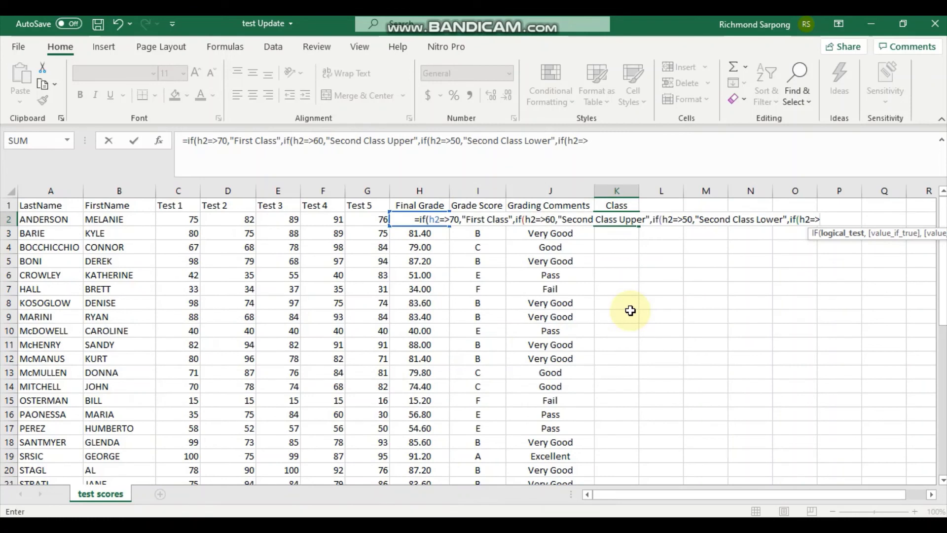
type("40,")
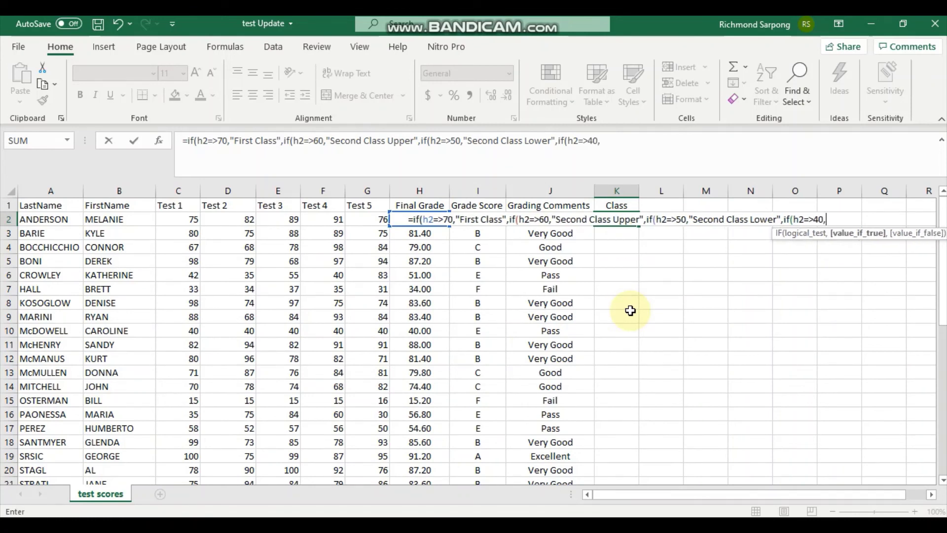
type("\"")
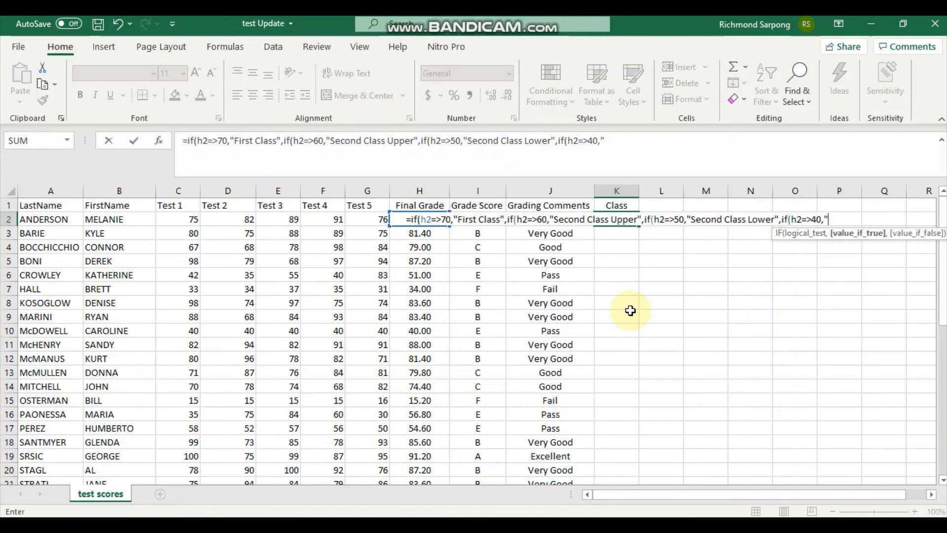
type("Pass")
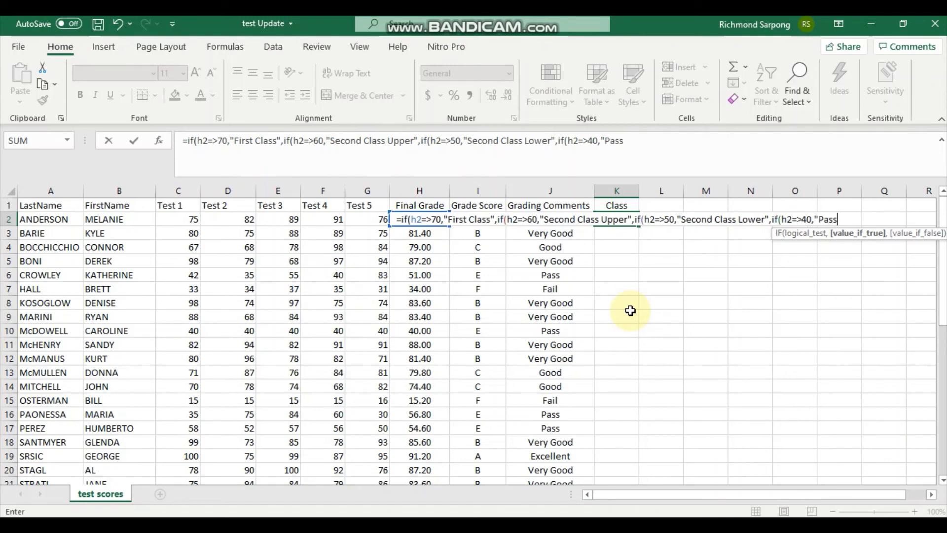
type("P")
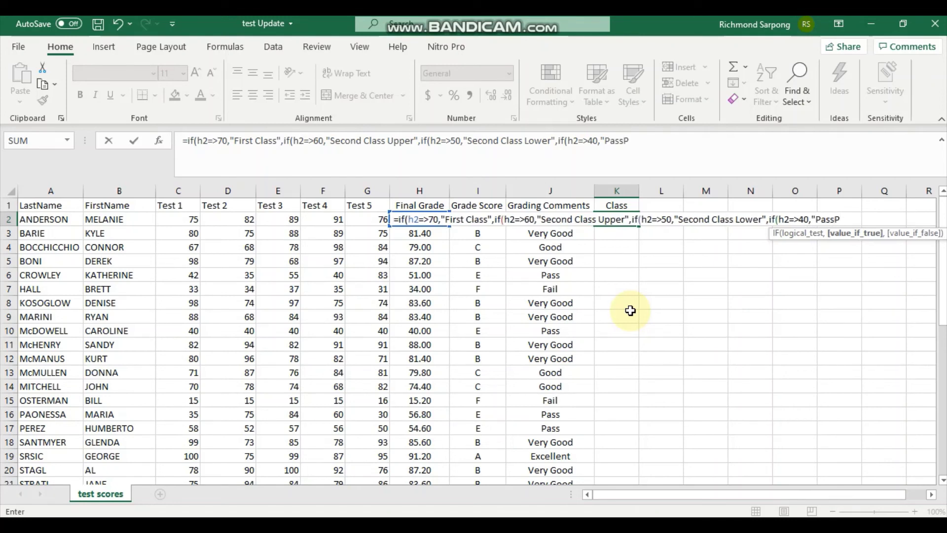
type(",")
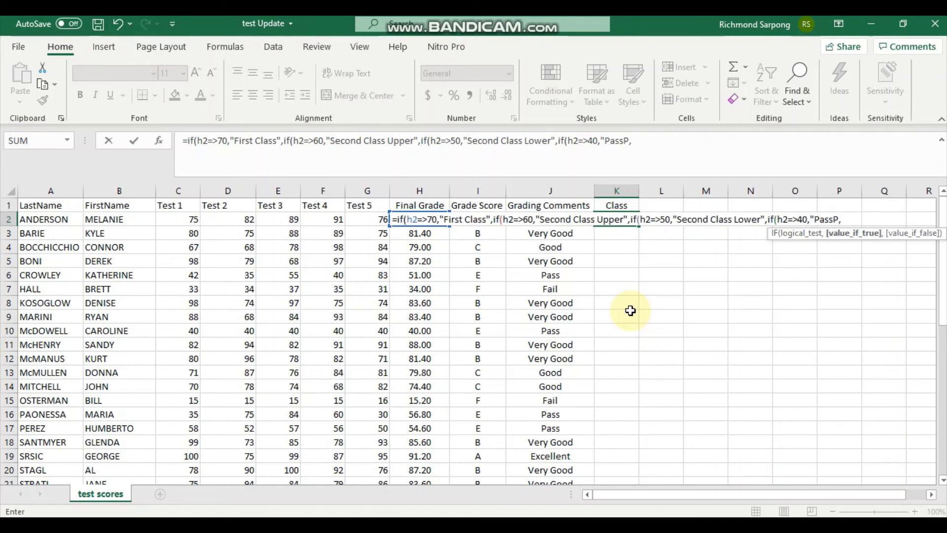
key("BackSpace")
key("BackSpace")
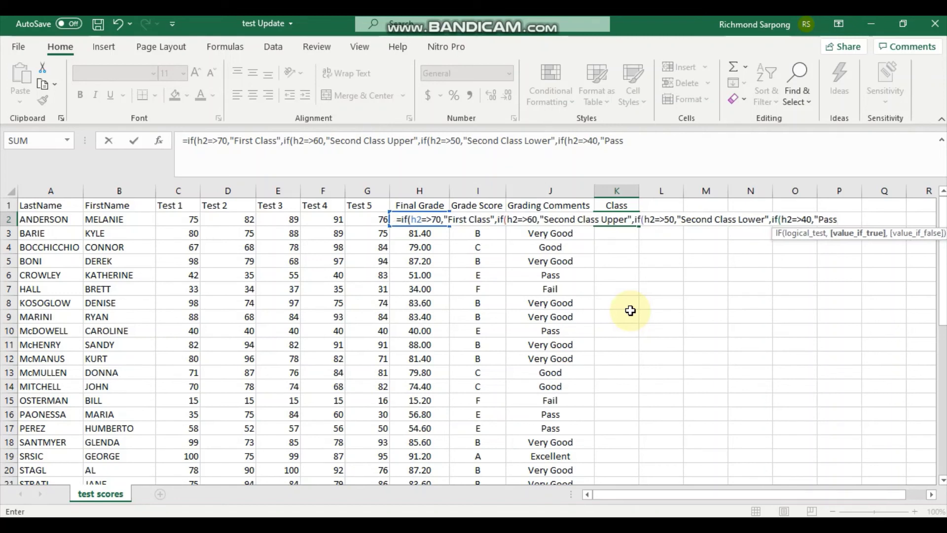
type("\",F")
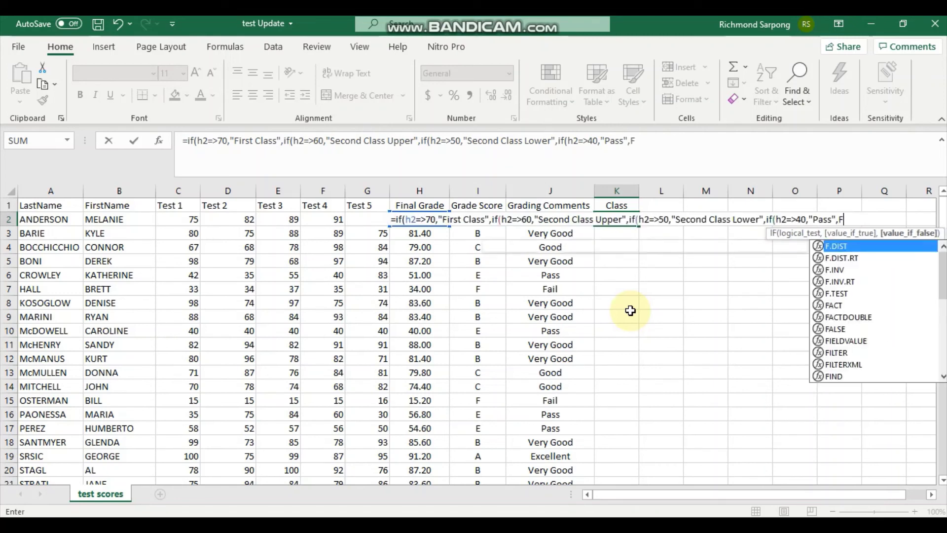
type("ail")
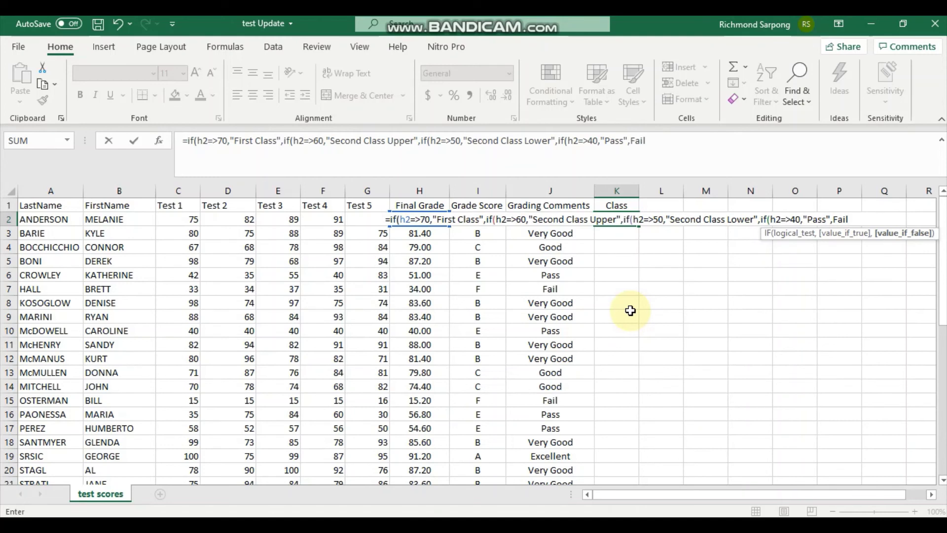
key("BackSpace")
key("BackSpace")
key("BackSpace")
key("BackSpace")
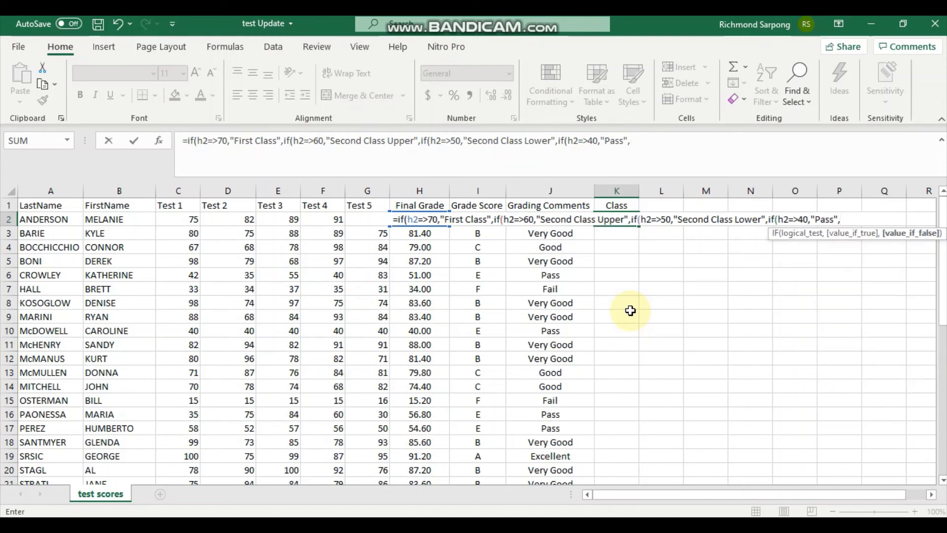
type("\"Fail")
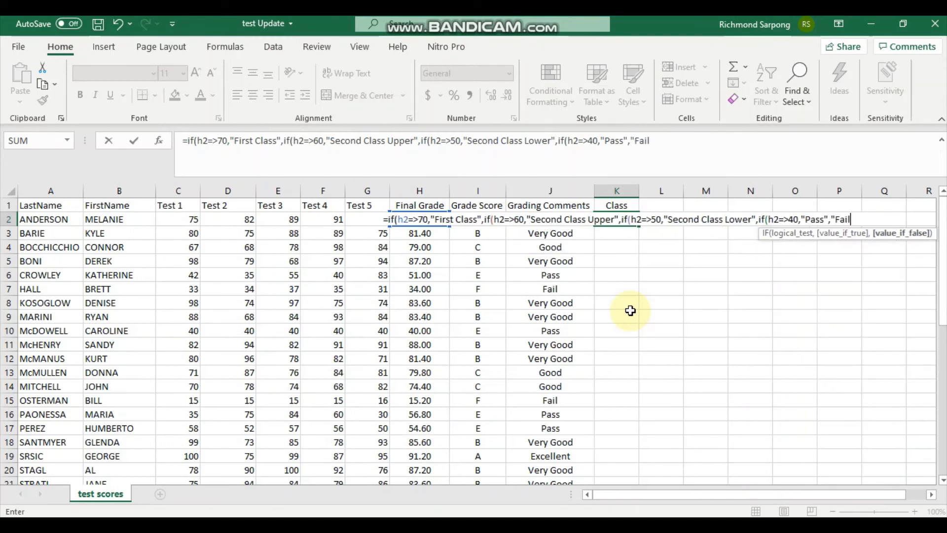
type("\"")
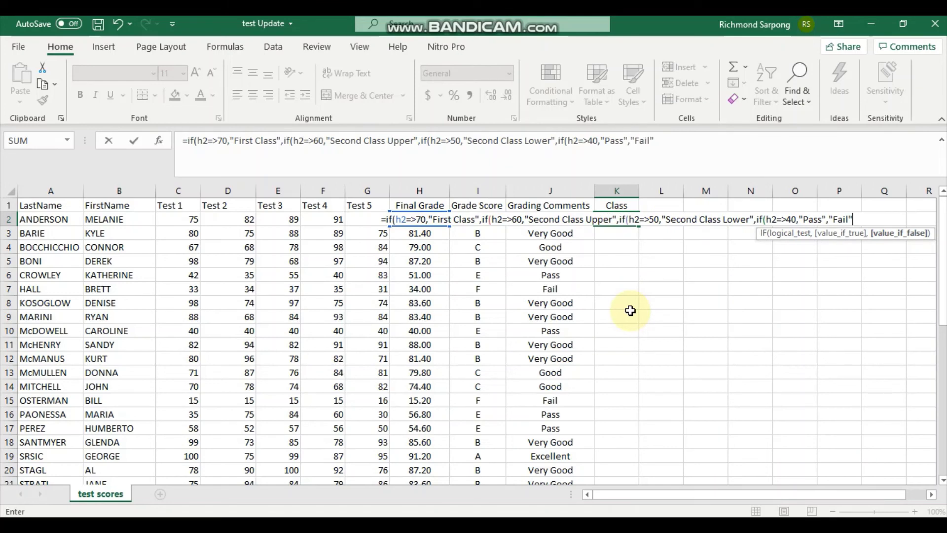
type(")")
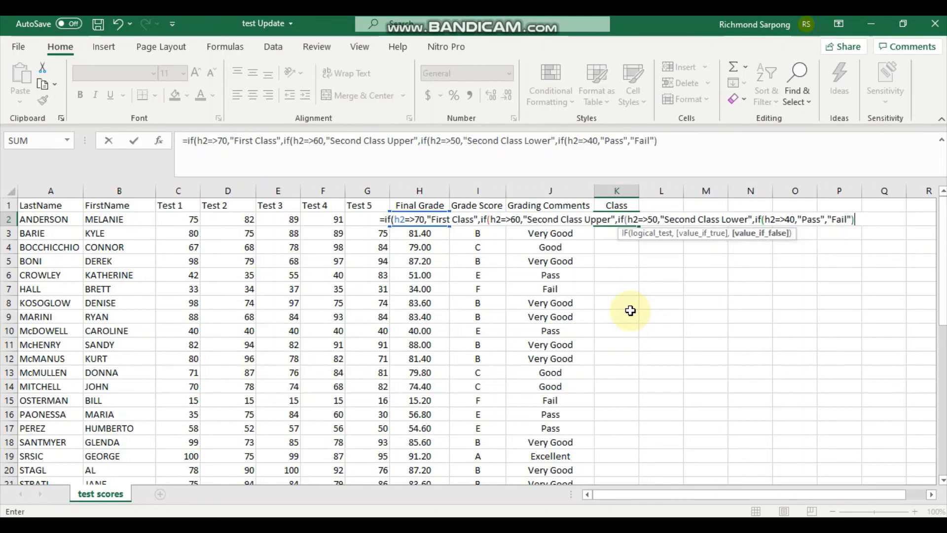
type("))")
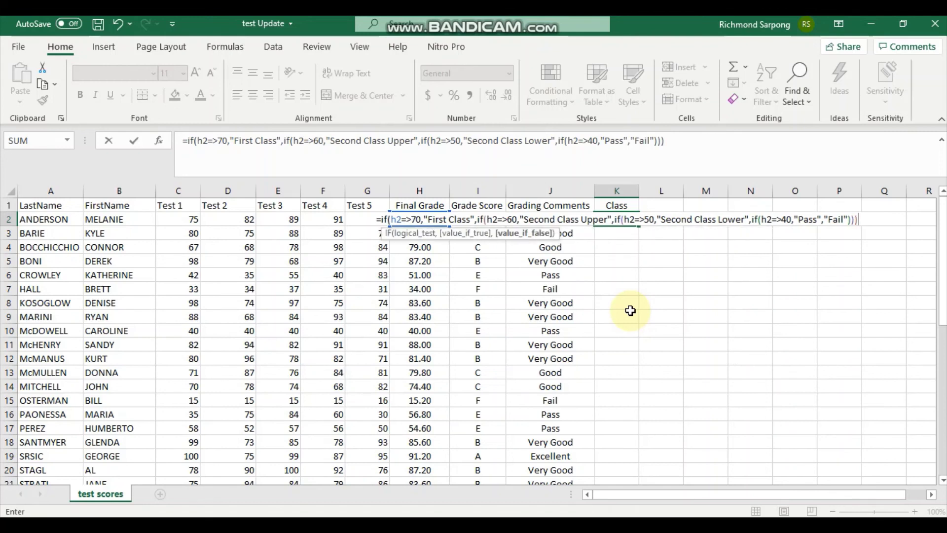
type(")")
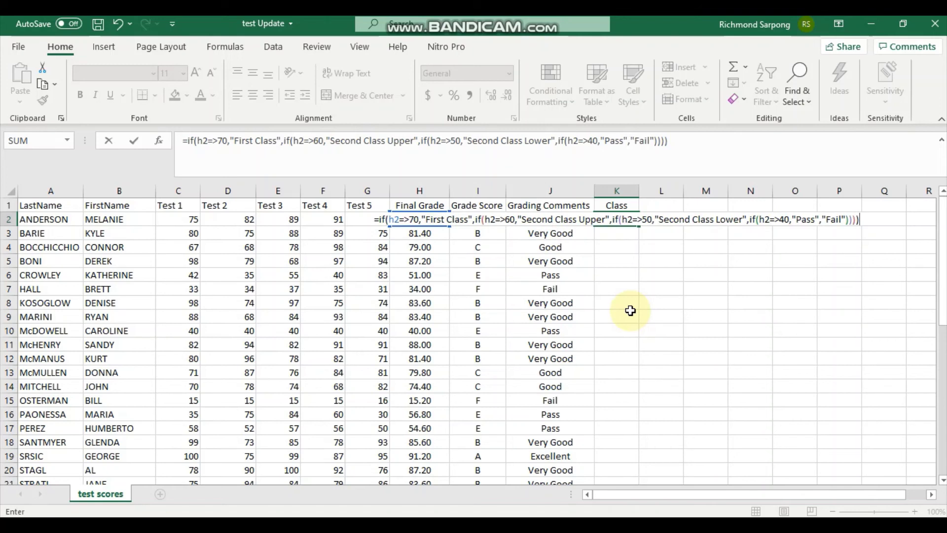
Commit the Class formula in K2, triggering Excel's formula-correction prompt.
key("Return")
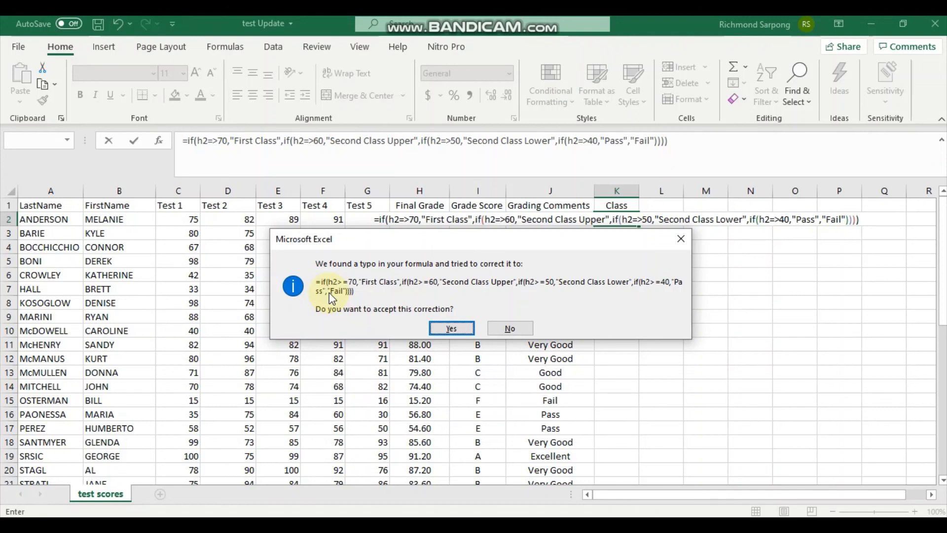
Accept the >= correction, fill the Class formula down to K24, and autofit column K.
left_click(454, 327)
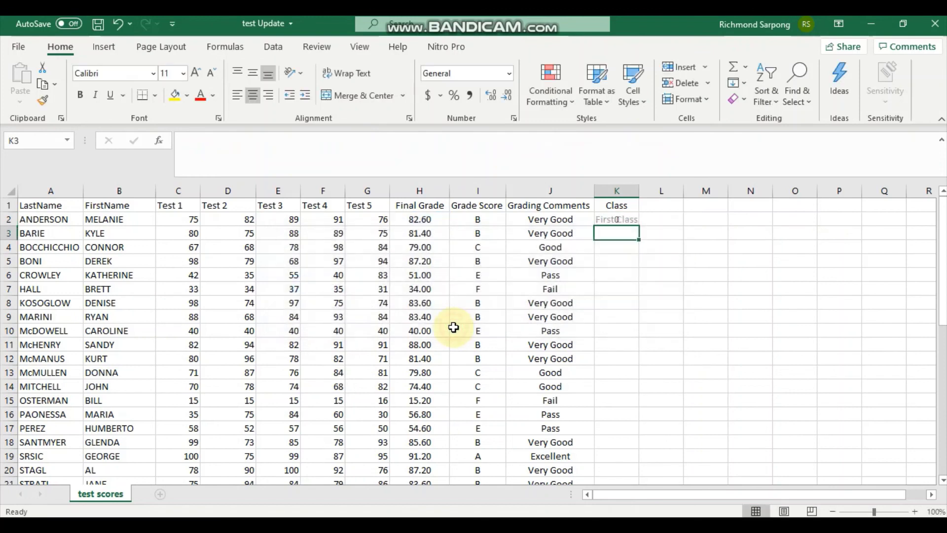
double_click(640, 191)
left_click(628, 218)
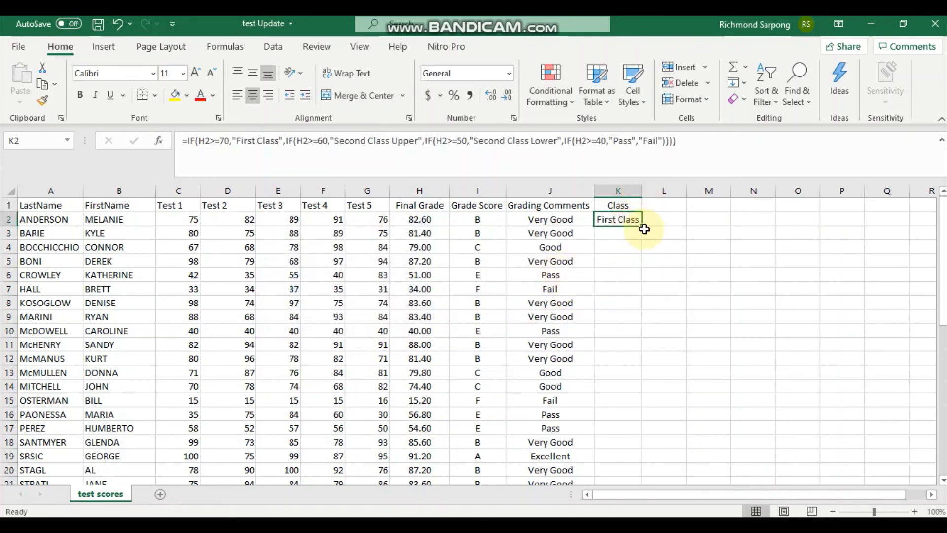
left_click_drag(643, 222, 656, 460)
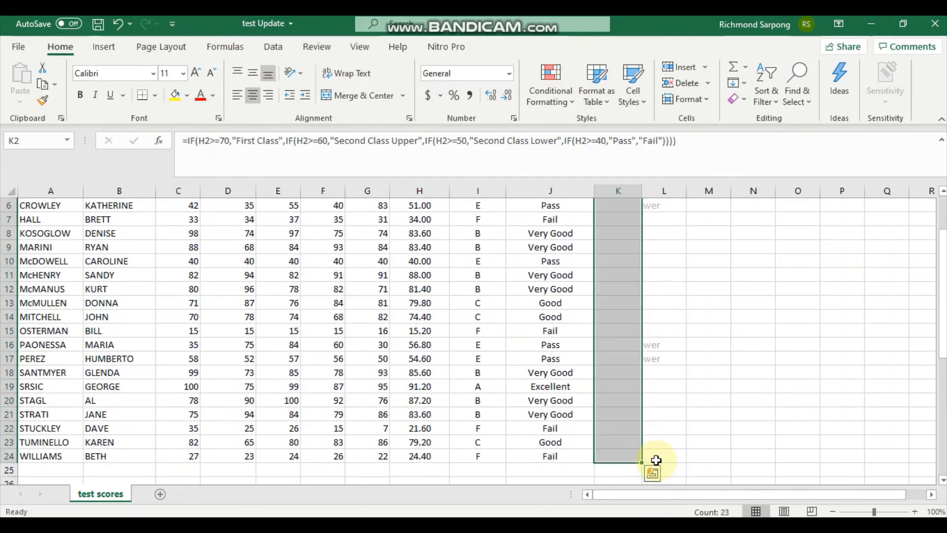
double_click(641, 191)
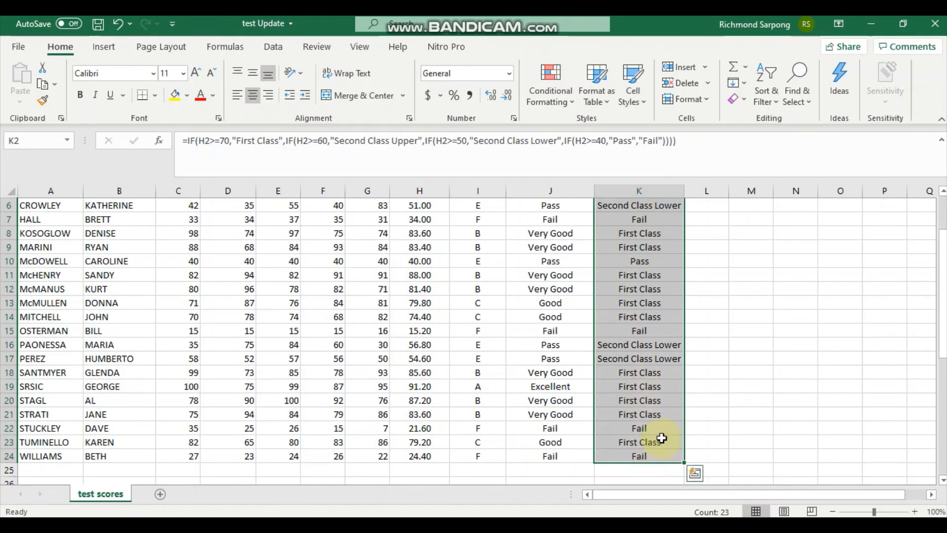
scroll(661, 438, "up", 2)
left_click(778, 307)
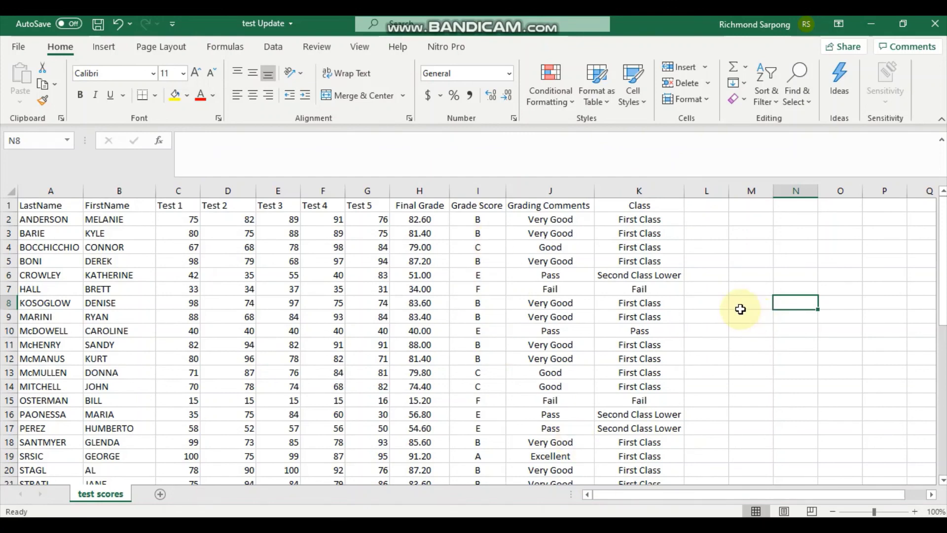
scroll(685, 316, "down", 5)
scroll(606, 343, "down", 4)
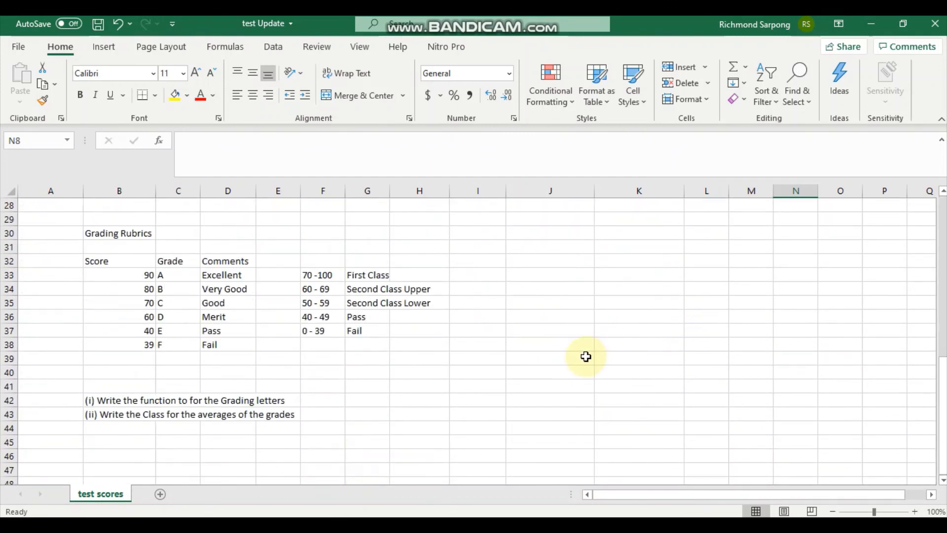
scroll(580, 356, "down", 2)
scroll(578, 354, "up", 11)
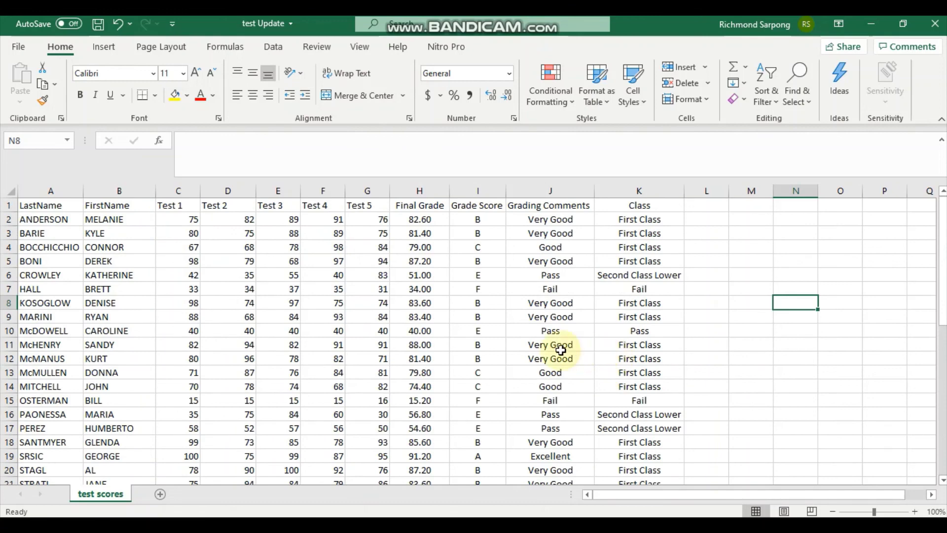
scroll(562, 358, "down", 4)
scroll(545, 343, "up", 4)
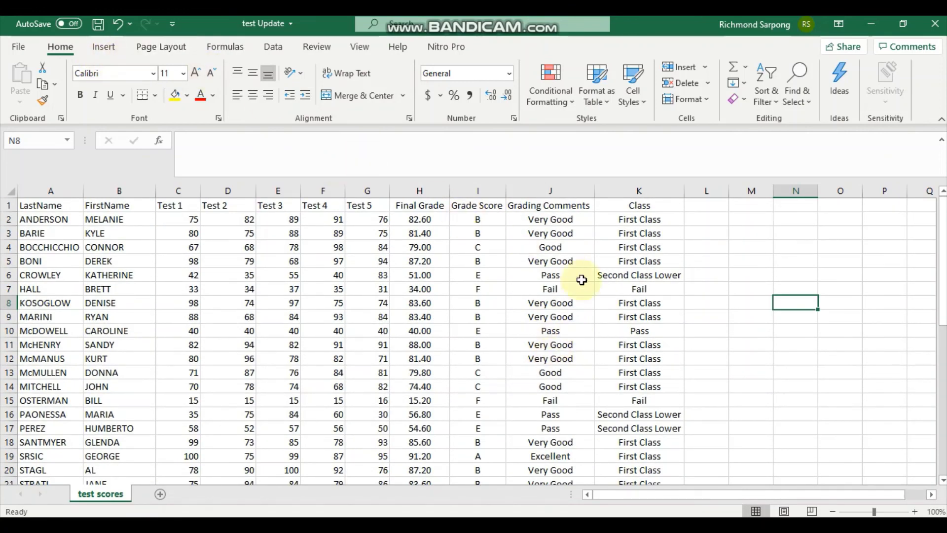
scroll(583, 288, "down", 4)
scroll(586, 298, "up", 4)
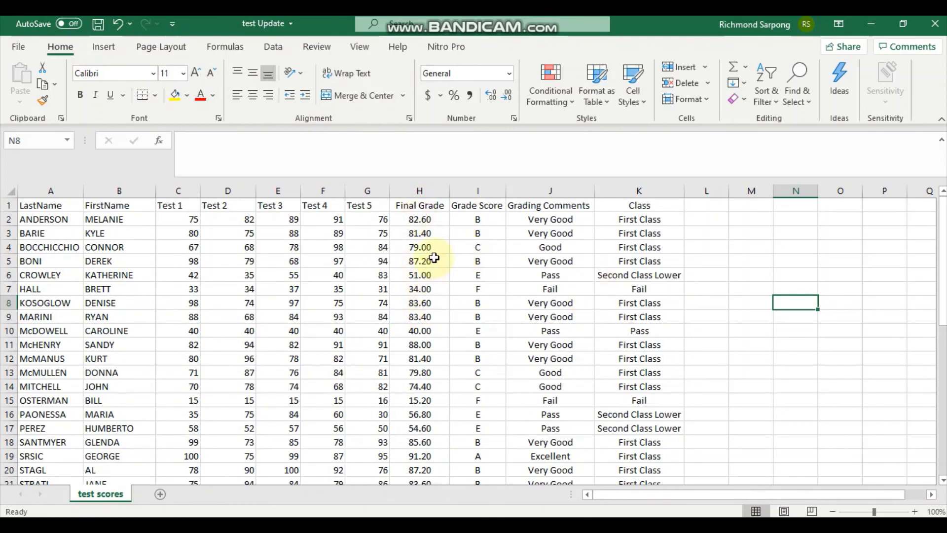
left_click(439, 222)
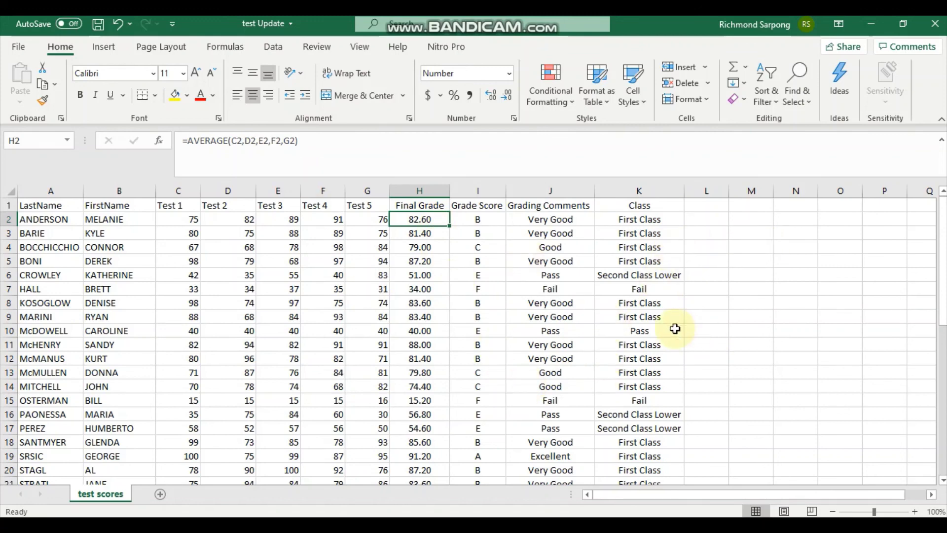
scroll(669, 329, "down", 4)
scroll(668, 339, "up", 4)
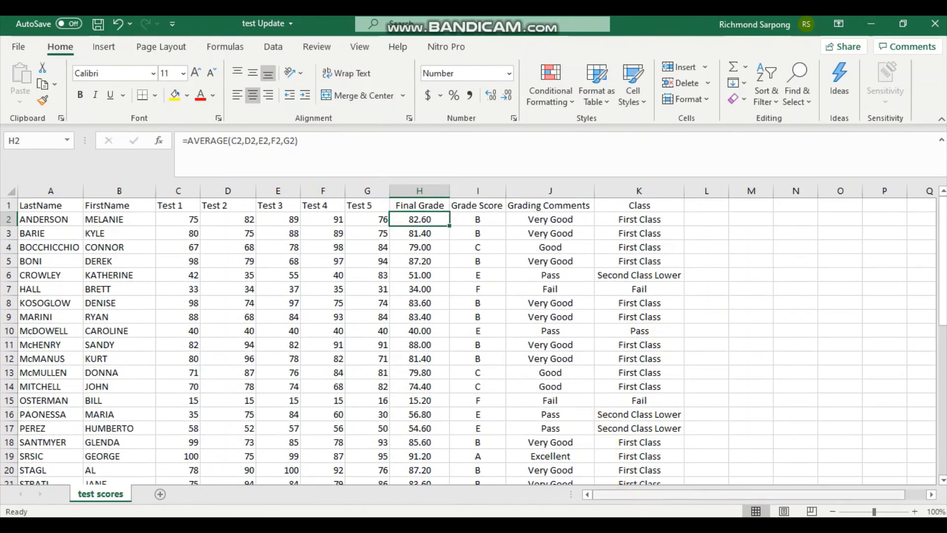
mouse_move(596, 530)
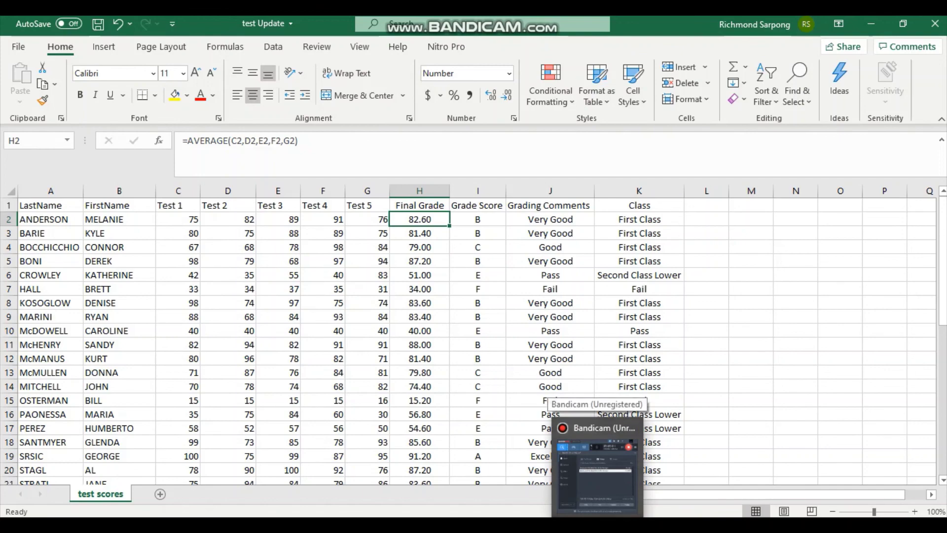